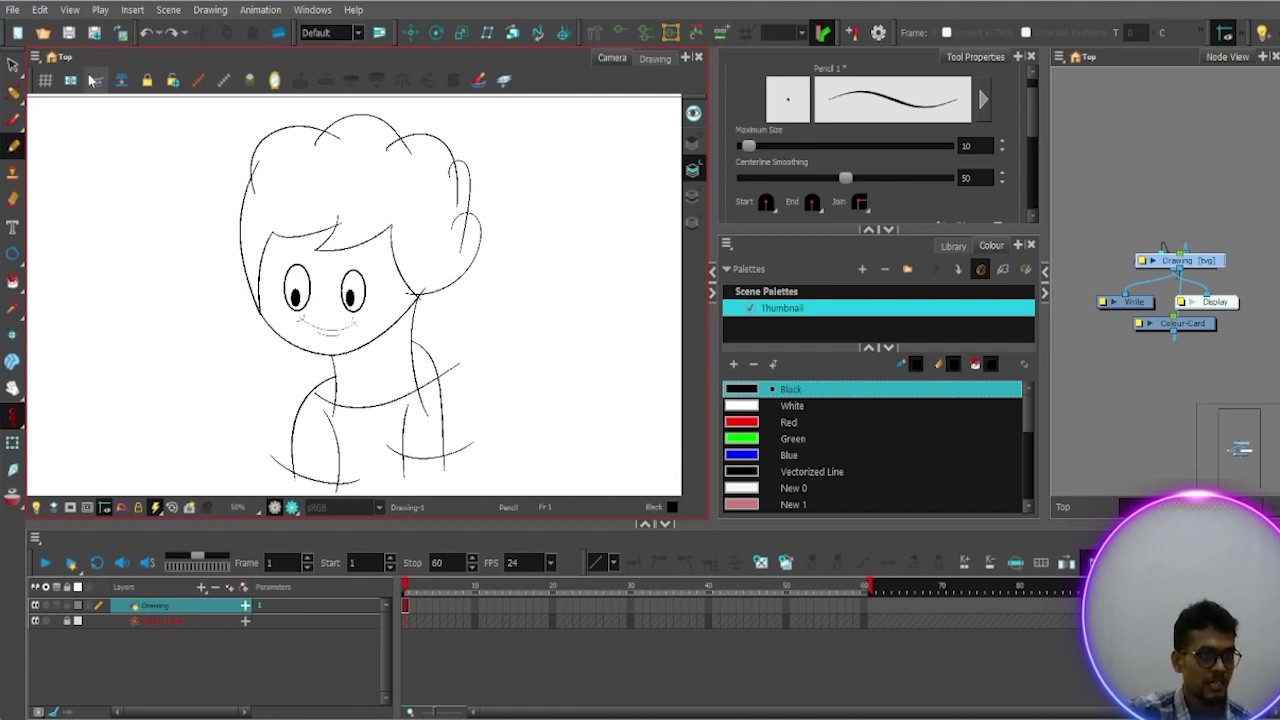
Step: Open the keyboard shortcuts settings and search the commands by name for "selection"
left_click(40, 12)
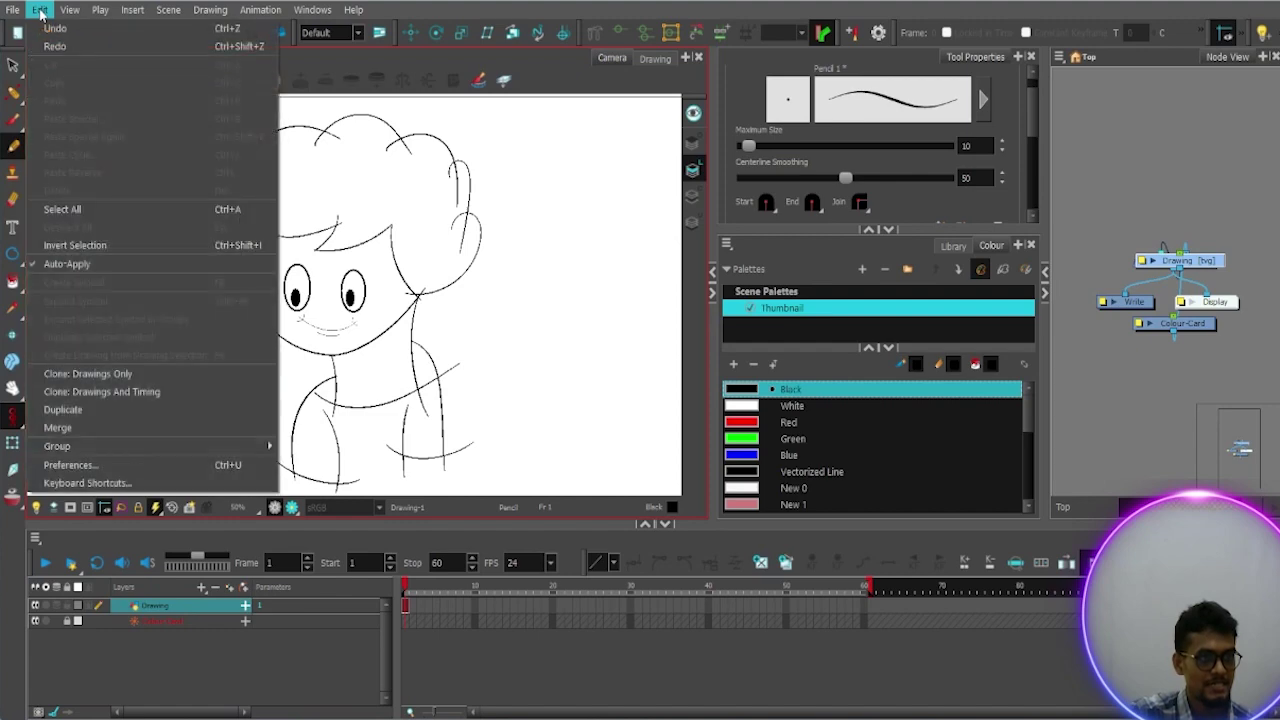
left_click(88, 483)
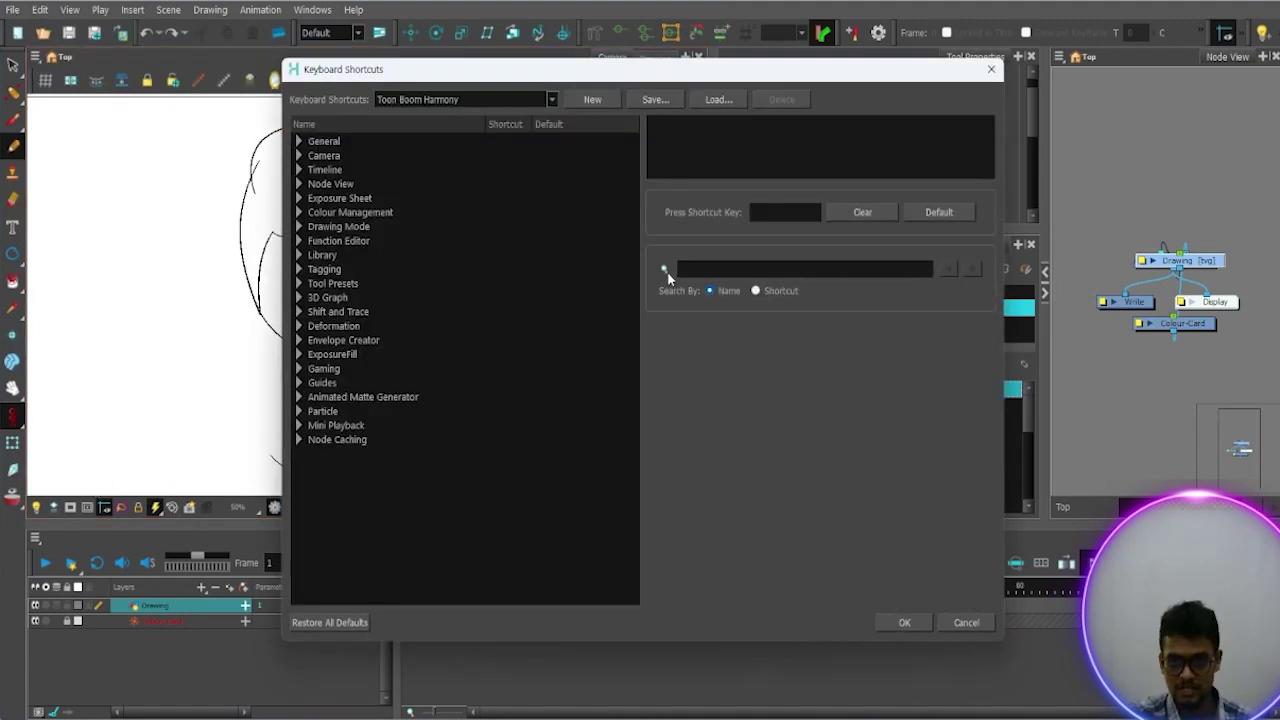
left_click(724, 267)
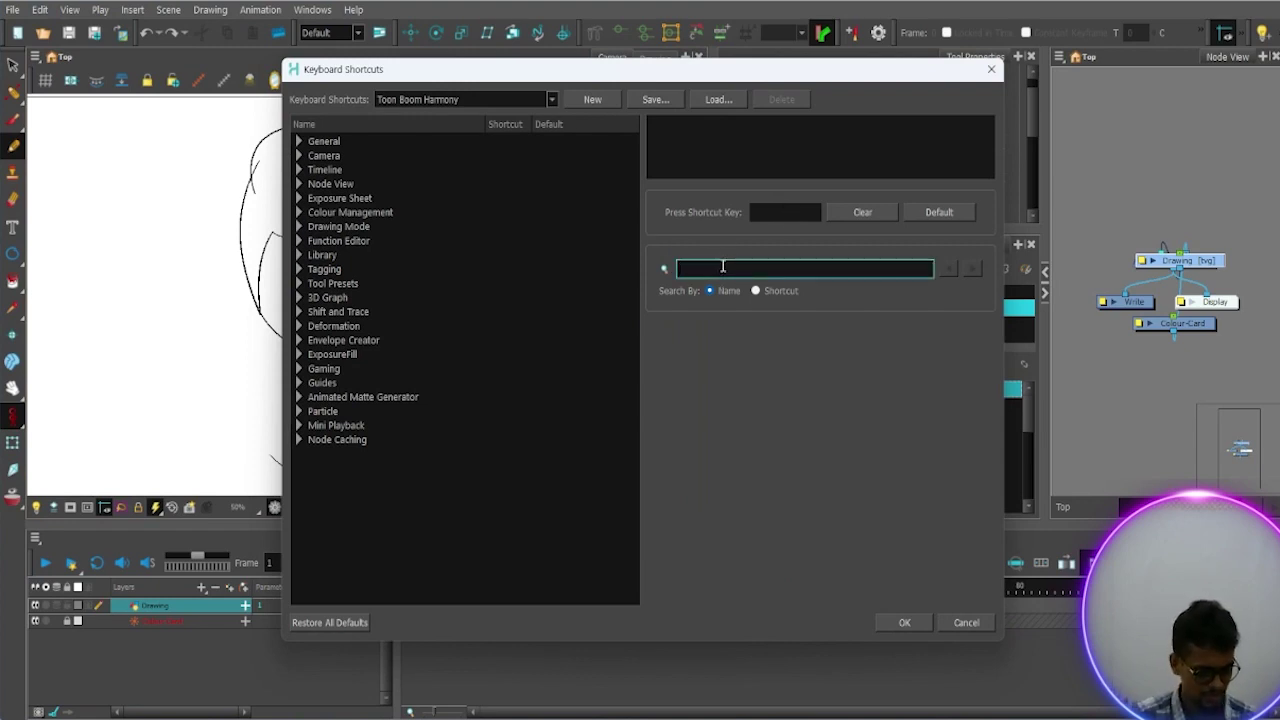
type("selec")
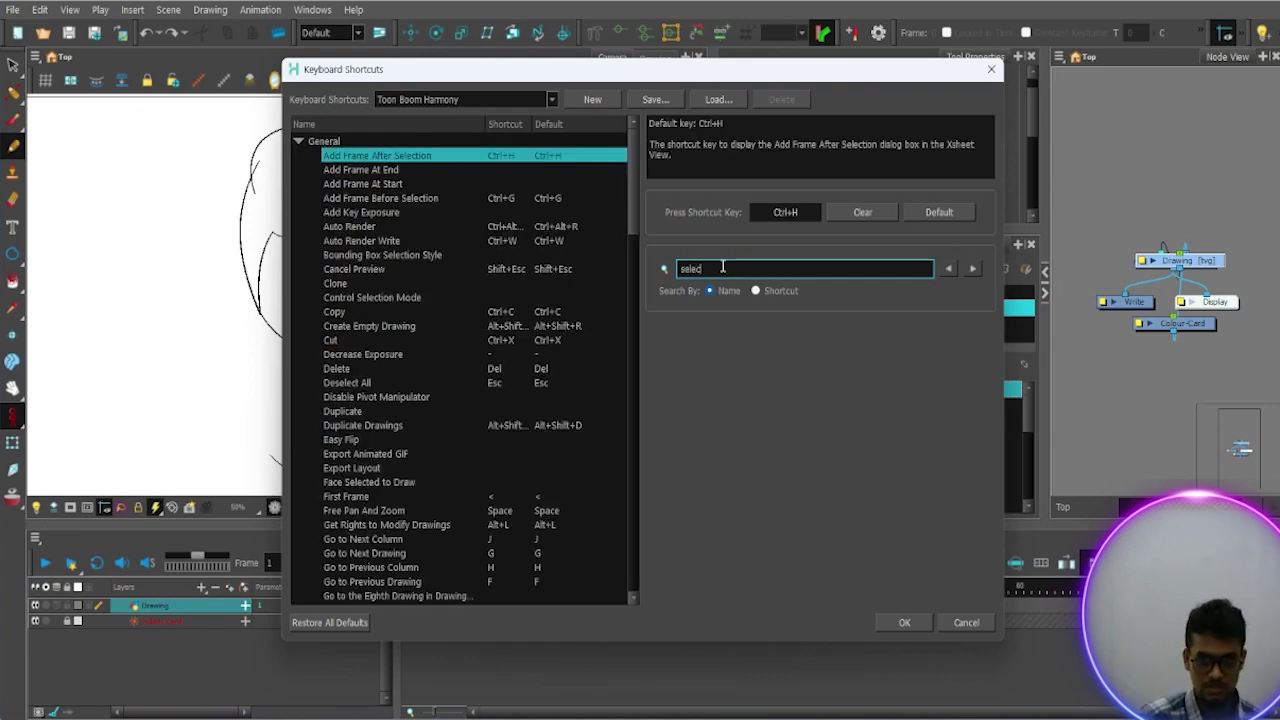
type("tion")
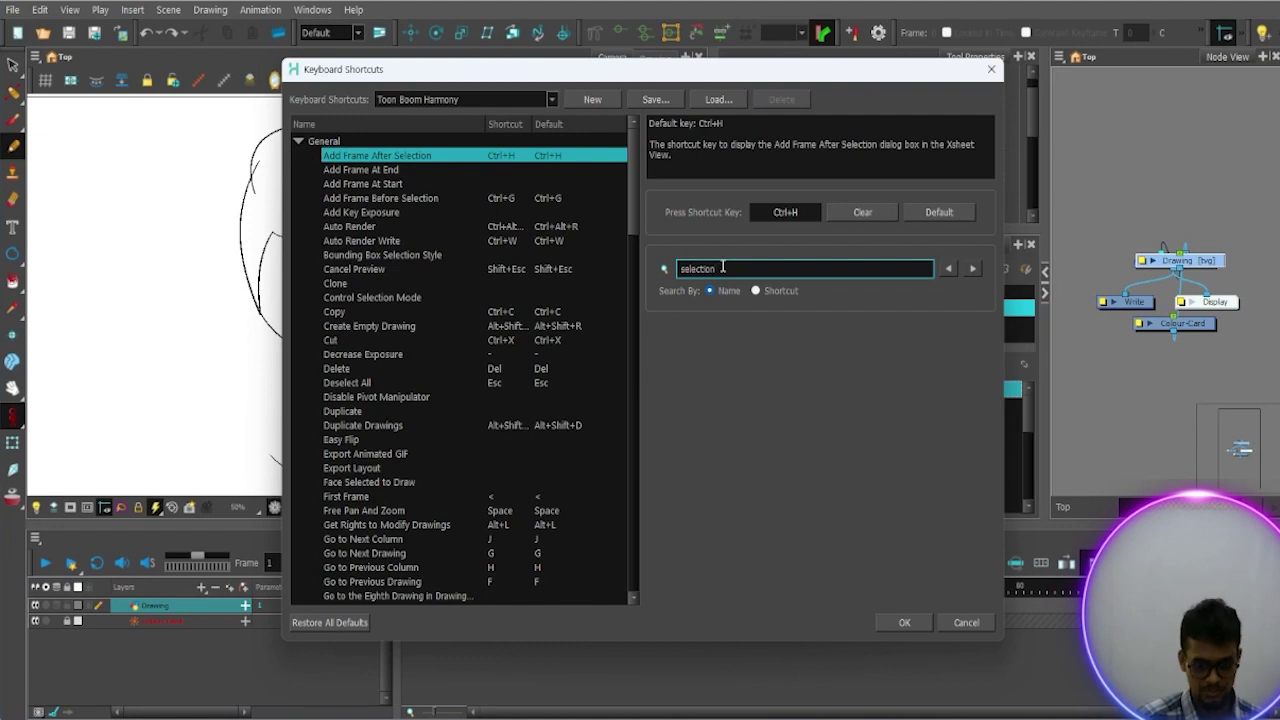
Step: Shorten the search to "selecti" and look through the General commands for the selection tool's shortcut
key("BackSpace")
key("BackSpace")
key("BackSpace")
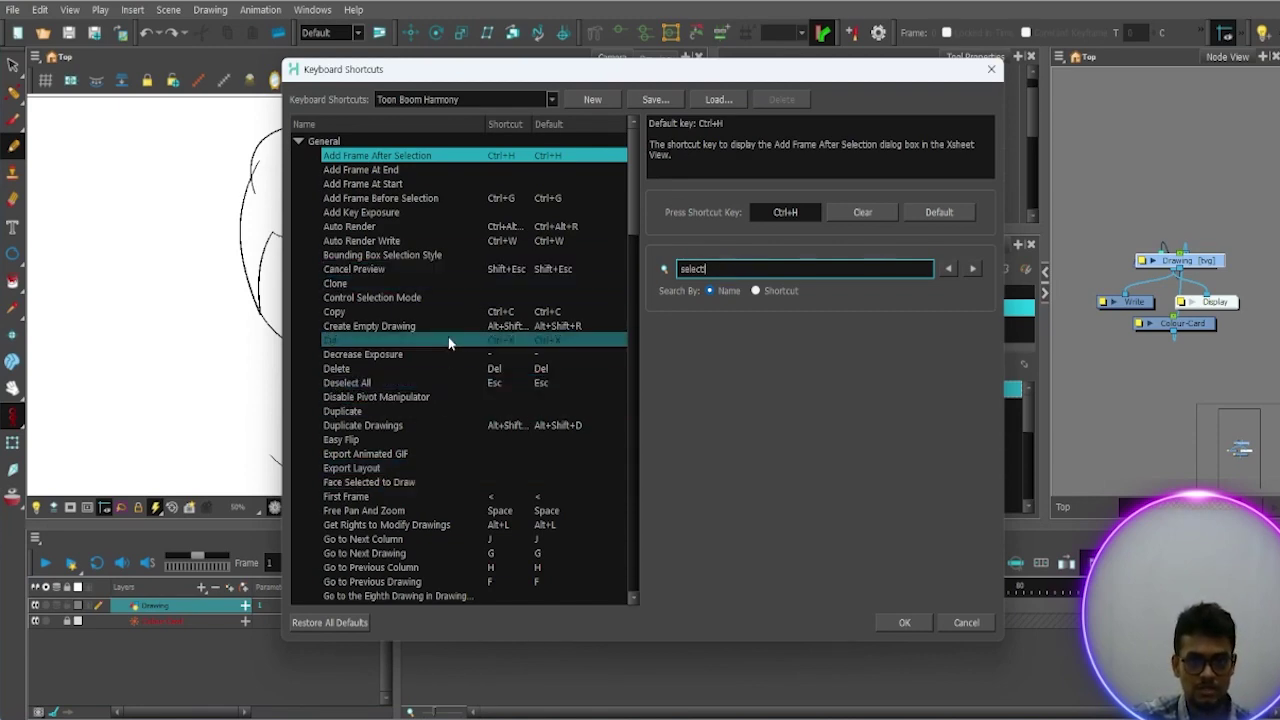
type("i")
scroll(440, 300, "down", 3)
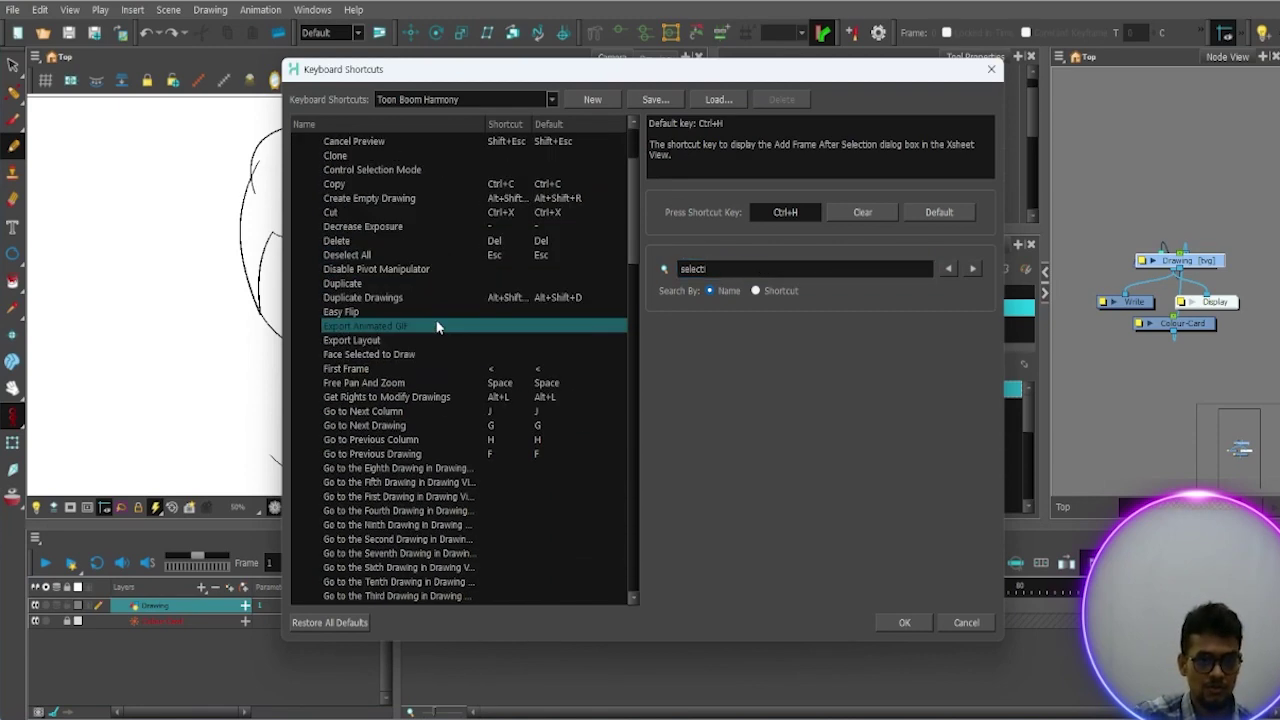
scroll(437, 326, "down", 6)
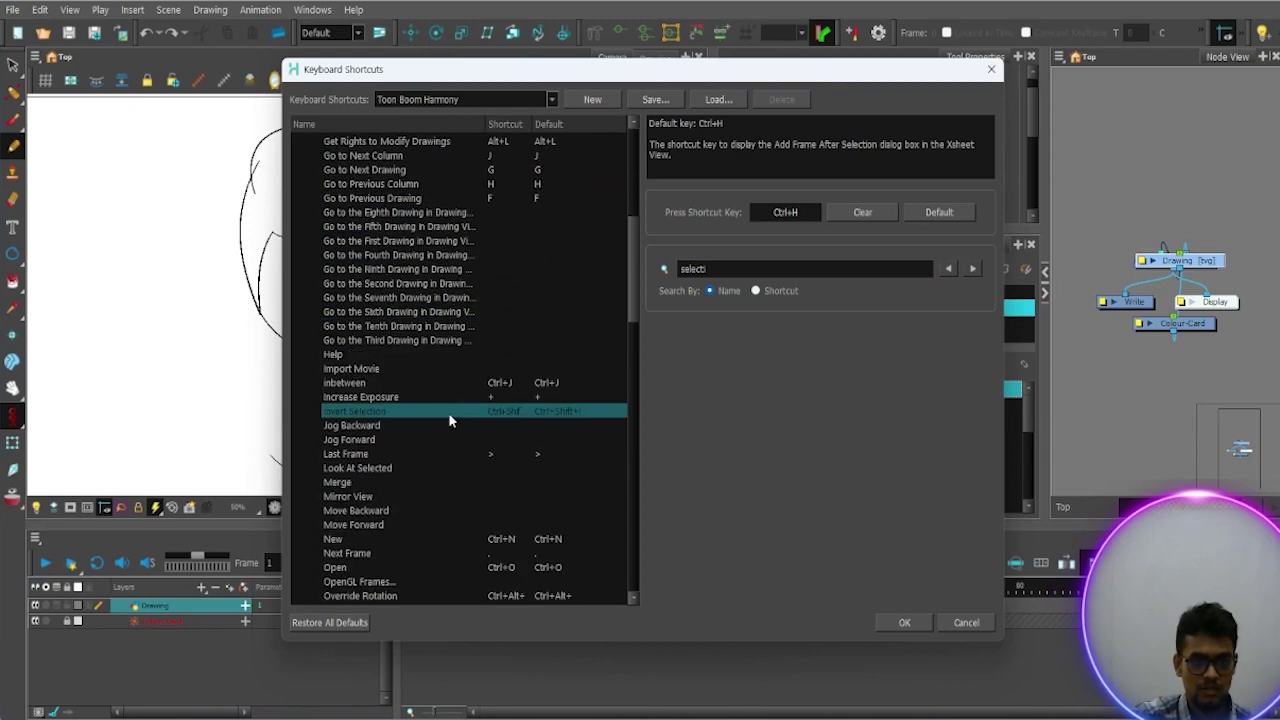
scroll(422, 412, "down", 2)
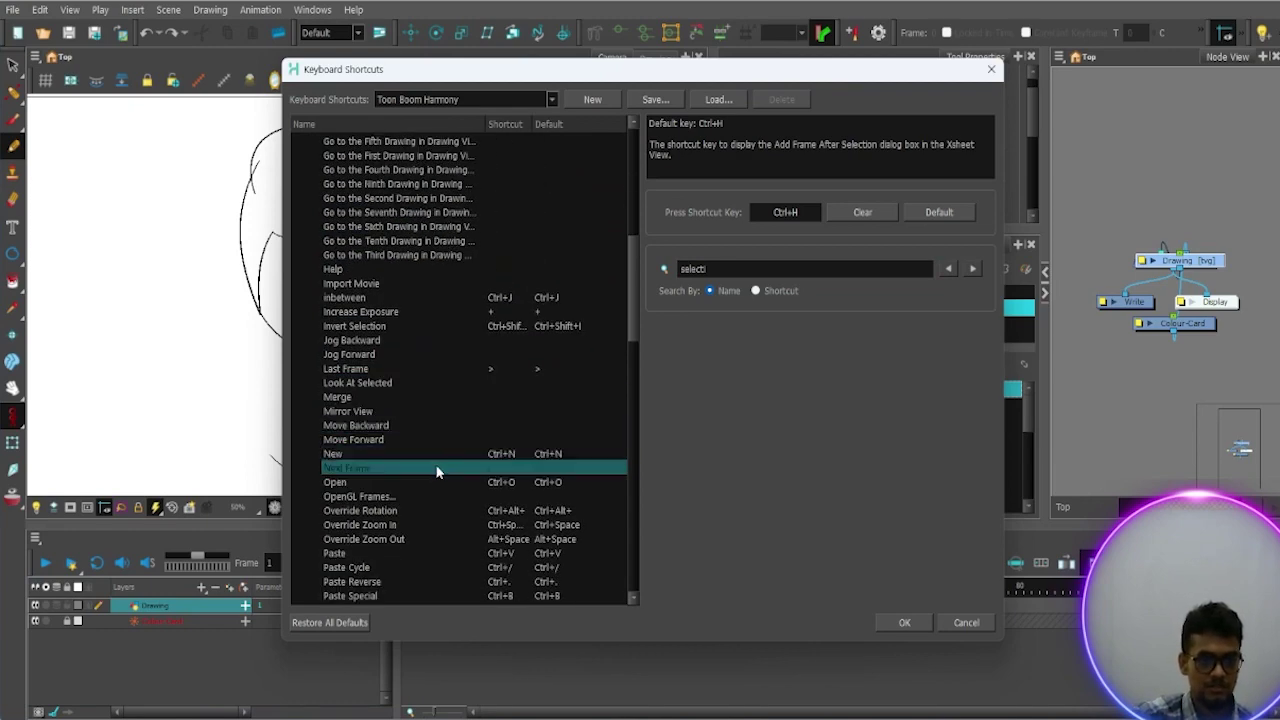
scroll(437, 470, "up", 11)
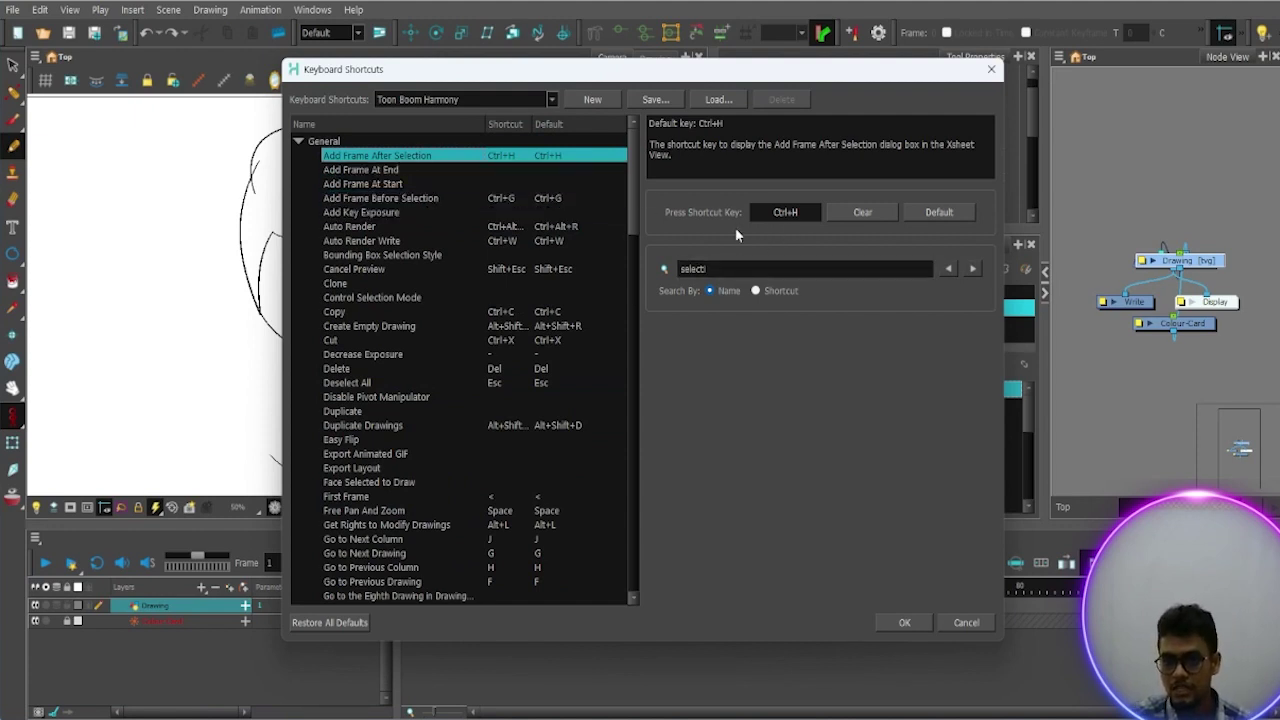
Step: Replace the command search text with "cutter" to look up the Cutter tool's shortcut
left_click(799, 214)
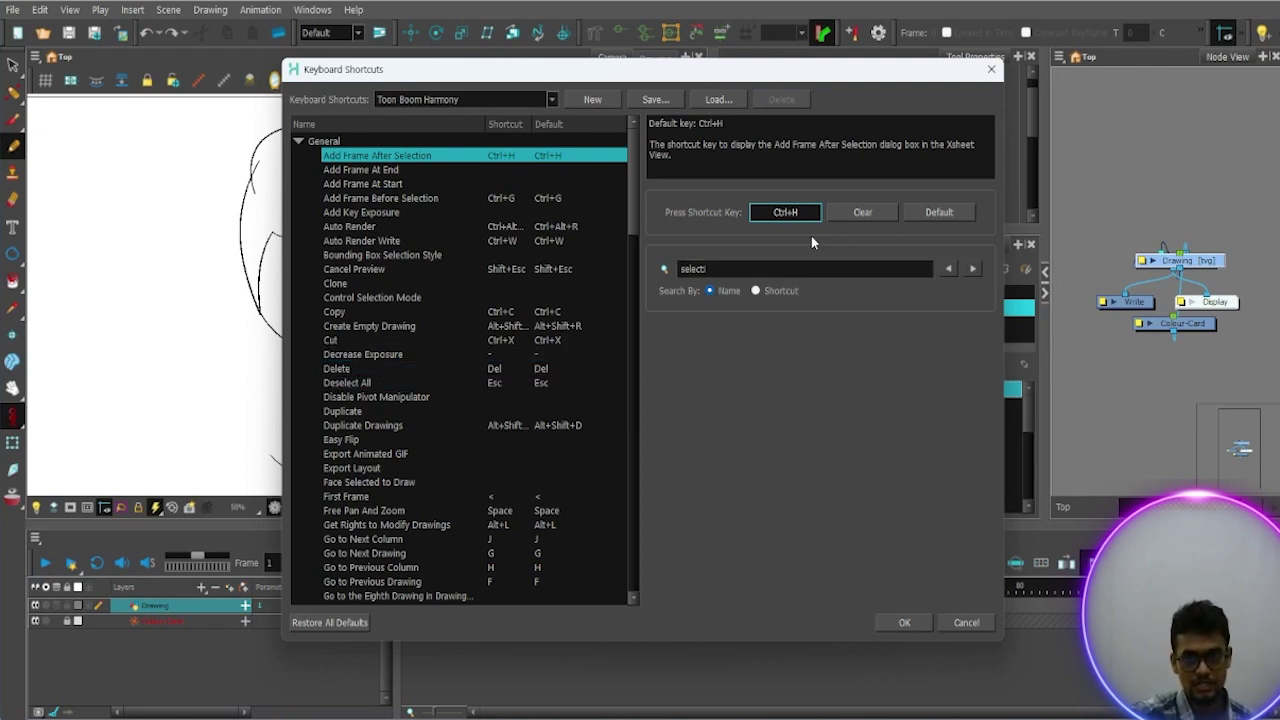
left_click(727, 270)
key("BackSpace")
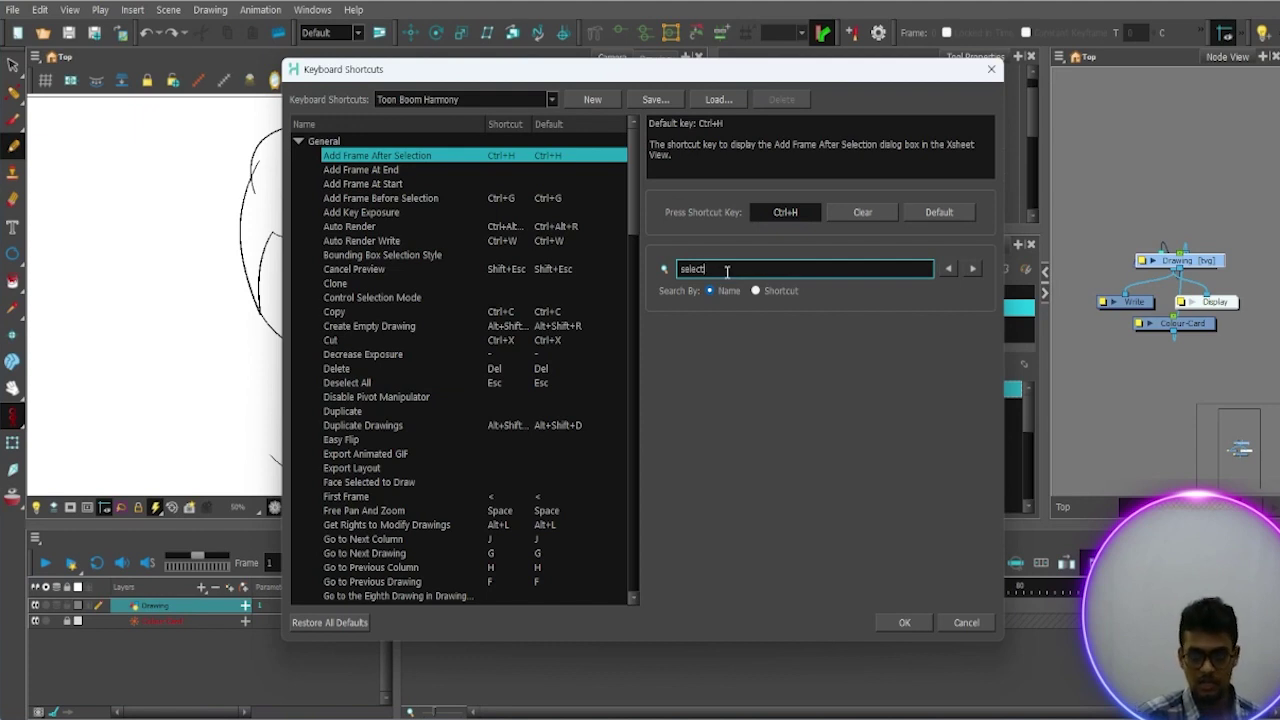
key("BackSpace")
key("BackSpace")
key("BackSpace")
key("BackSpace")
key("BackSpace")
key("BackSpace")
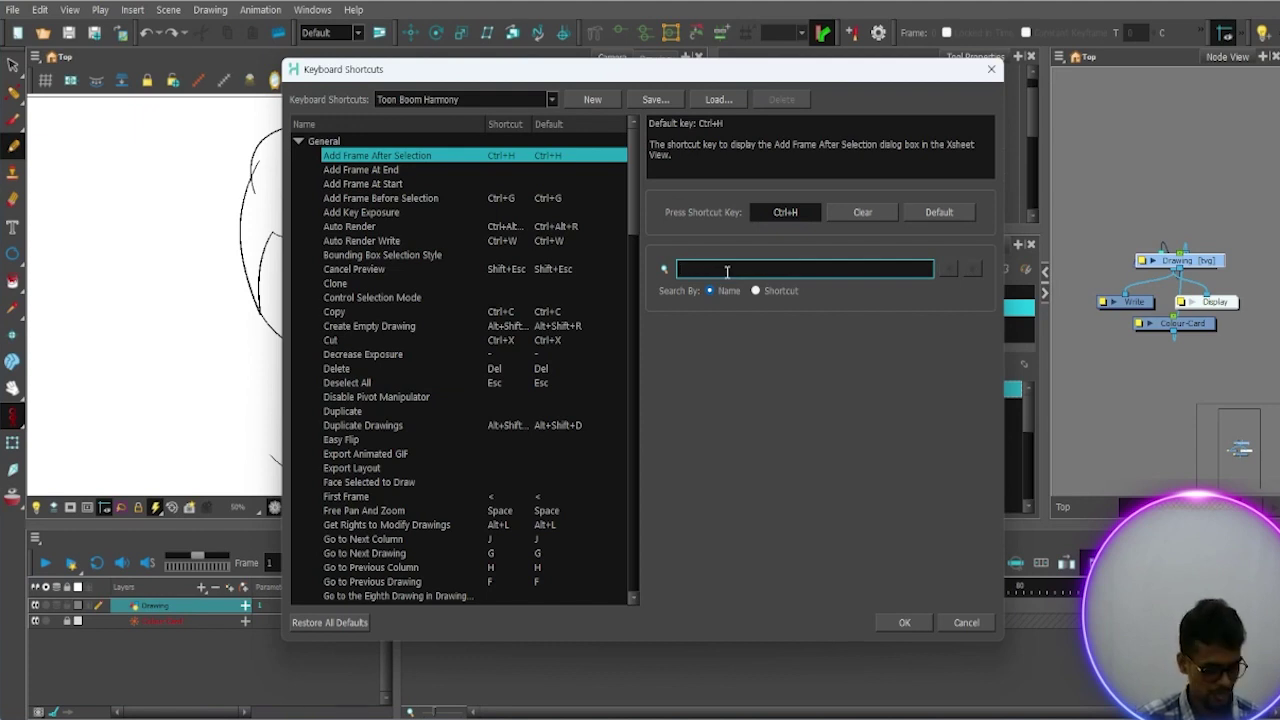
type("cutter")
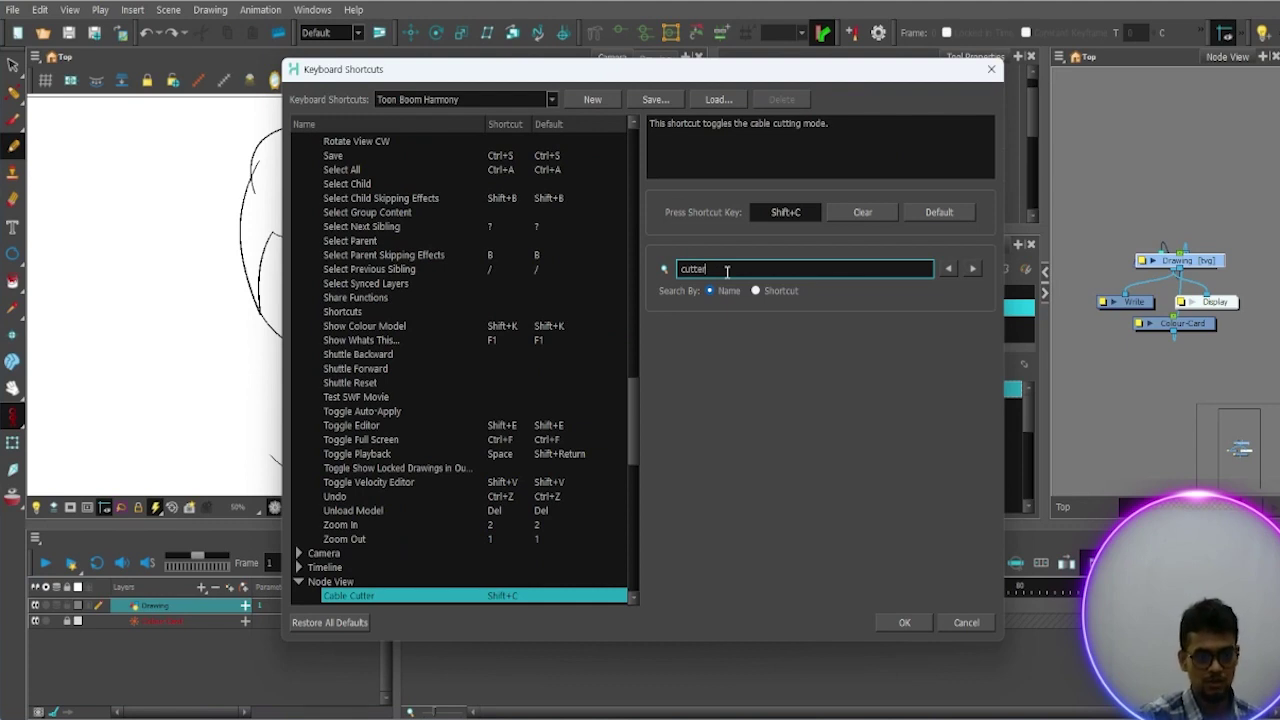
Step: Look through the General and Node View shortcut lists for the Cutter tool, and close the keyboard shortcuts settings
scroll(459, 526, "down", 2)
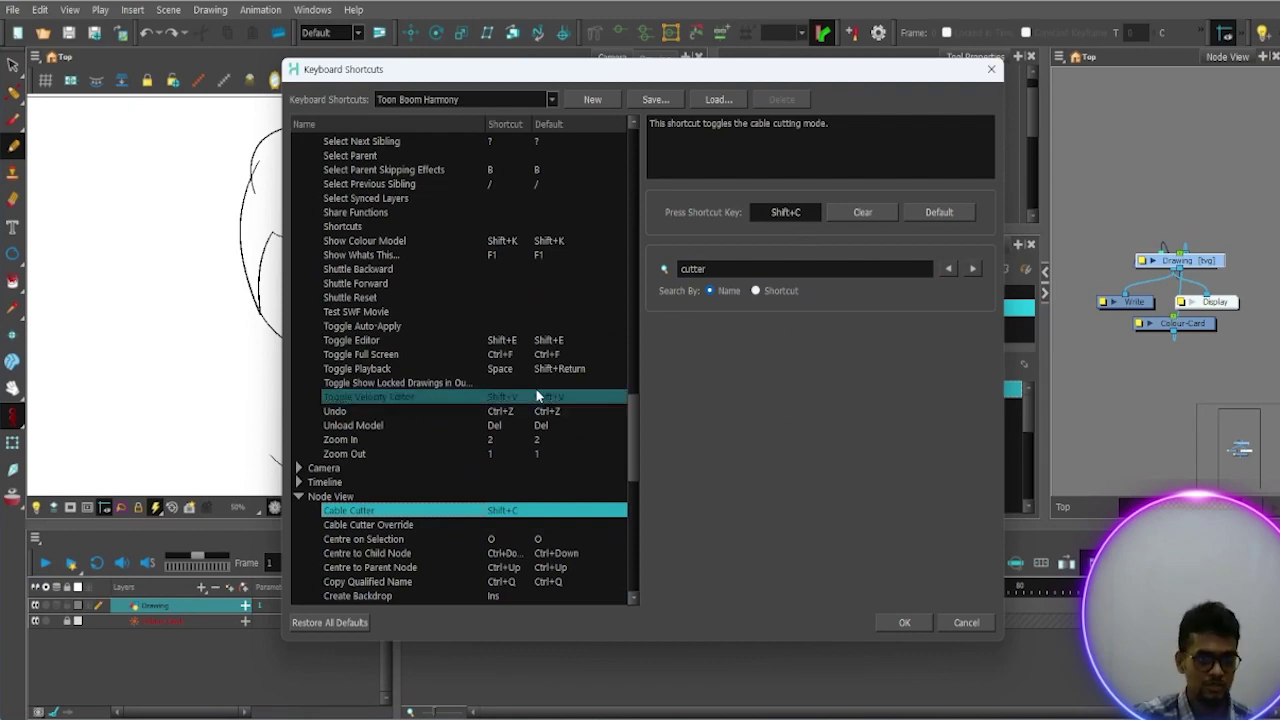
scroll(452, 390, "up", 5)
left_click(452, 369)
scroll(470, 360, "up", 4)
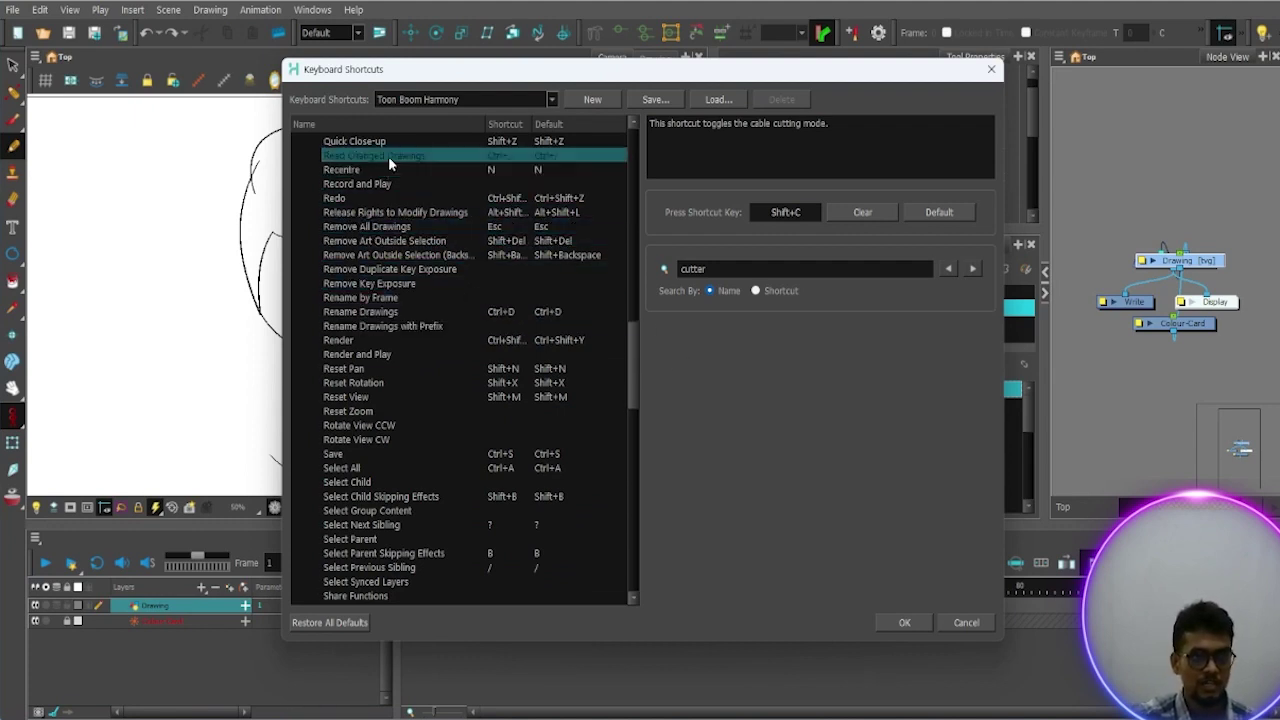
left_click(735, 269)
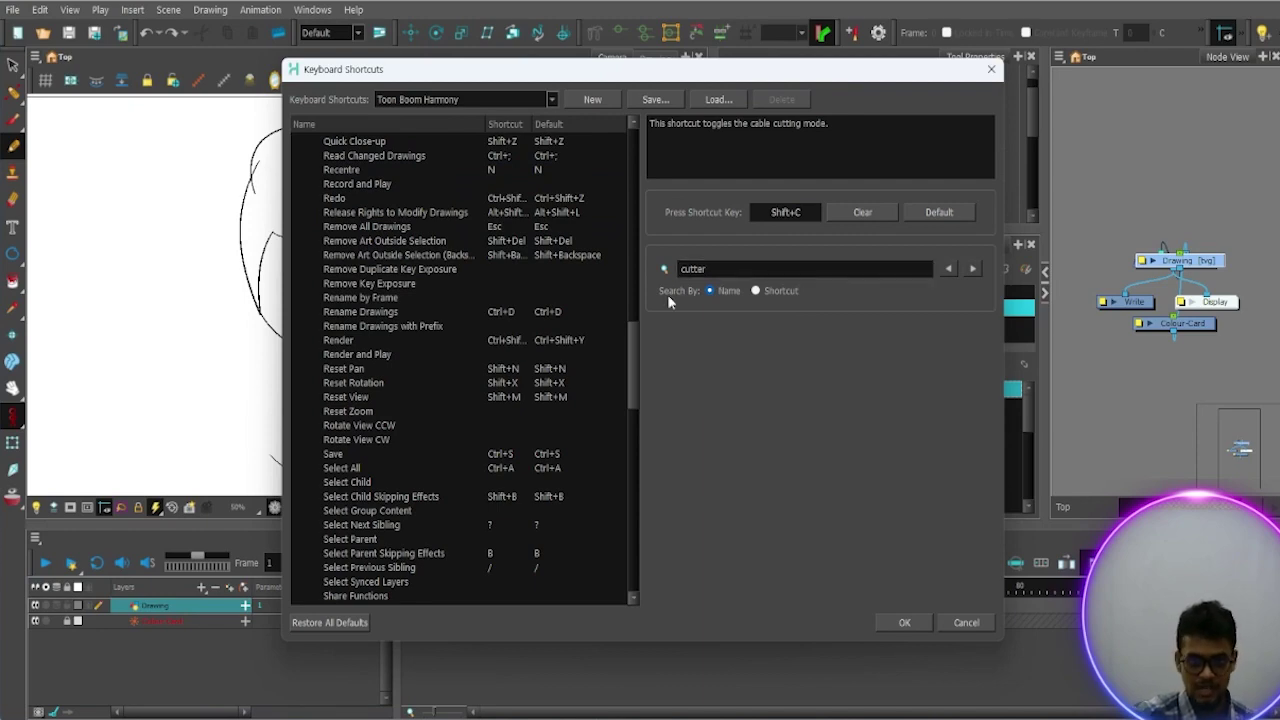
scroll(537, 368, "down", 4)
scroll(537, 404, "up", 7)
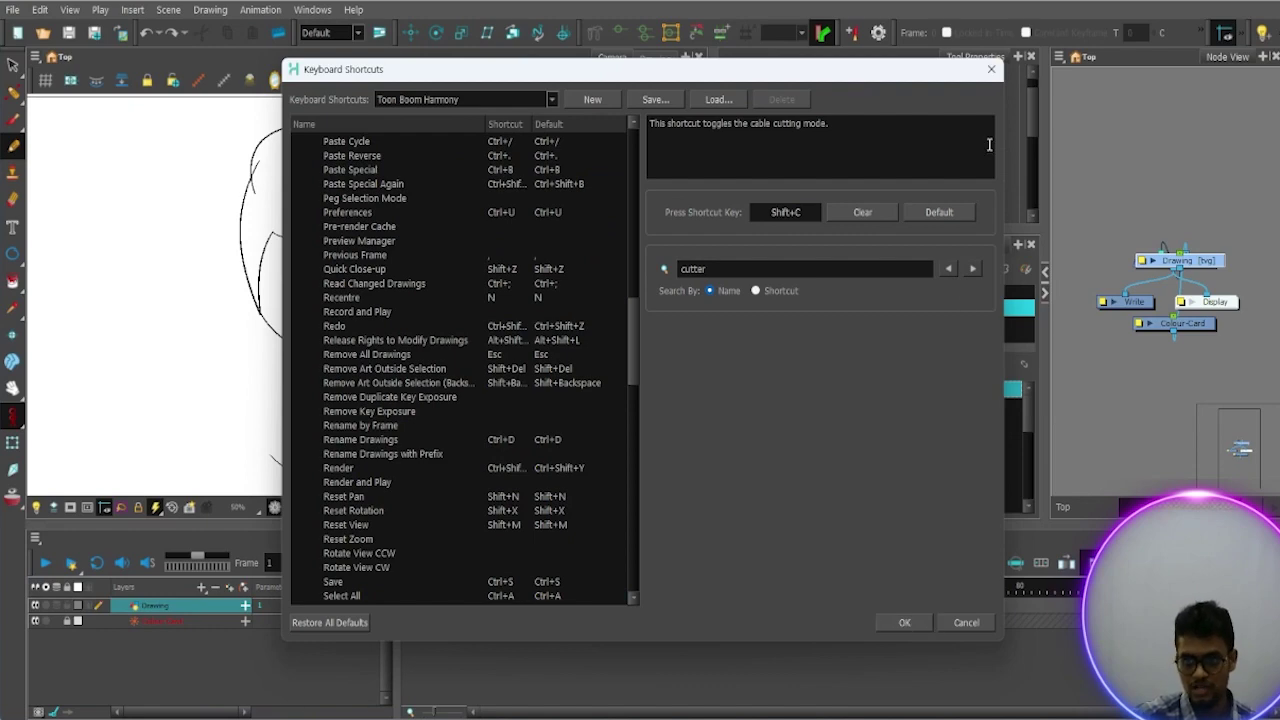
left_click(990, 69)
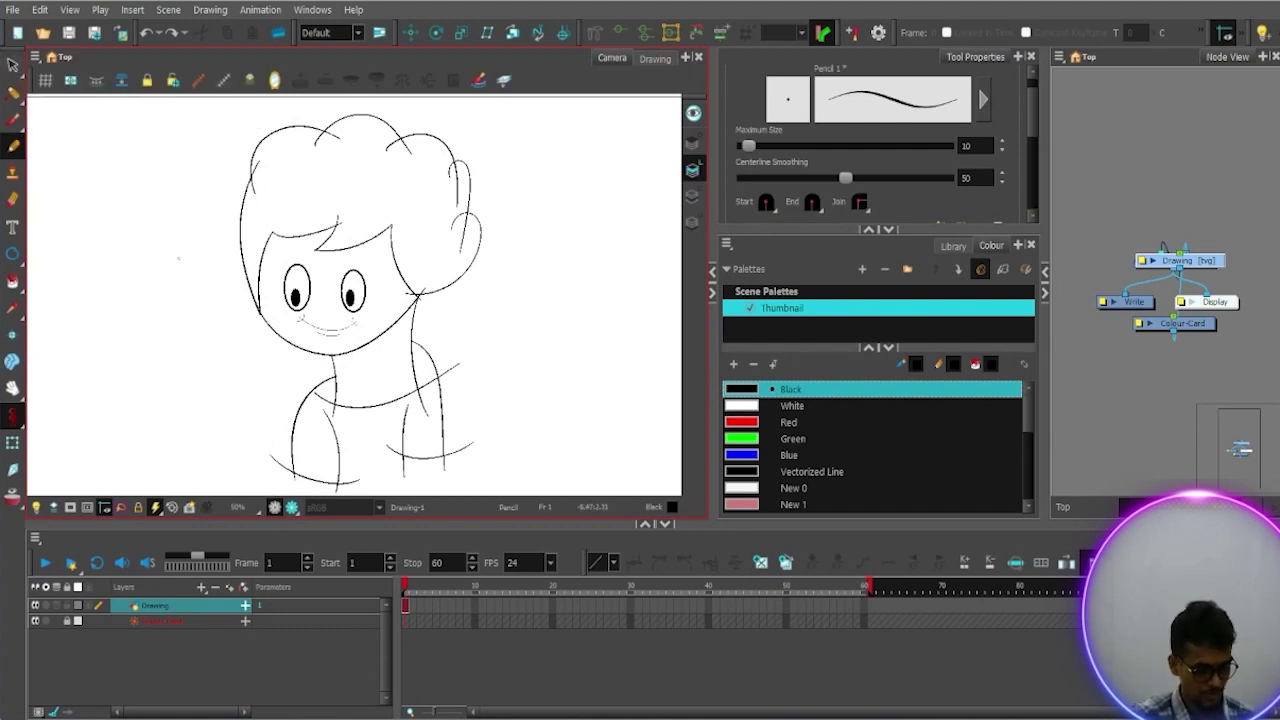
Step: Activate the Select tool and select all the strokes of the character drawing
key("alt+s")
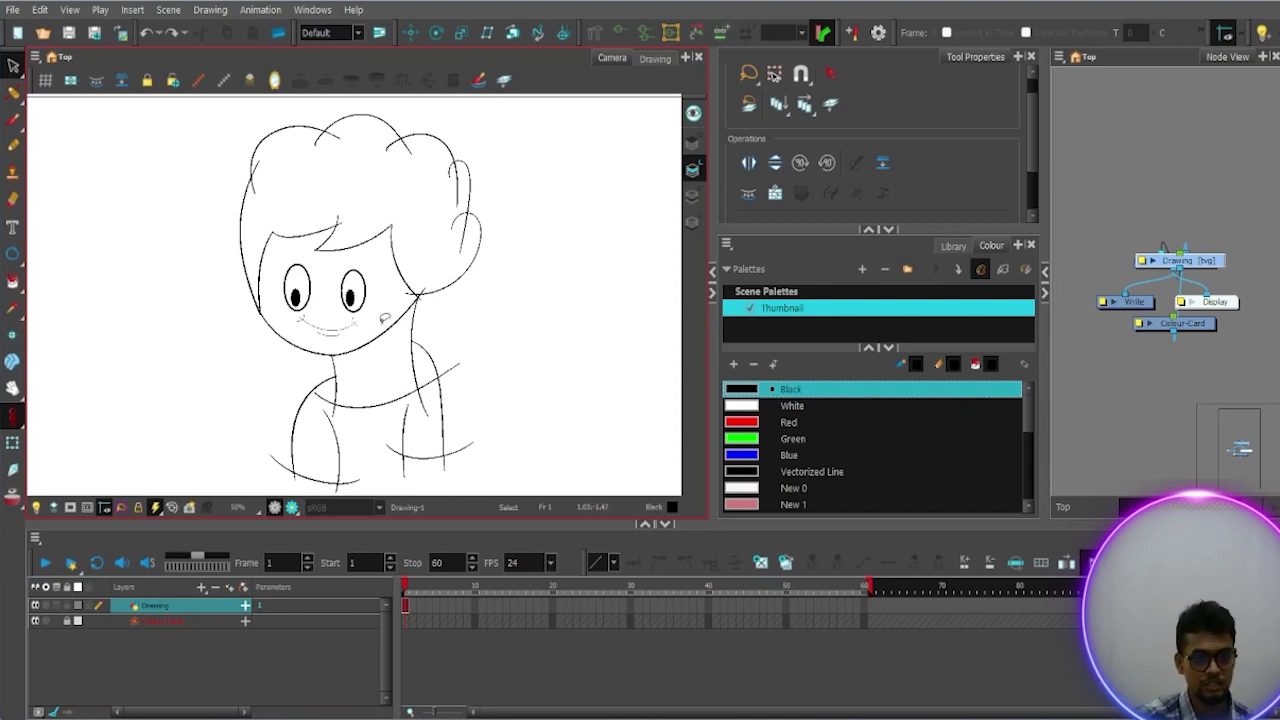
scroll(468, 329, "up", 2)
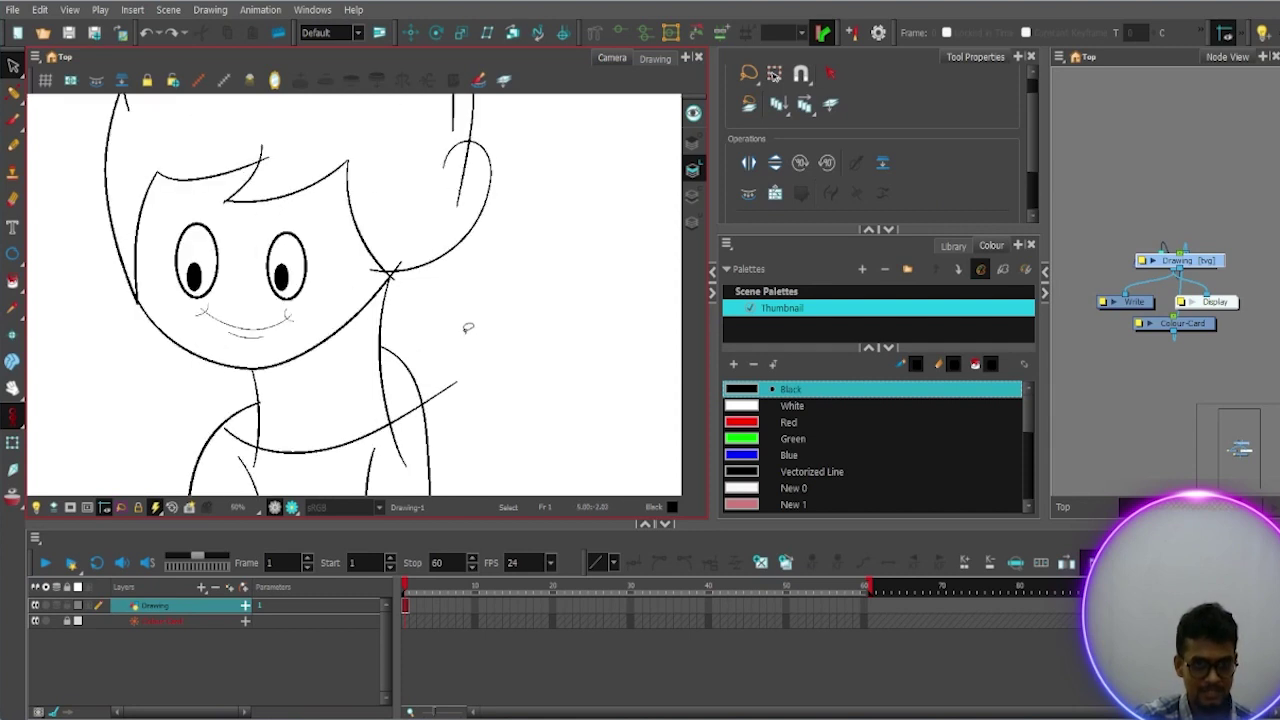
scroll(468, 327, "down", 2)
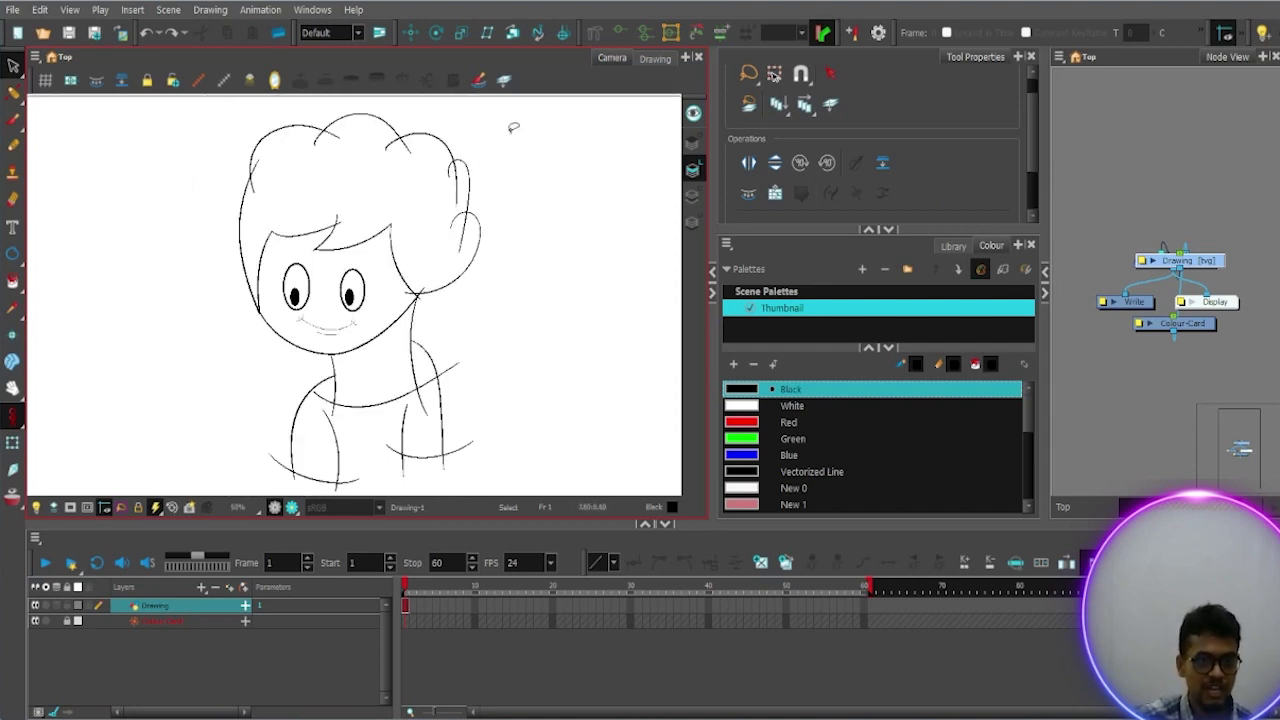
mouse_move(205, 127)
left_mouse_down()
mouse_move(398, 106)
mouse_move(466, 130)
mouse_move(524, 210)
mouse_move(540, 364)
mouse_move(525, 424)
mouse_move(499, 458)
mouse_move(464, 484)
mouse_move(270, 485)
mouse_move(238, 392)
mouse_move(205, 126)
left_mouse_up()
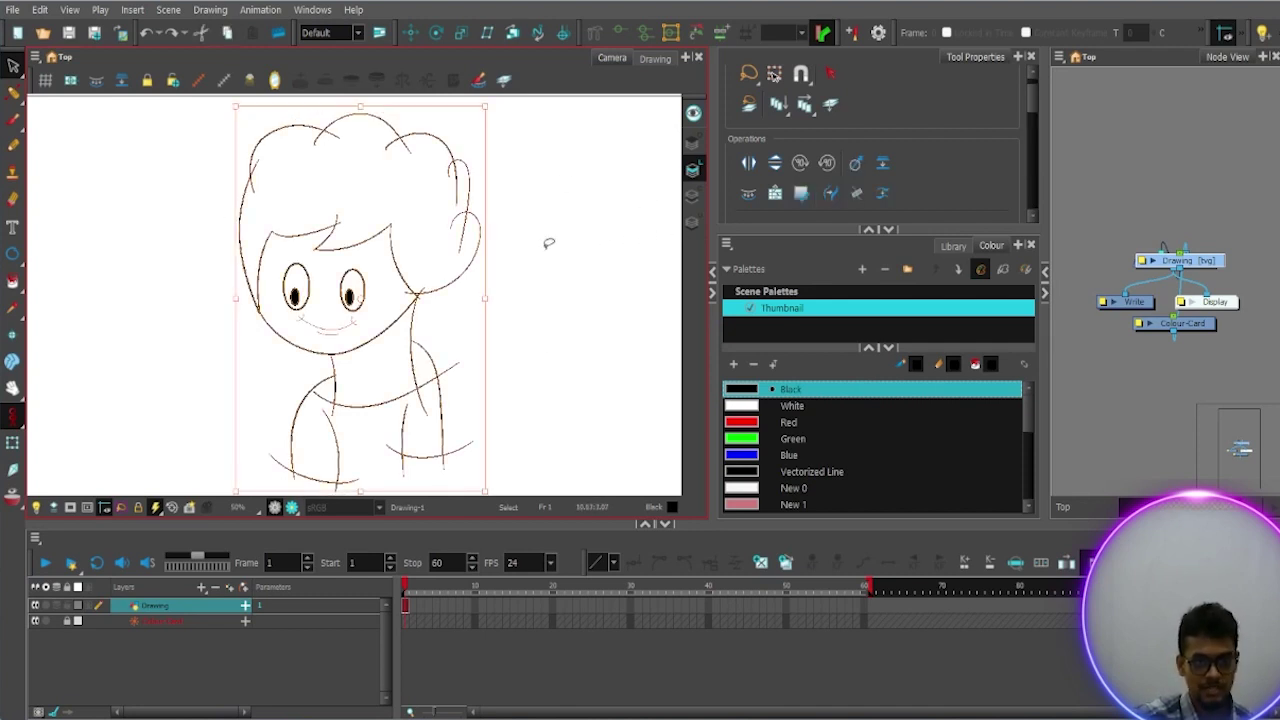
Step: Scale the selected character down and back up, narrow it slightly, decline the save reminder, and deselect it
left_click_drag(487, 103, 397, 279)
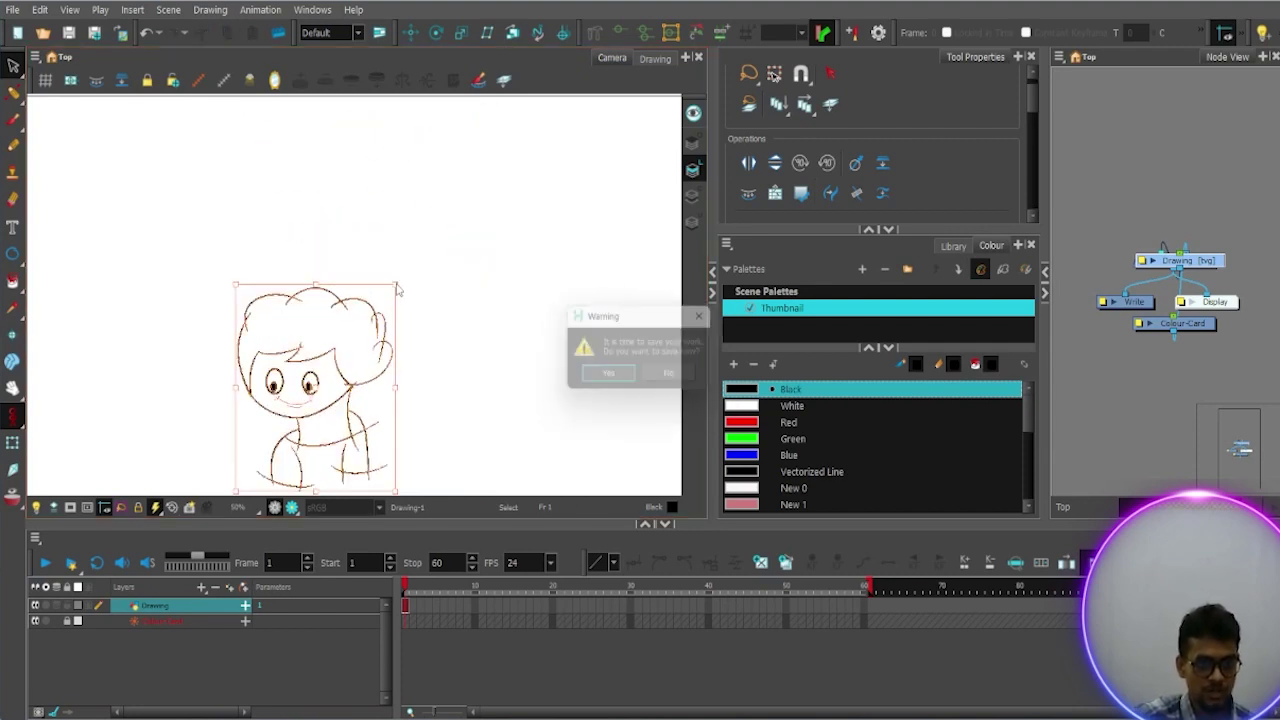
left_click(676, 378)
left_click_drag(401, 280, 504, 129)
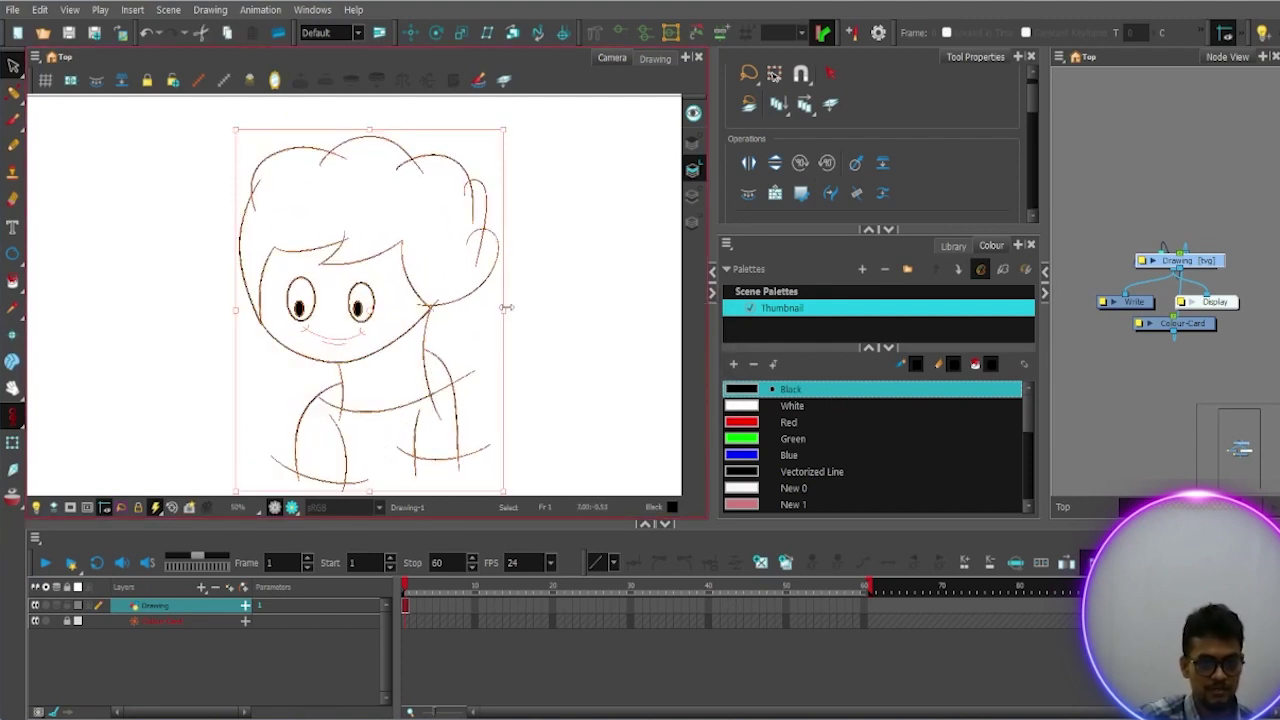
mouse_move(503, 312)
left_mouse_down()
mouse_move(455, 300)
mouse_move(491, 304)
left_mouse_up()
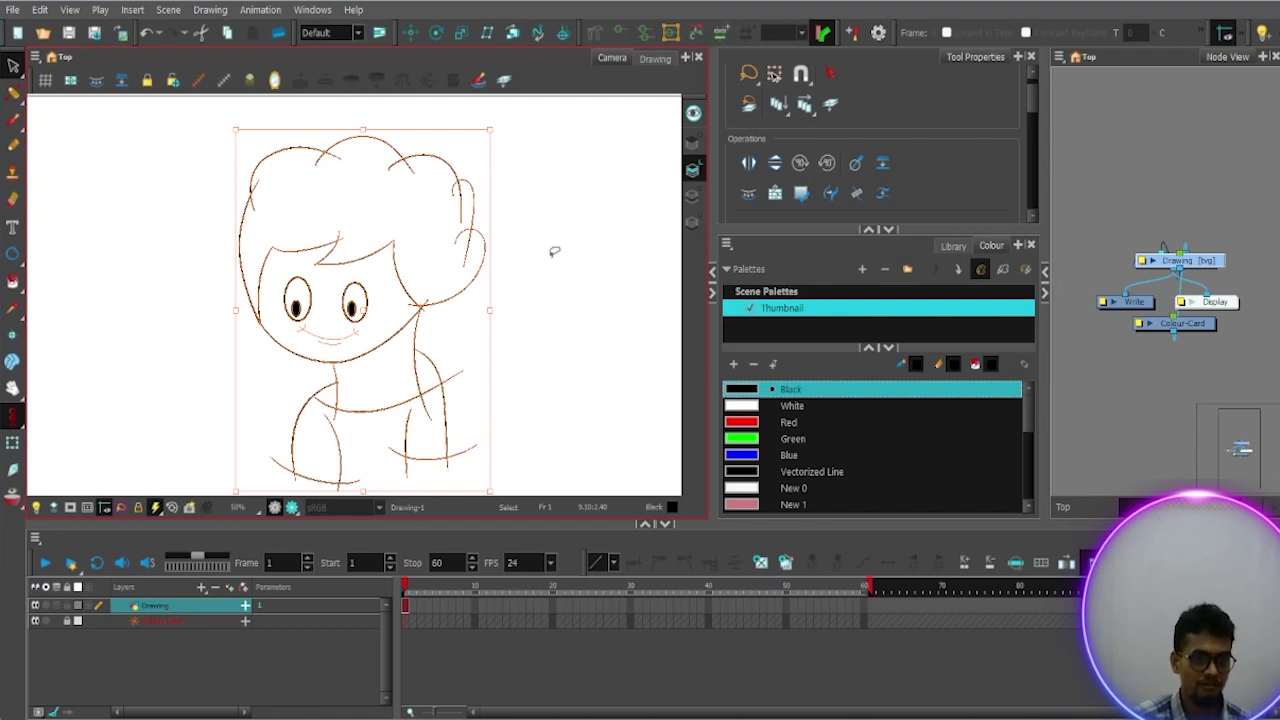
left_click(552, 251)
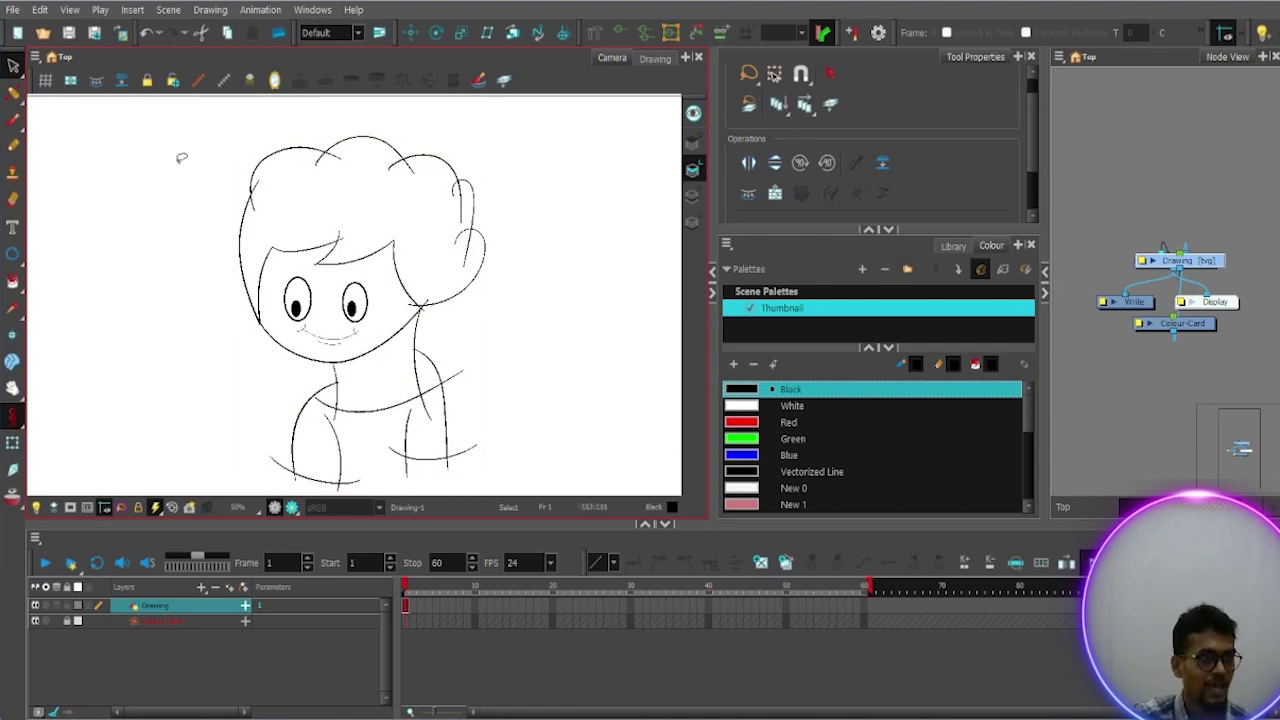
Step: Switch from the Select tool to the Cutter tool
scroll(188, 210, "up", 2)
scroll(250, 208, "down", 1)
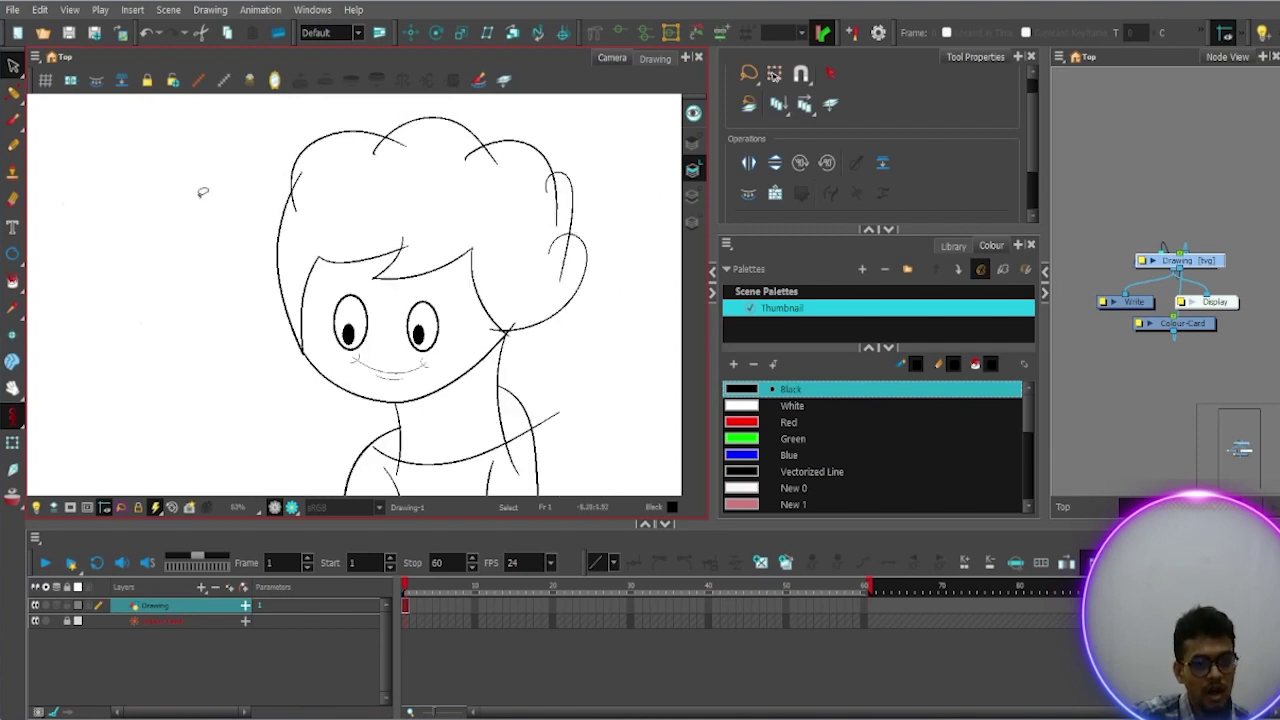
scroll(203, 193, "down", 2)
scroll(475, 229, "up", 1)
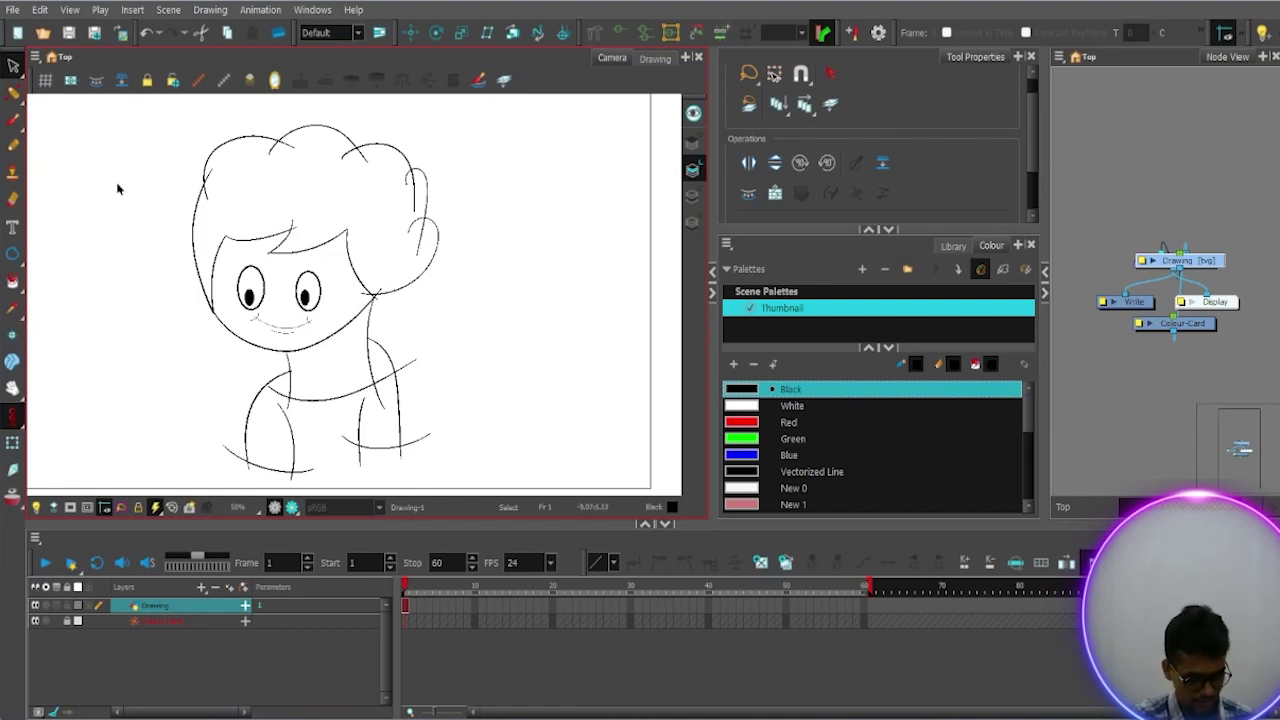
left_click(13, 66)
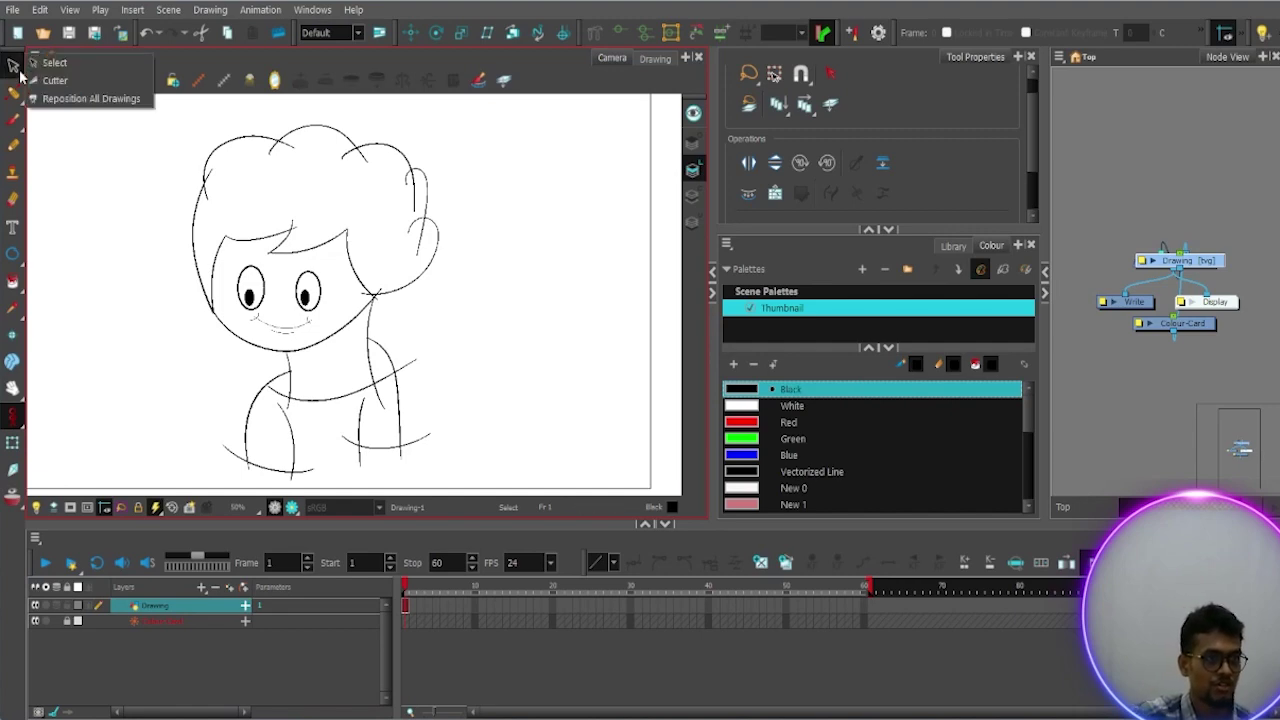
left_click(44, 82)
scroll(151, 180, "up", 2)
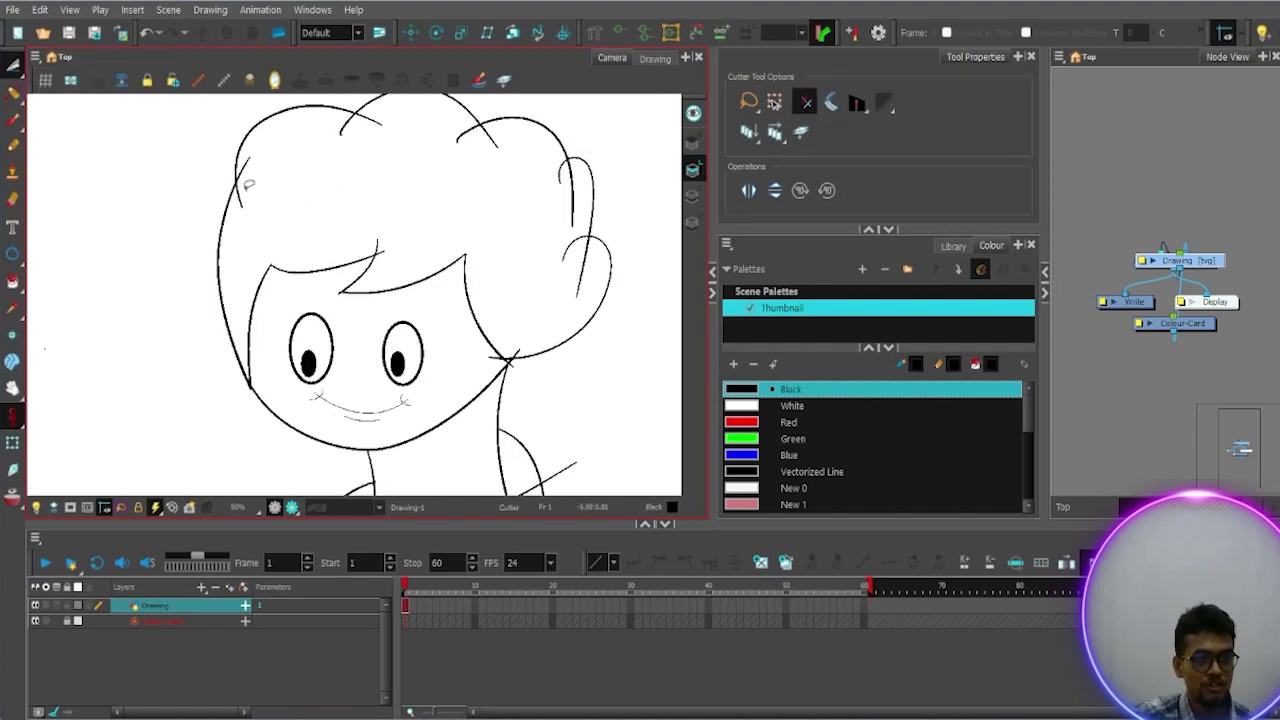
scroll(179, 241, "down", 2)
scroll(338, 201, "up", 2)
scroll(362, 209, "down", 4)
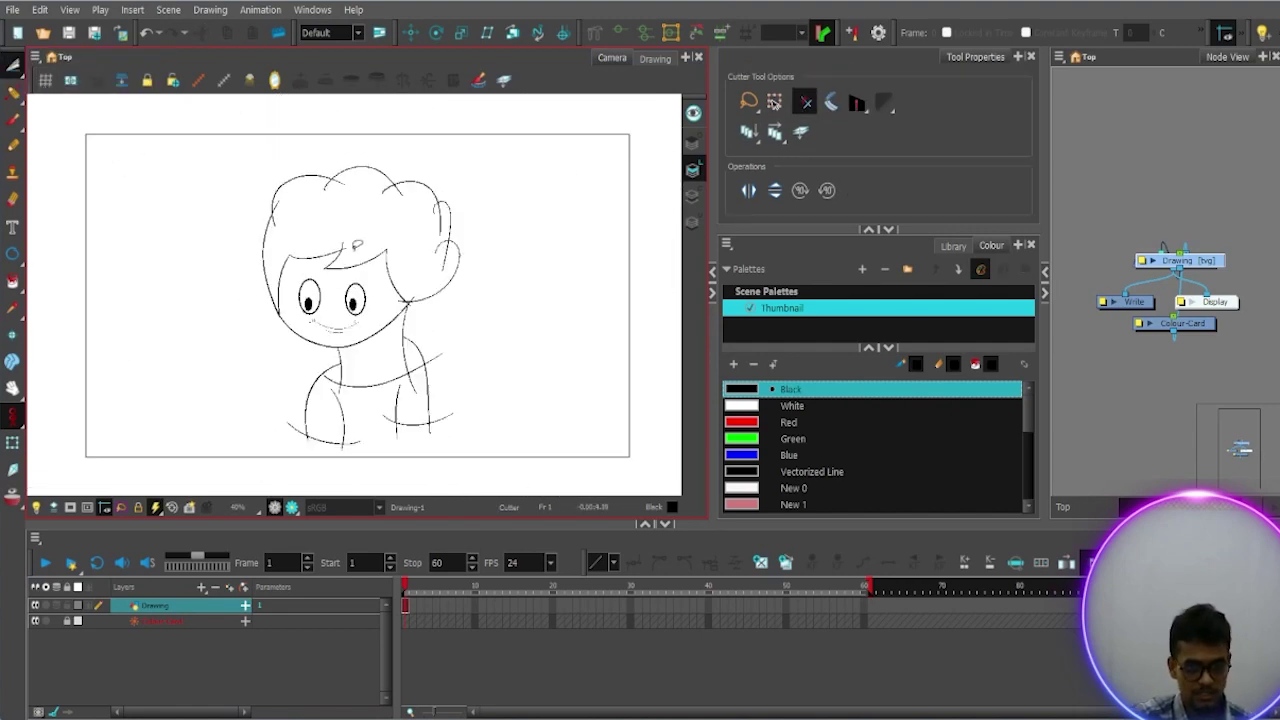
scroll(389, 297, "up", 2)
scroll(260, 258, "down", 1)
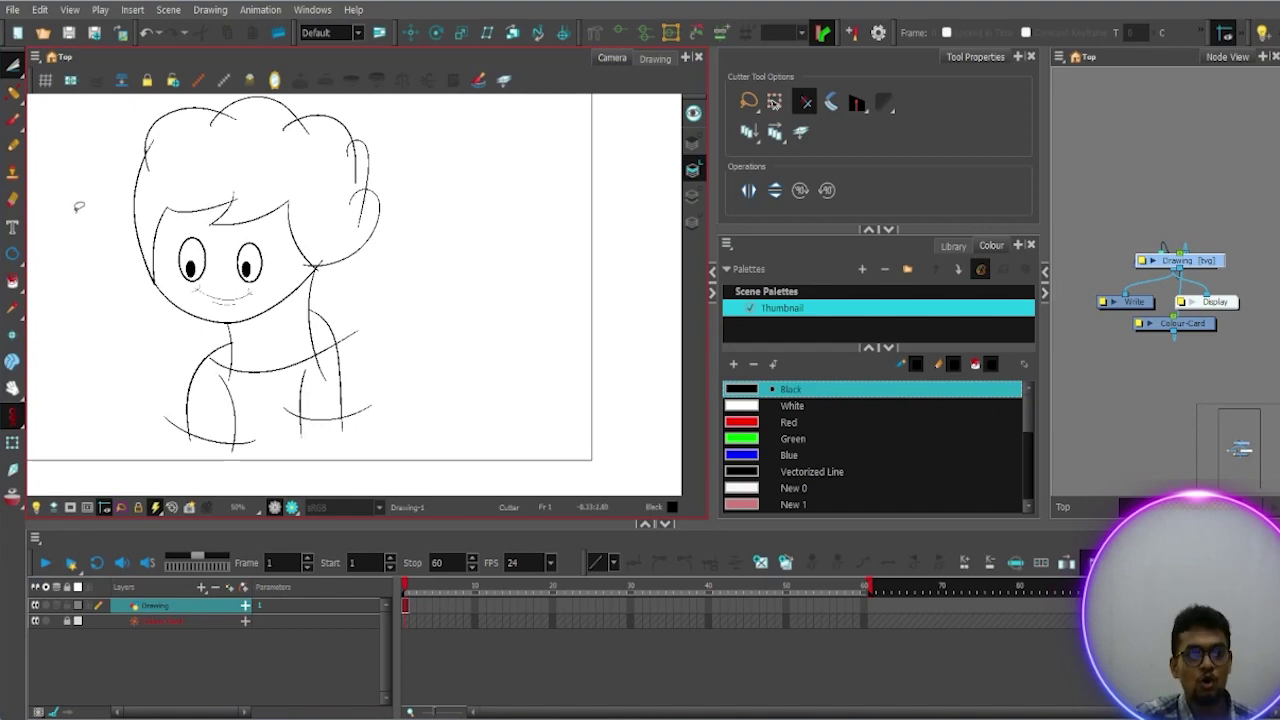
Step: Cut off the overlapping line ends along the hair outline, from the side of the head across the top curls to the small side curls
left_click_drag(77, 206, 131, 257)
scroll(131, 257, "up", 6)
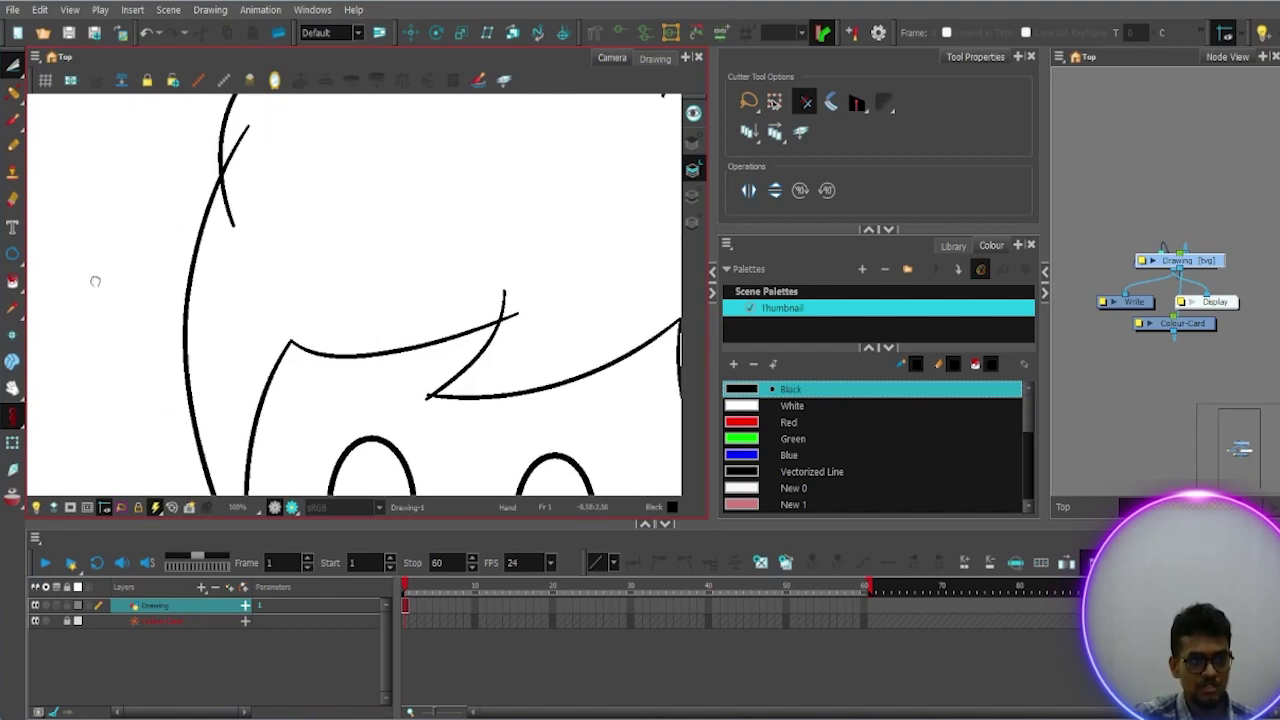
scroll(200, 266, "down", 2)
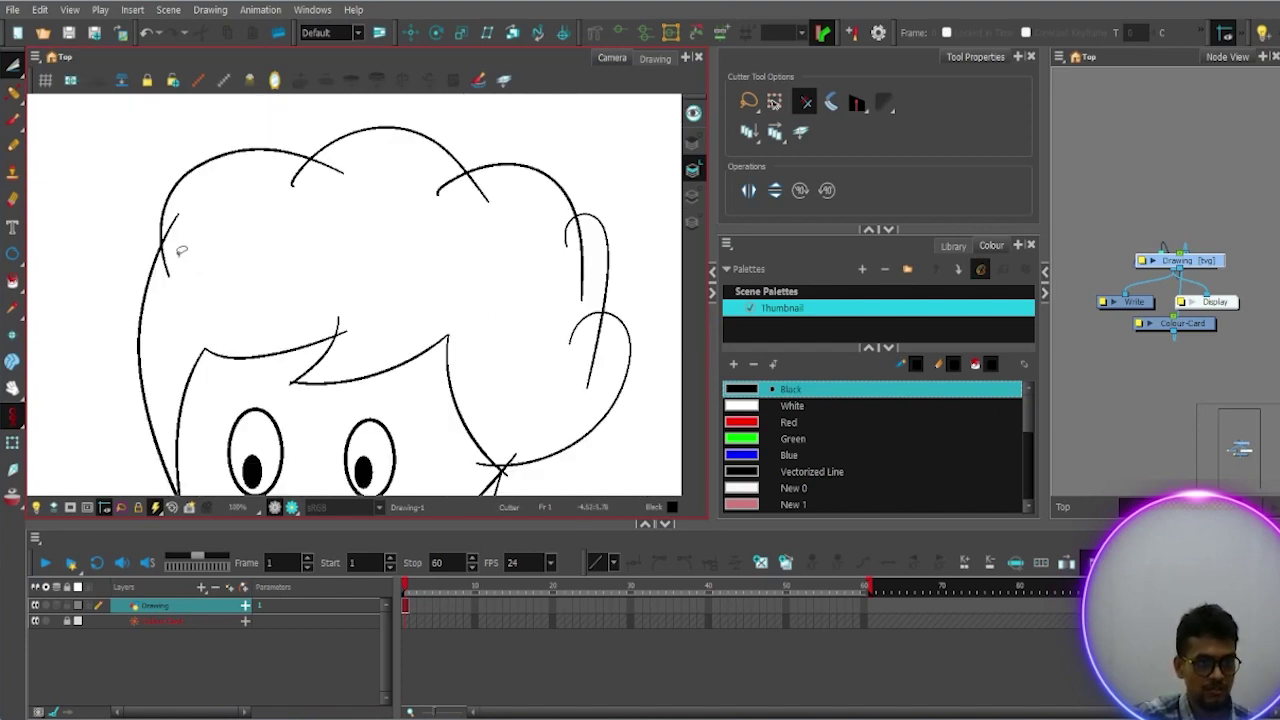
left_click_drag(174, 216, 189, 233)
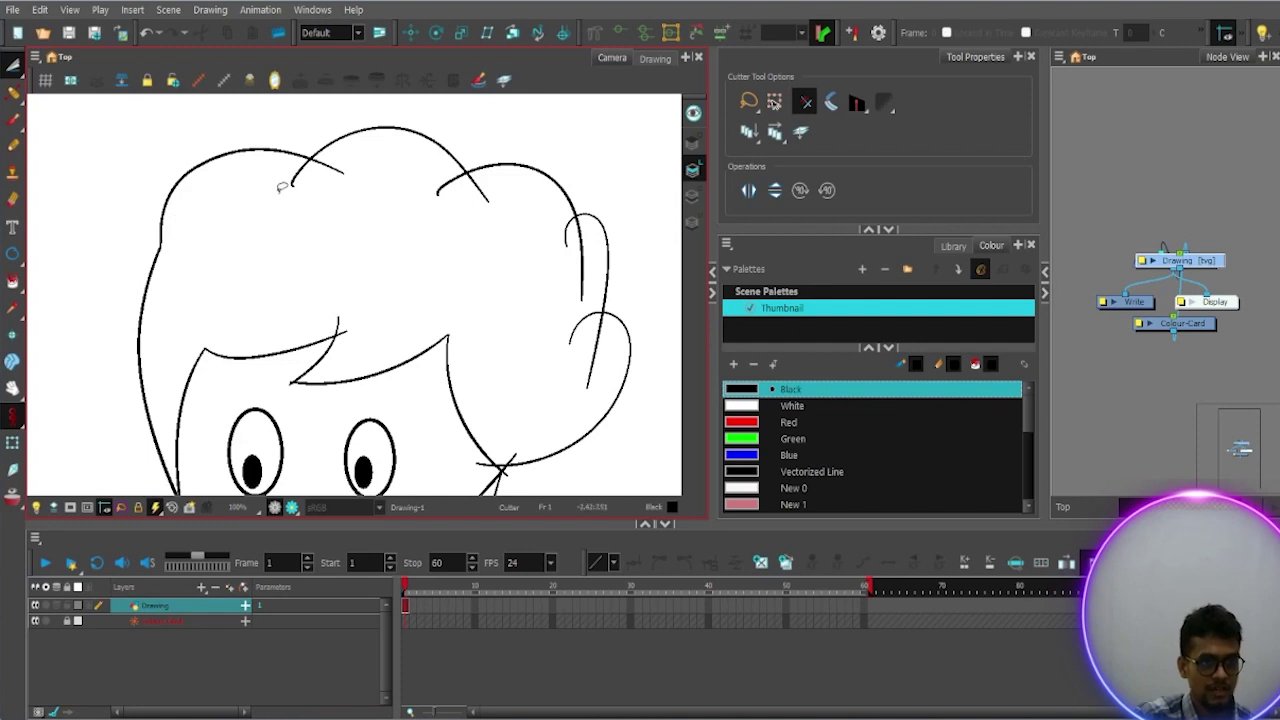
mouse_move(292, 167)
left_mouse_down()
mouse_move(335, 189)
mouse_move(343, 157)
mouse_move(311, 221)
left_mouse_up()
mouse_move(421, 177)
left_mouse_down()
mouse_move(484, 210)
mouse_move(494, 184)
left_mouse_up()
scroll(517, 306, "down", 2)
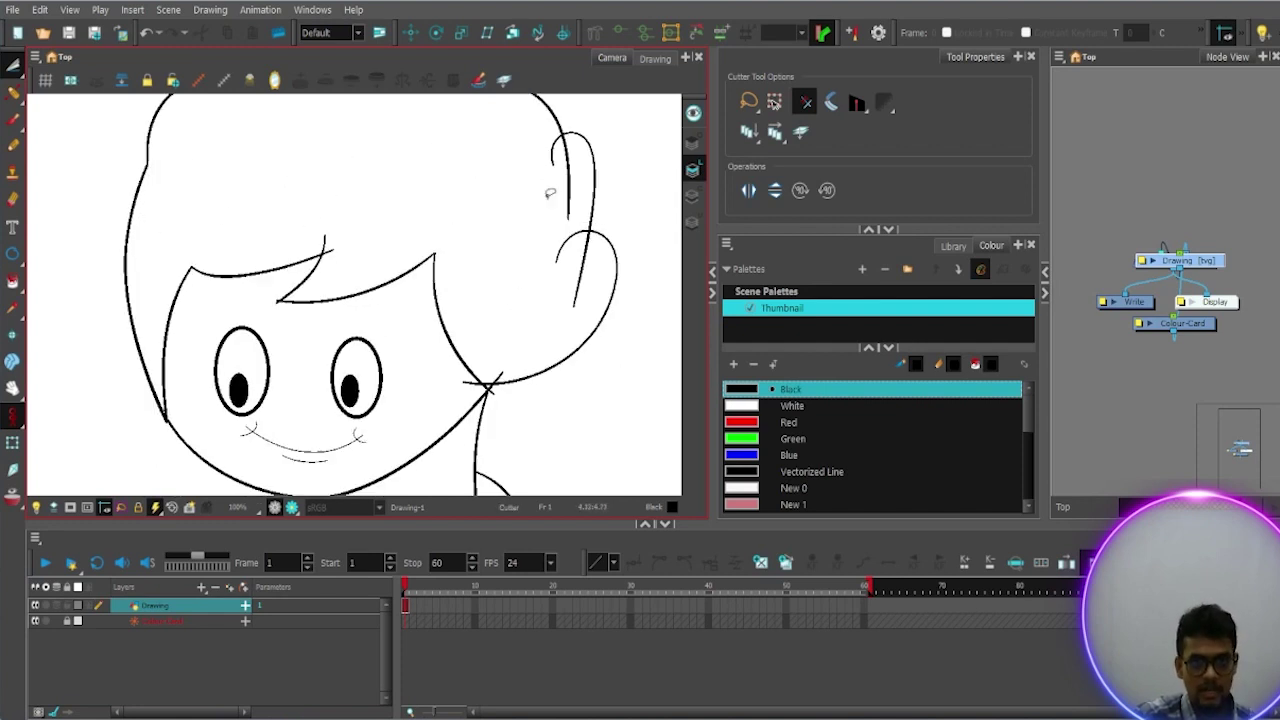
mouse_move(560, 148)
left_mouse_down()
mouse_move(574, 176)
mouse_move(557, 238)
mouse_move(578, 271)
mouse_move(601, 265)
mouse_move(541, 298)
left_mouse_up()
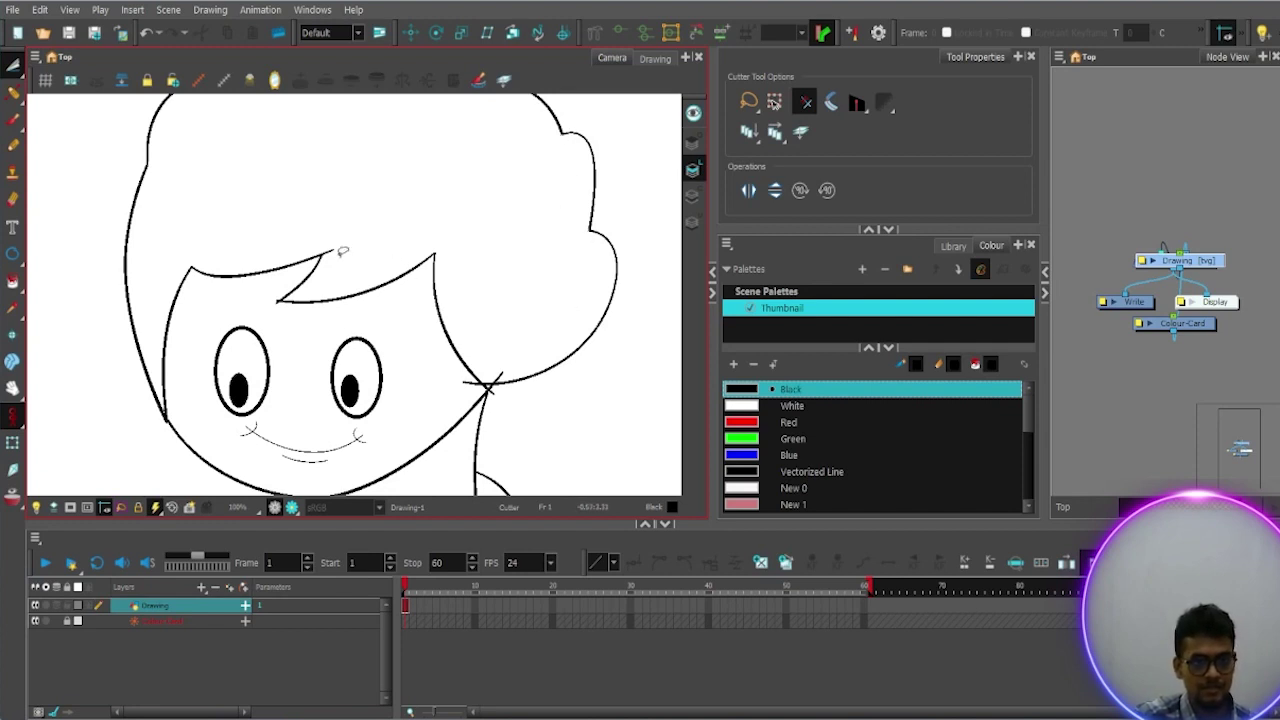
Step: Trim the stray line ends at the fringe tip and where the hair, jaw and neck lines cross
scroll(360, 252, "down", 2)
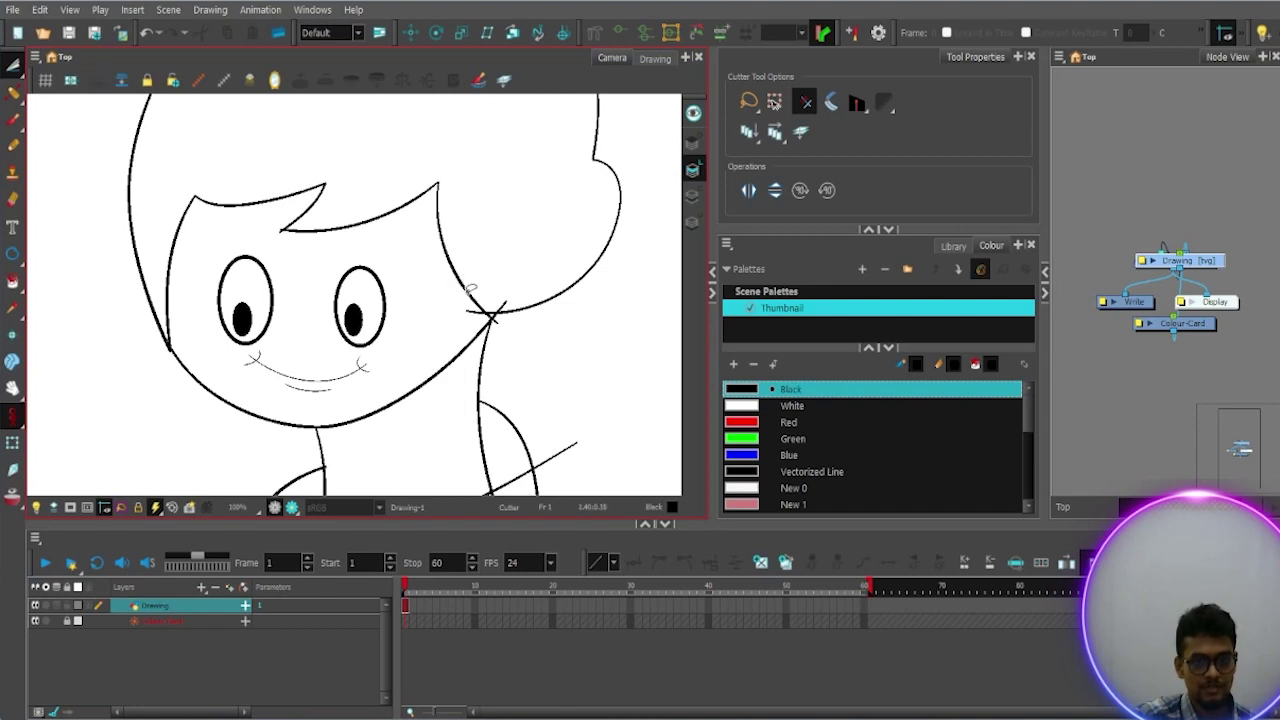
mouse_move(490, 318)
left_mouse_down()
mouse_move(492, 296)
mouse_move(486, 335)
mouse_move(508, 330)
left_mouse_up()
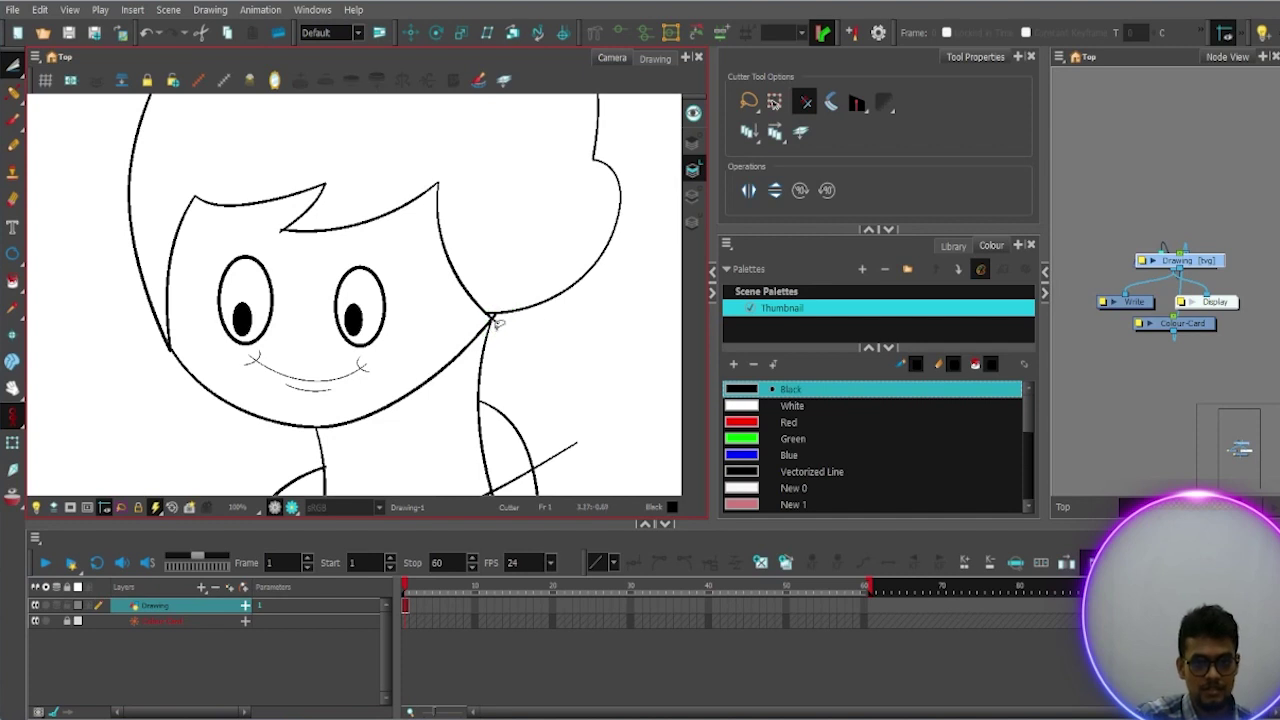
scroll(451, 341, "up", 2)
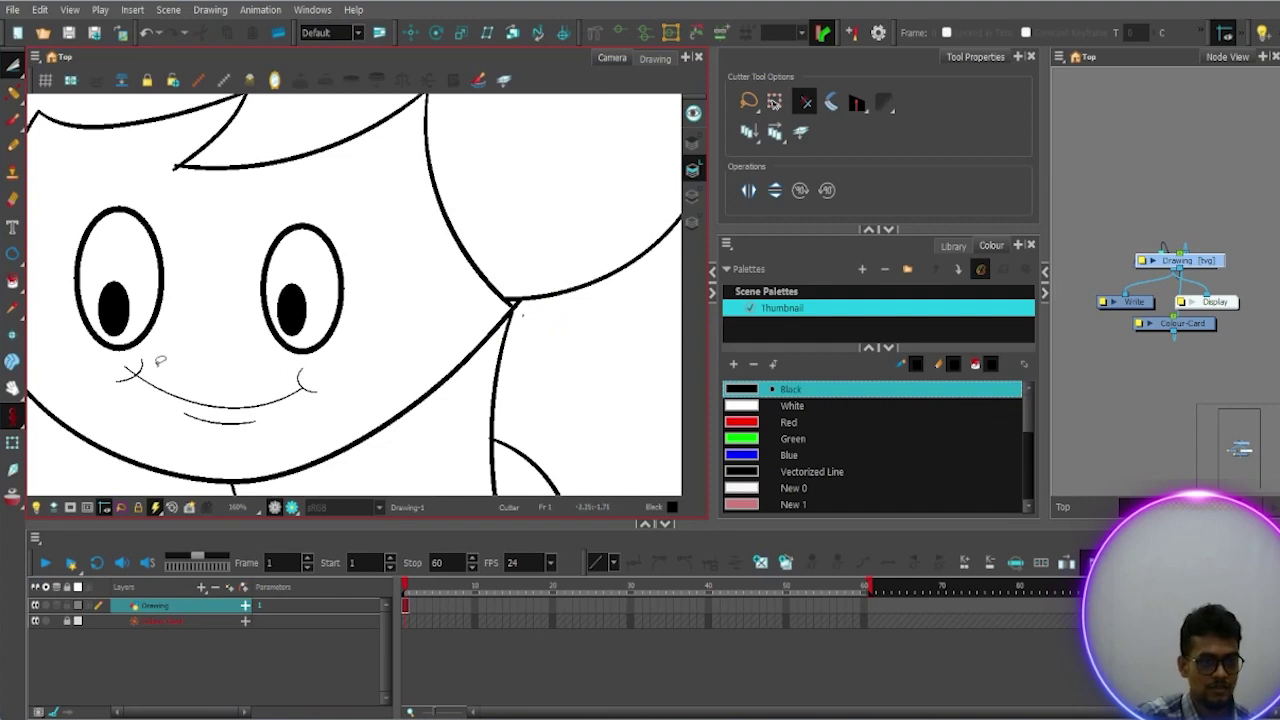
scroll(138, 365, "down", 3)
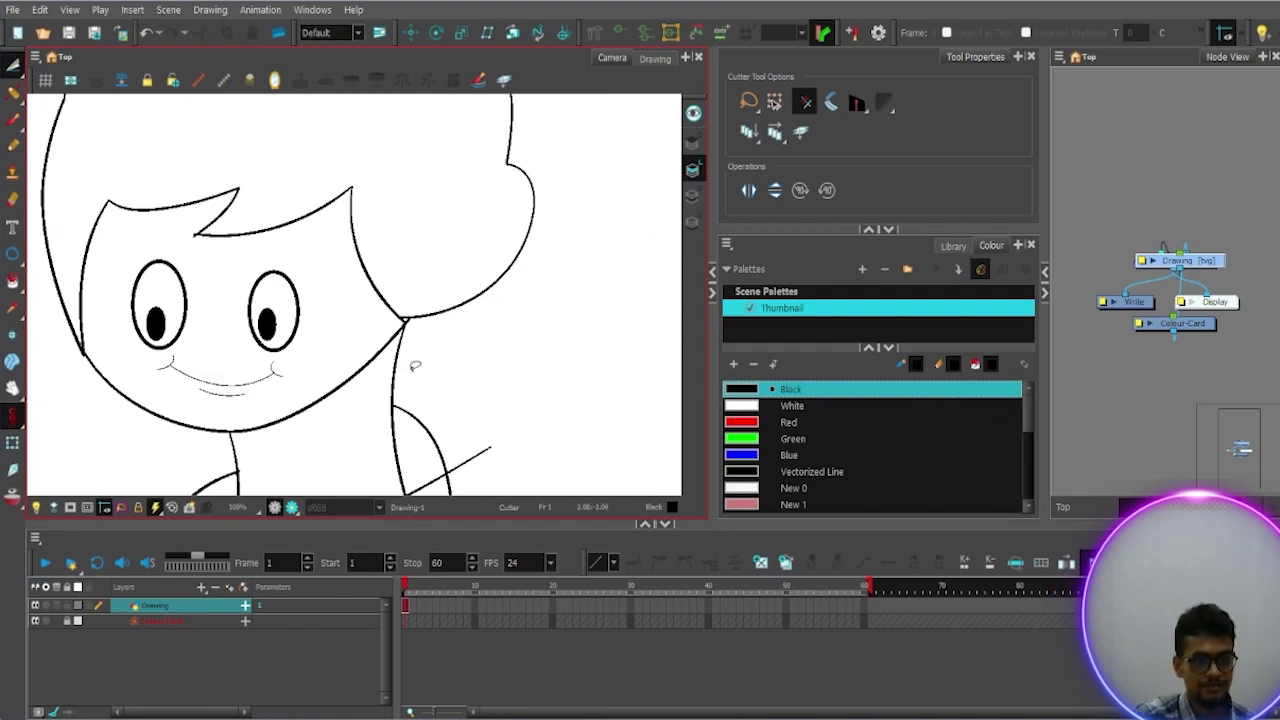
Step: Trim the overshooting ends of the neckline and the neck lines on both sides of the collar
left_click_drag(459, 370, 449, 323)
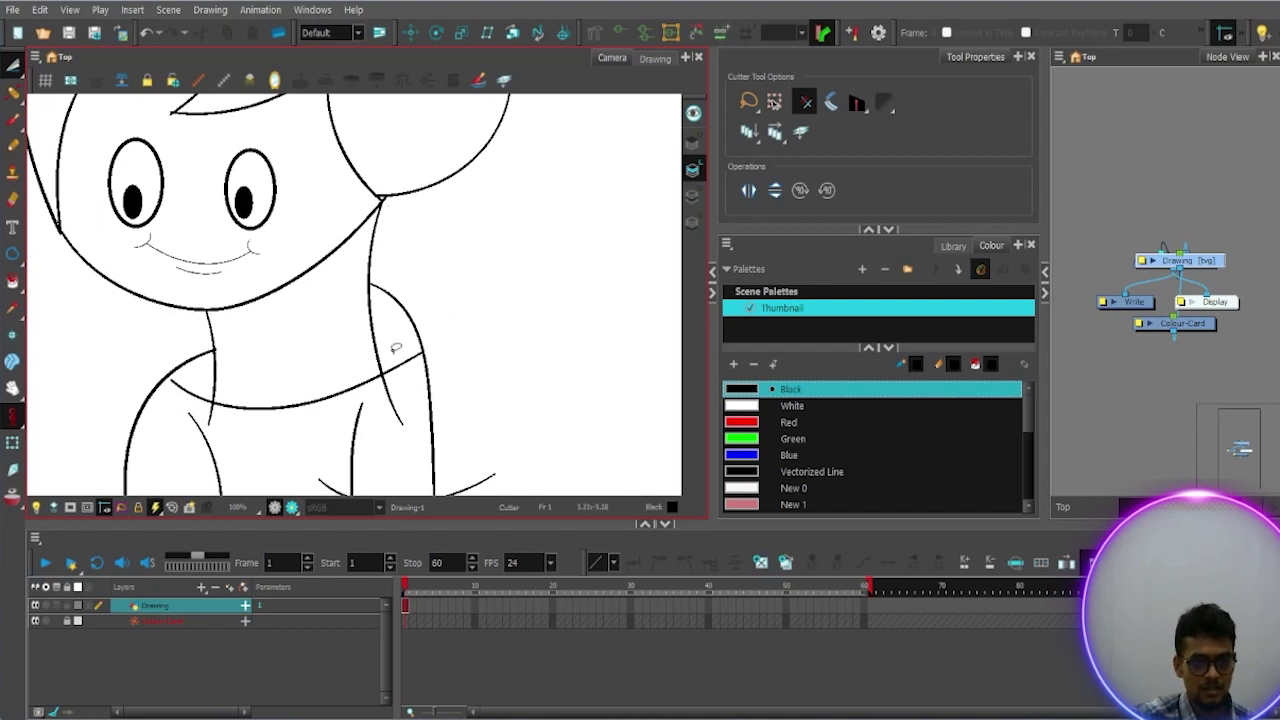
left_click_drag(271, 371, 291, 313)
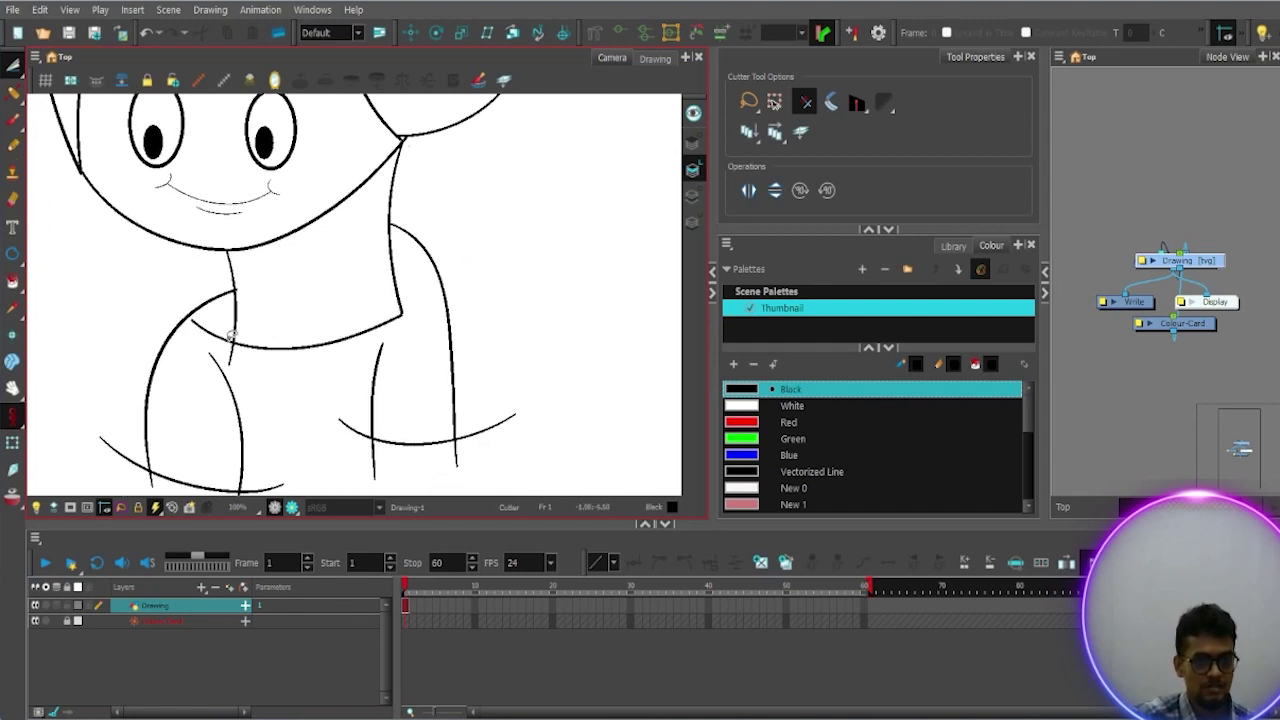
left_click(212, 327)
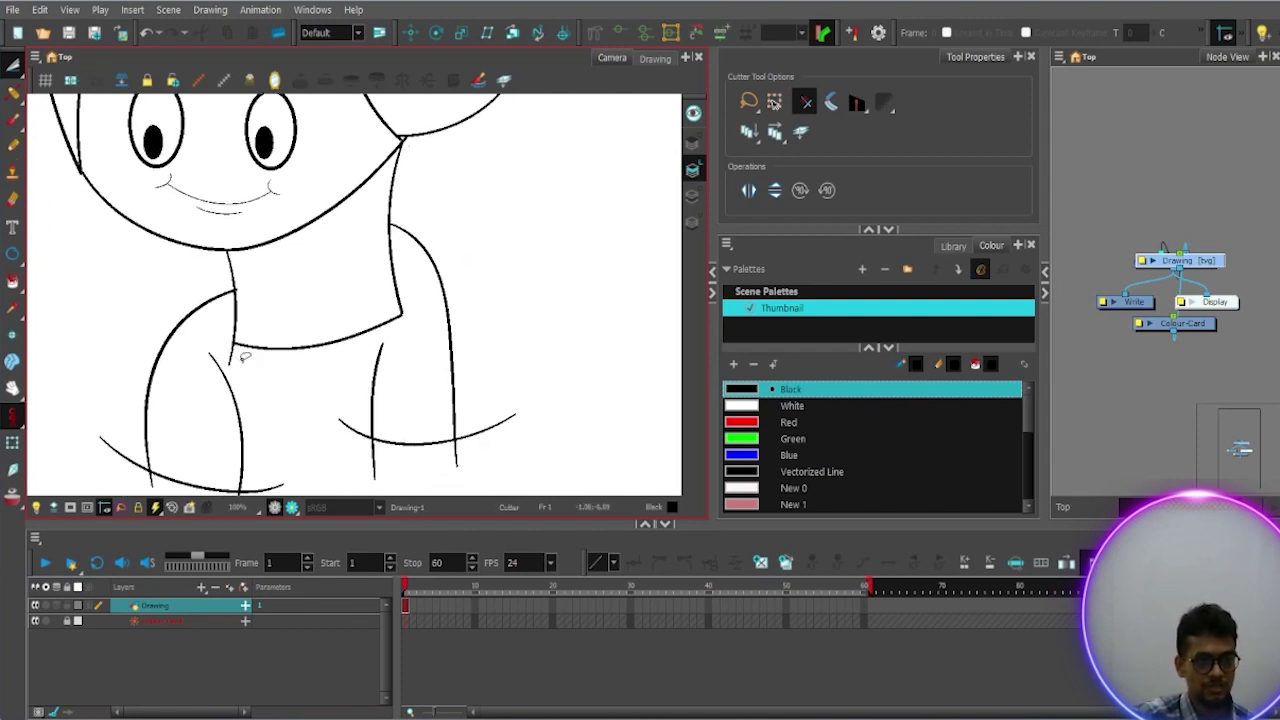
left_click(233, 355)
Step: Trim the excess hem and side line ends on the character's right-hand sleeve to leave a closed sleeve bottom
left_click_drag(285, 394, 286, 350)
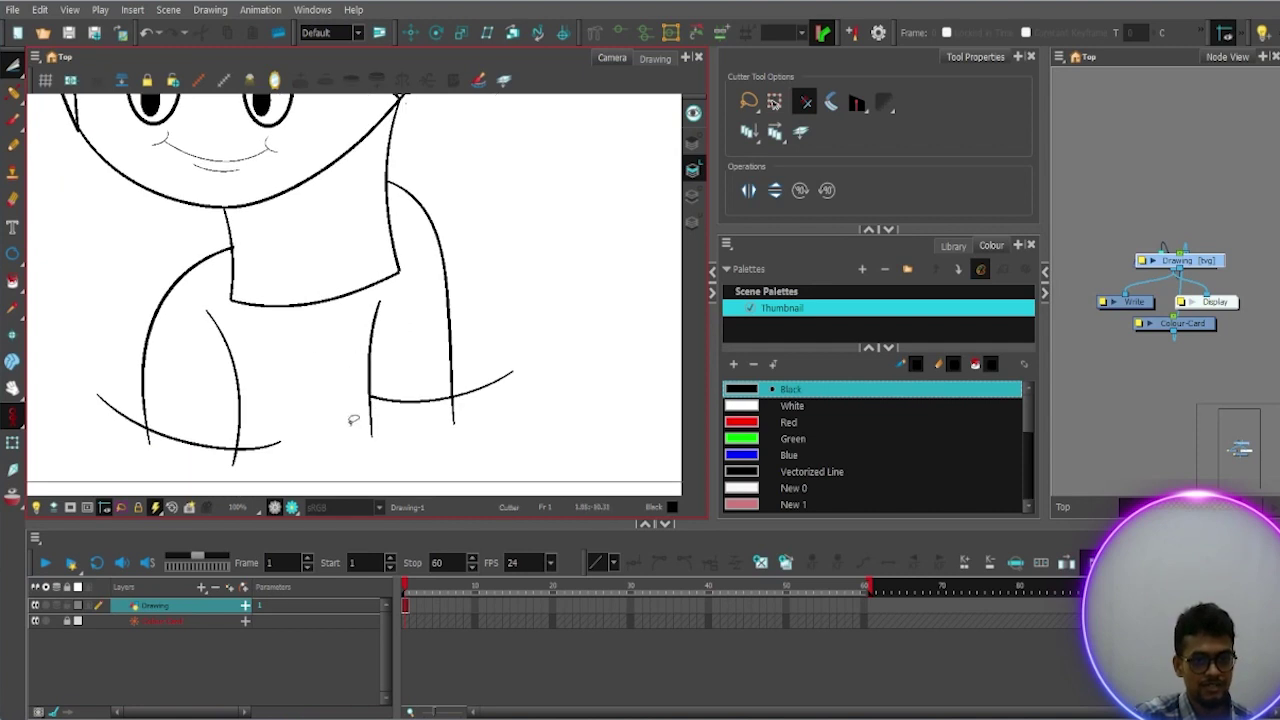
left_click_drag(347, 428, 510, 424)
left_click(497, 382)
left_click(453, 414)
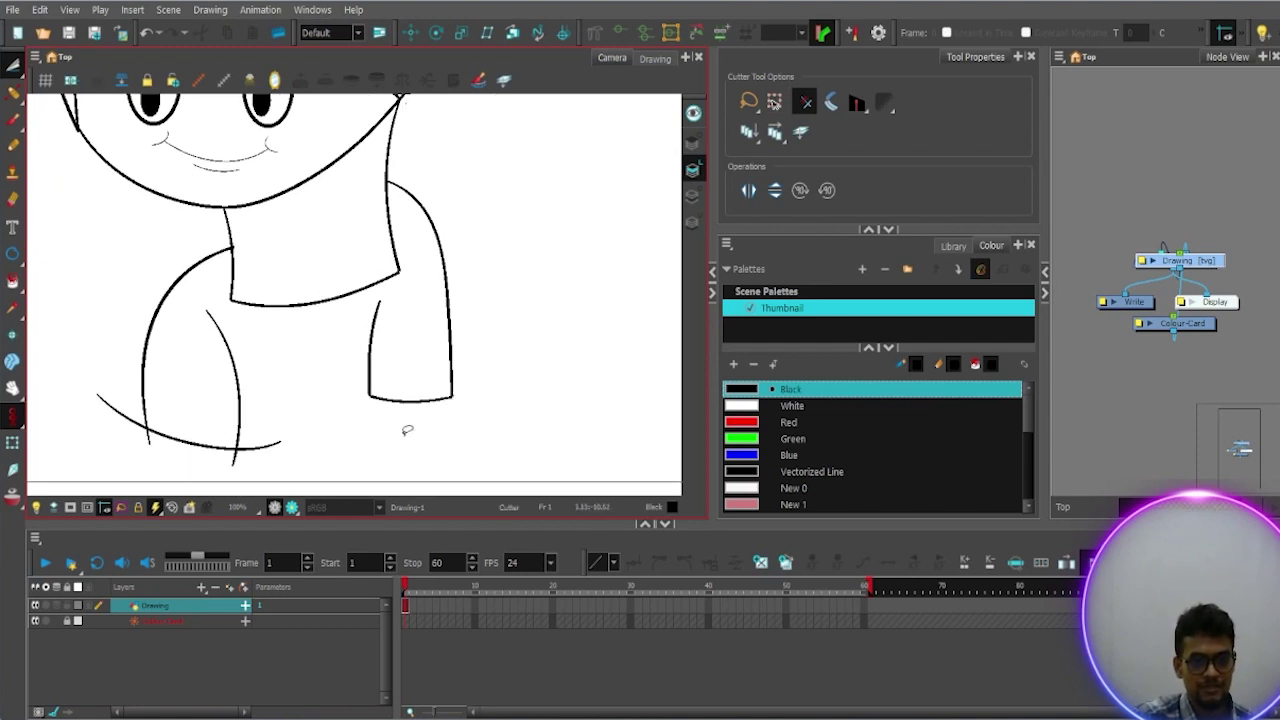
Step: Cut away the overshooting hem and side line ends on the left-hand sleeve, including the small leftover piece at its outer corner
left_click_drag(313, 420, 309, 349)
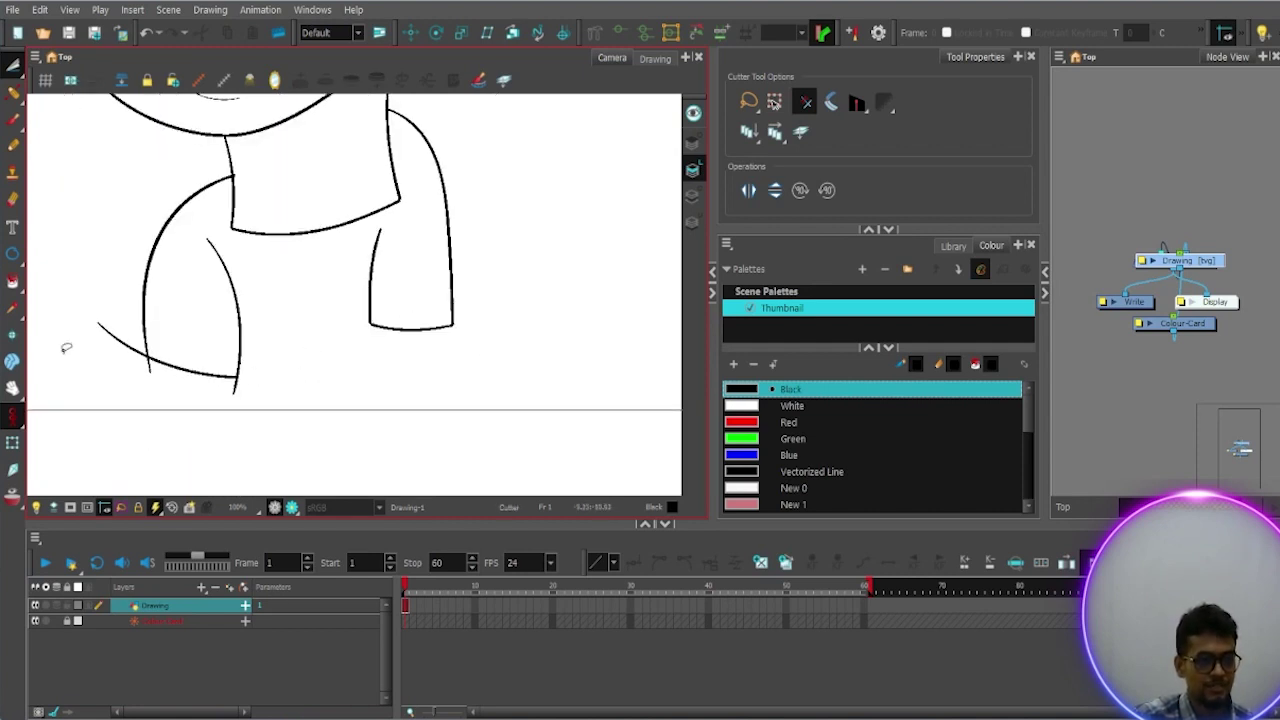
left_click(108, 330)
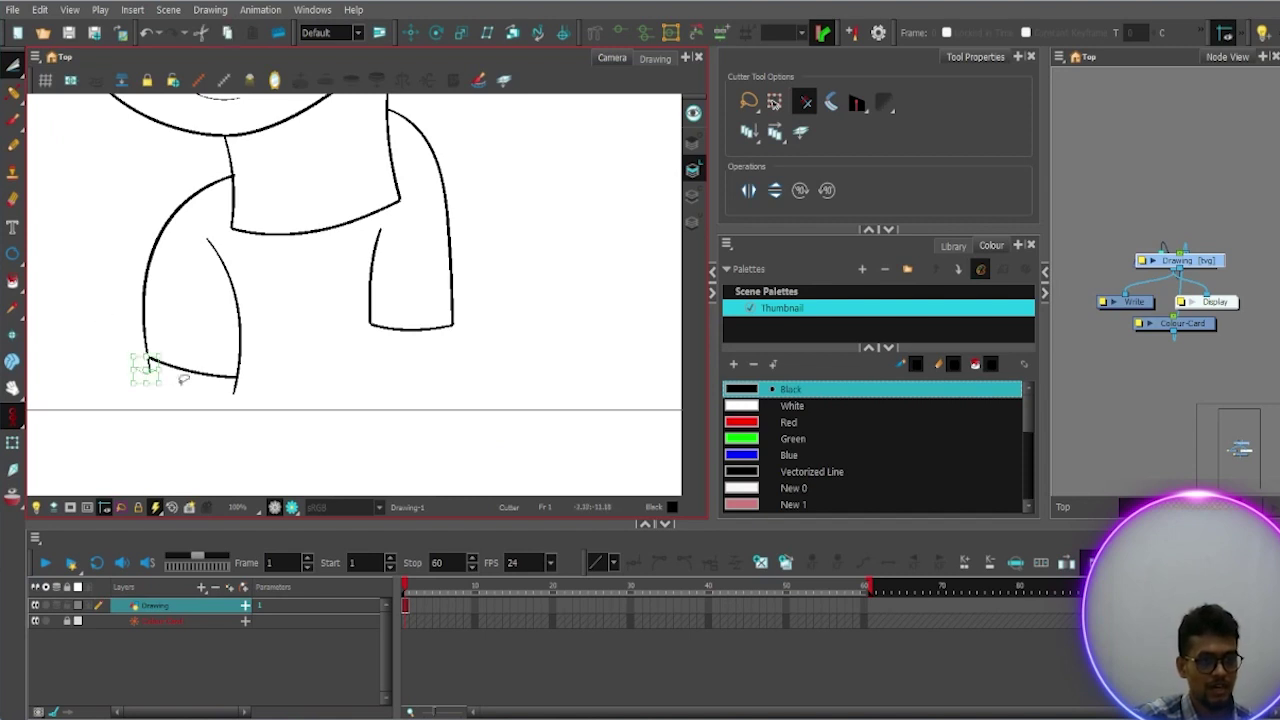
mouse_move(207, 381)
left_mouse_down()
mouse_move(264, 388)
mouse_move(163, 375)
mouse_move(118, 345)
left_mouse_up()
left_click(173, 387)
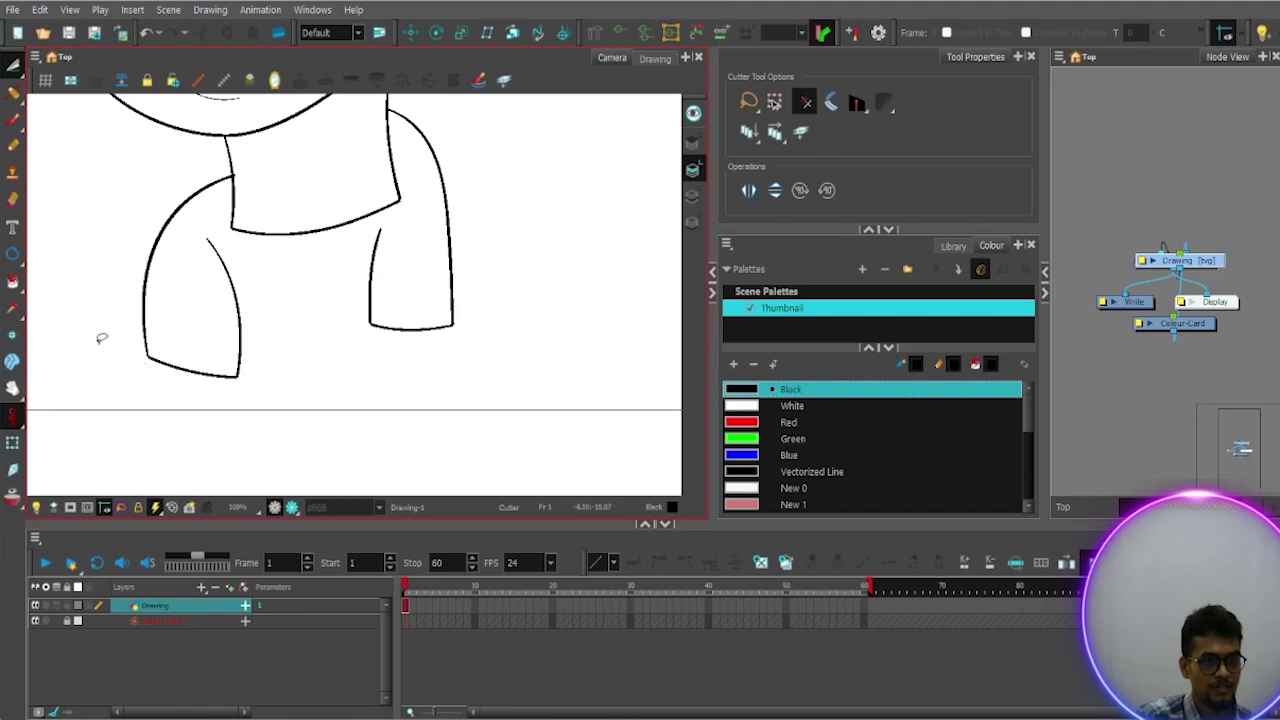
Step: Look over the whole character drawing to check the trimmed outlines
scroll(268, 353, "down", 4)
scroll(348, 342, "up", 2)
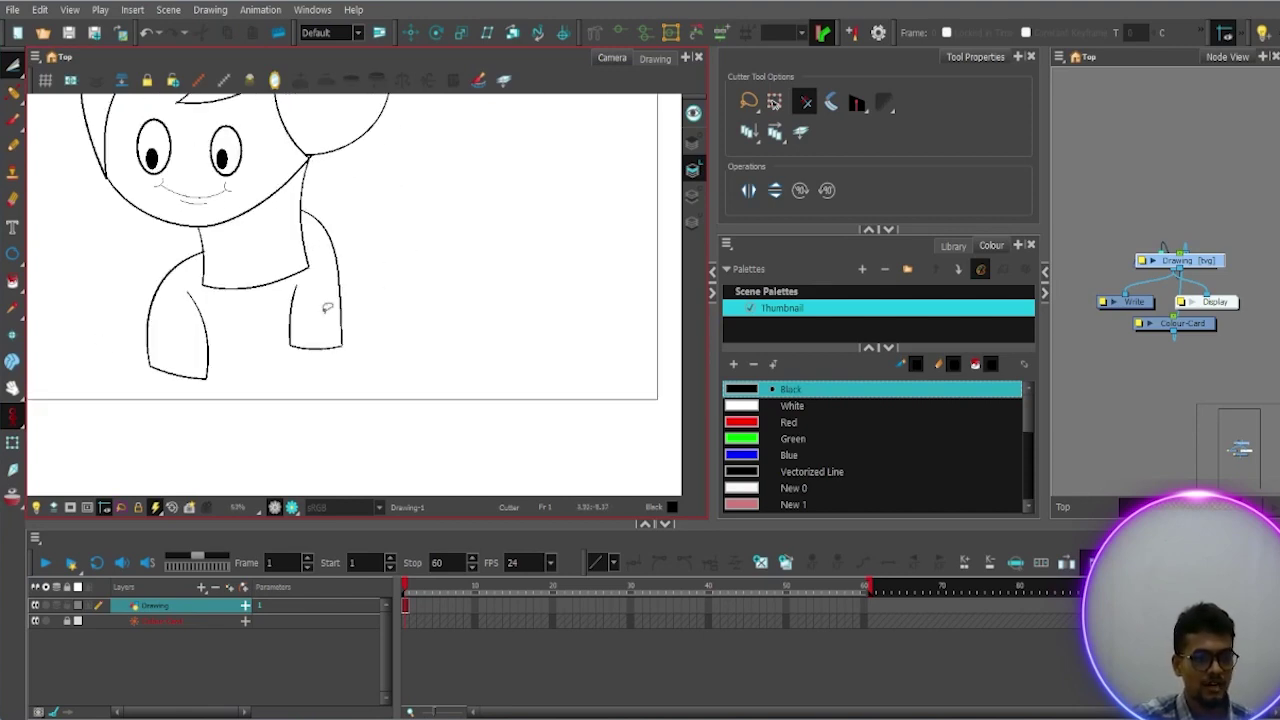
left_click_drag(293, 295, 405, 400)
scroll(393, 356, "down", 1)
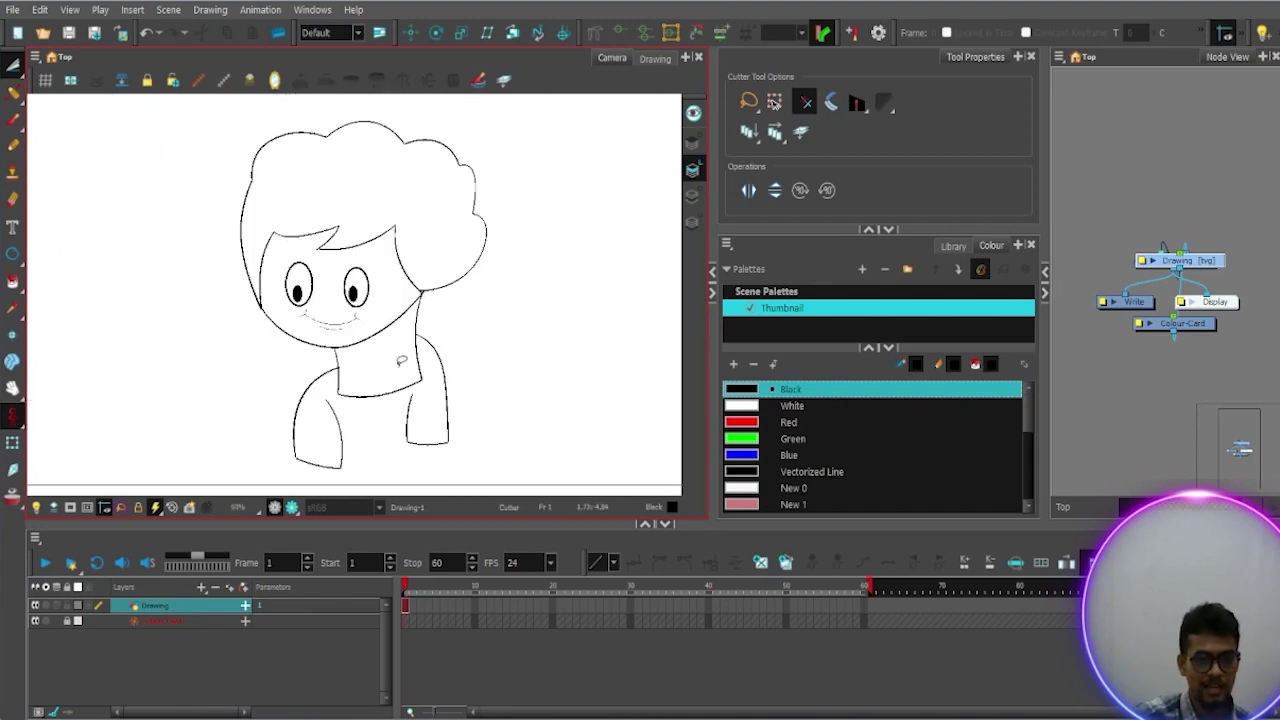
scroll(436, 350, "up", 1)
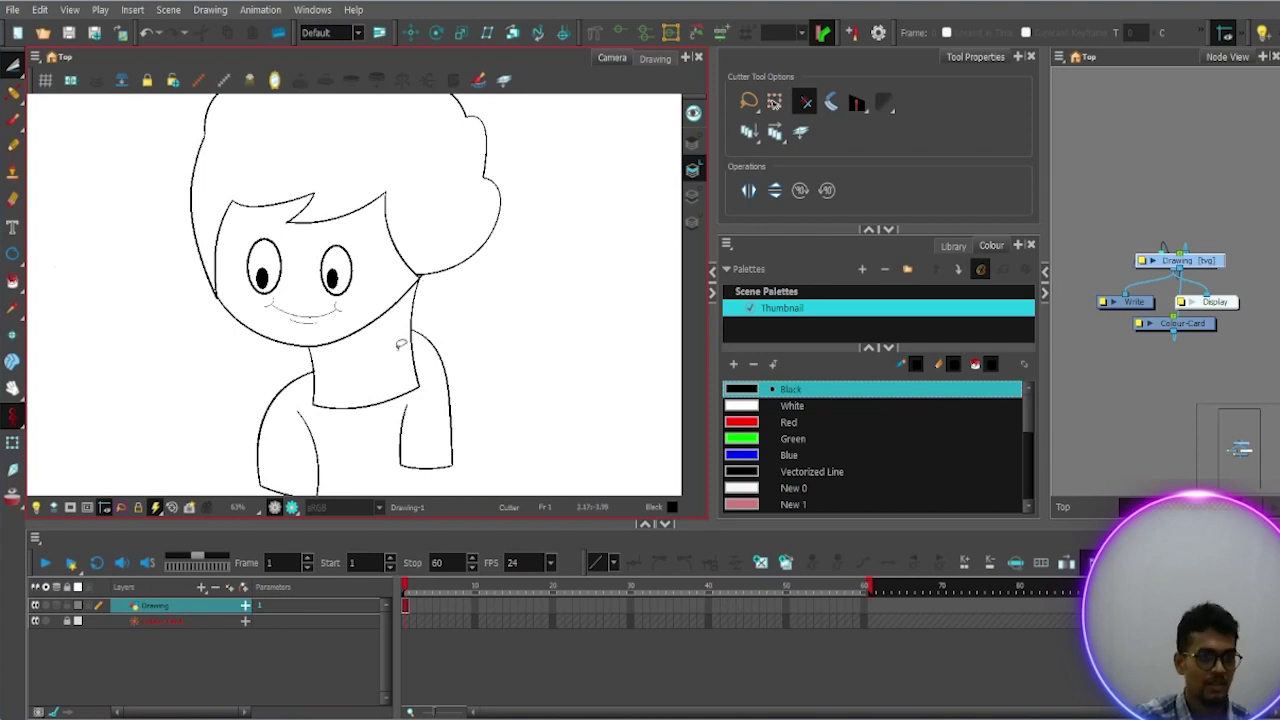
scroll(400, 344, "down", 1)
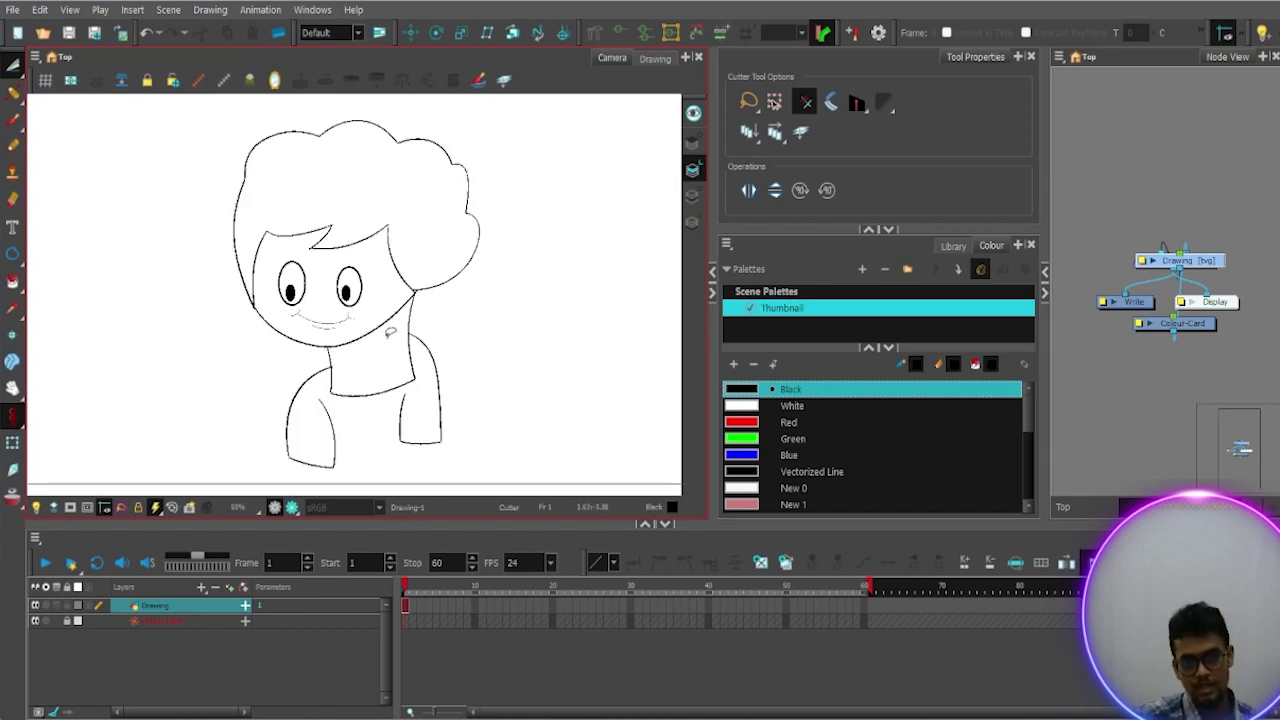
scroll(390, 333, "up", 1)
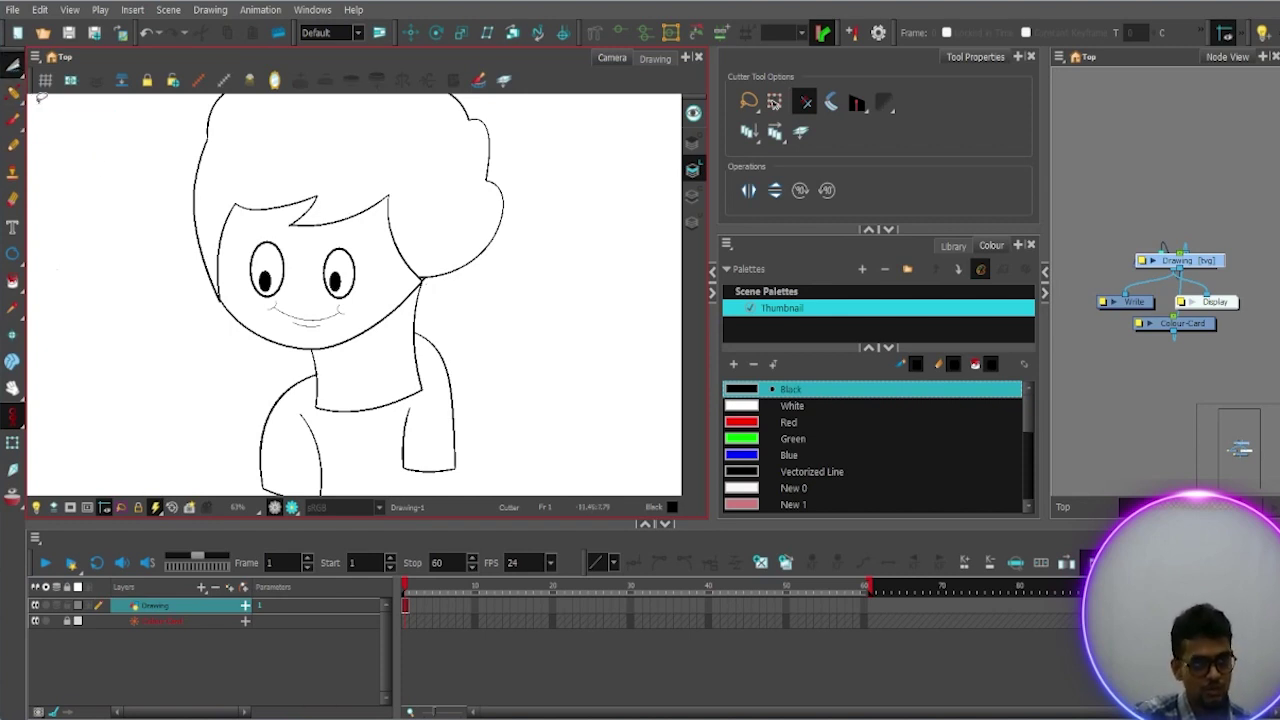
Step: Activate the Brush tool and look through the Contour Editor tool group, leaving a small brush dot beside the head
left_click(13, 118)
left_click(13, 90)
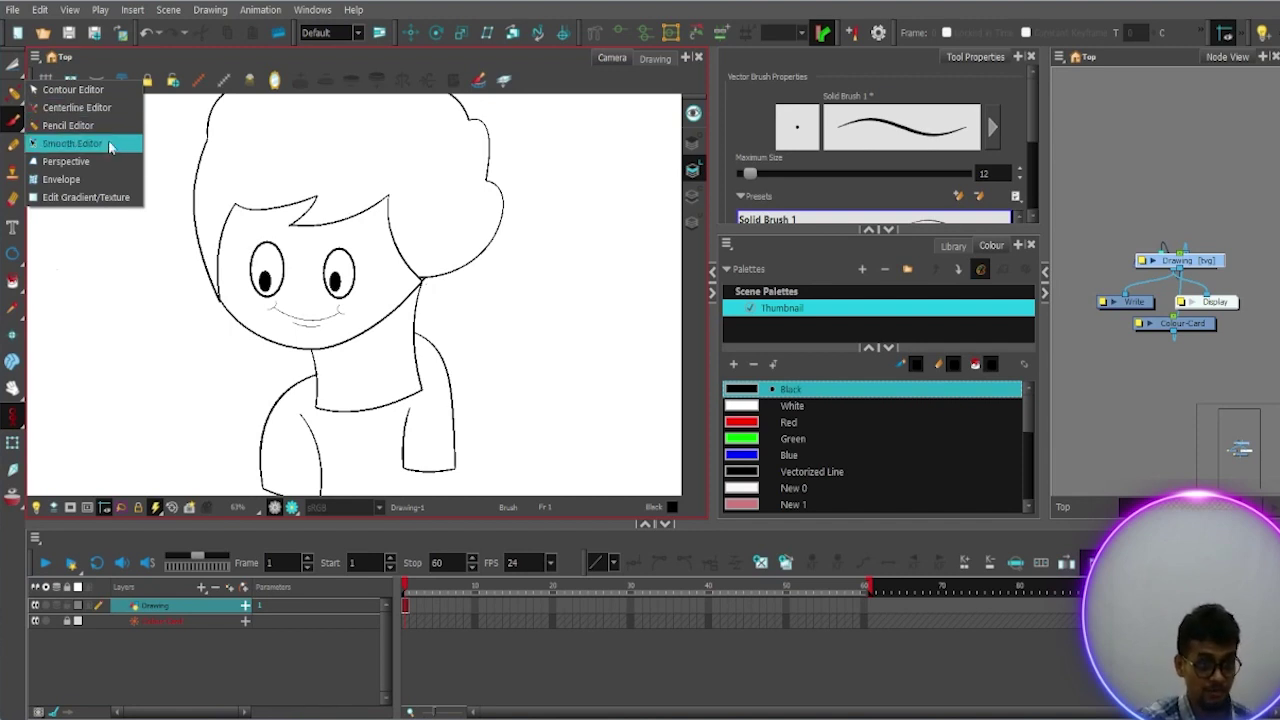
left_click(166, 263)
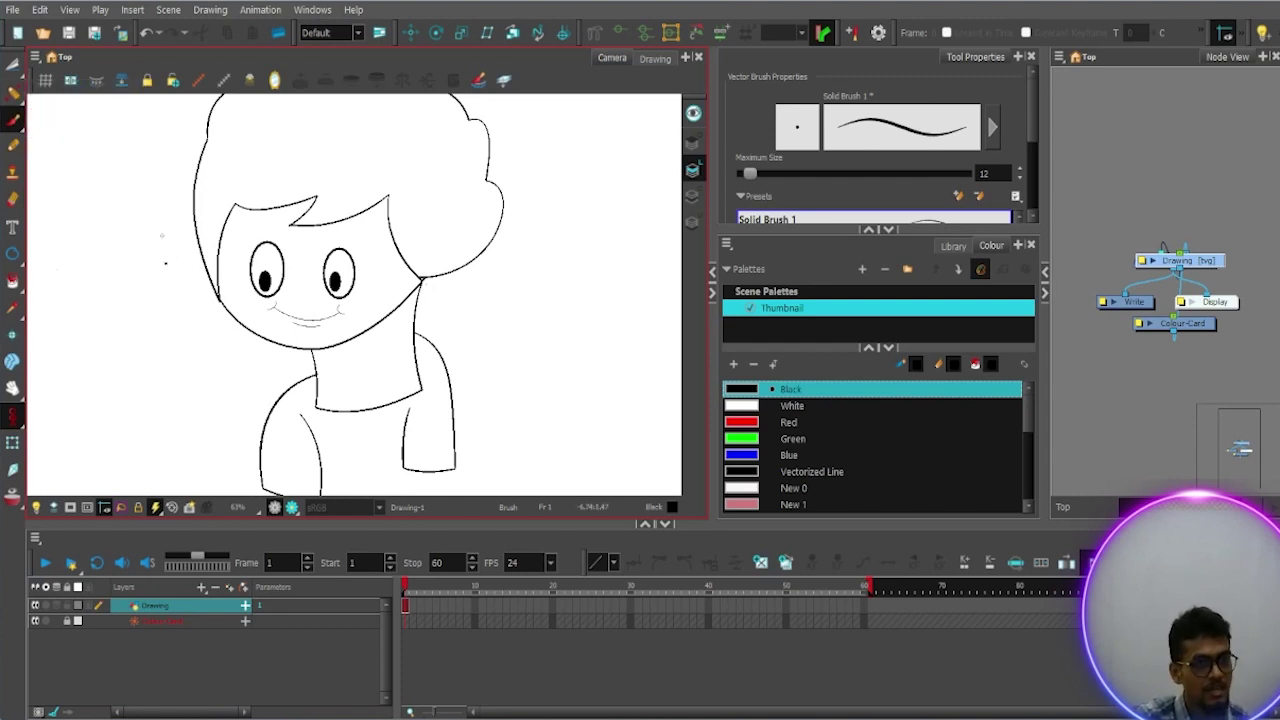
scroll(161, 234, "up", 1)
scroll(161, 234, "down", 2)
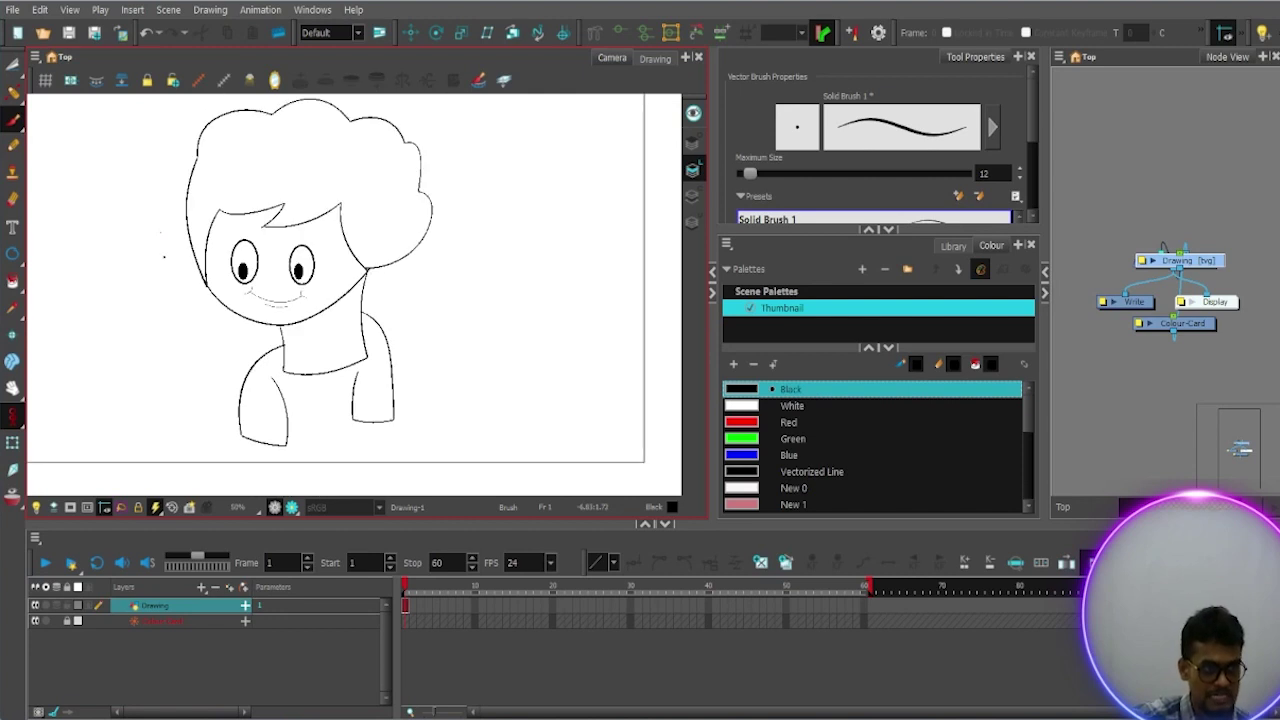
scroll(161, 234, "up", 1)
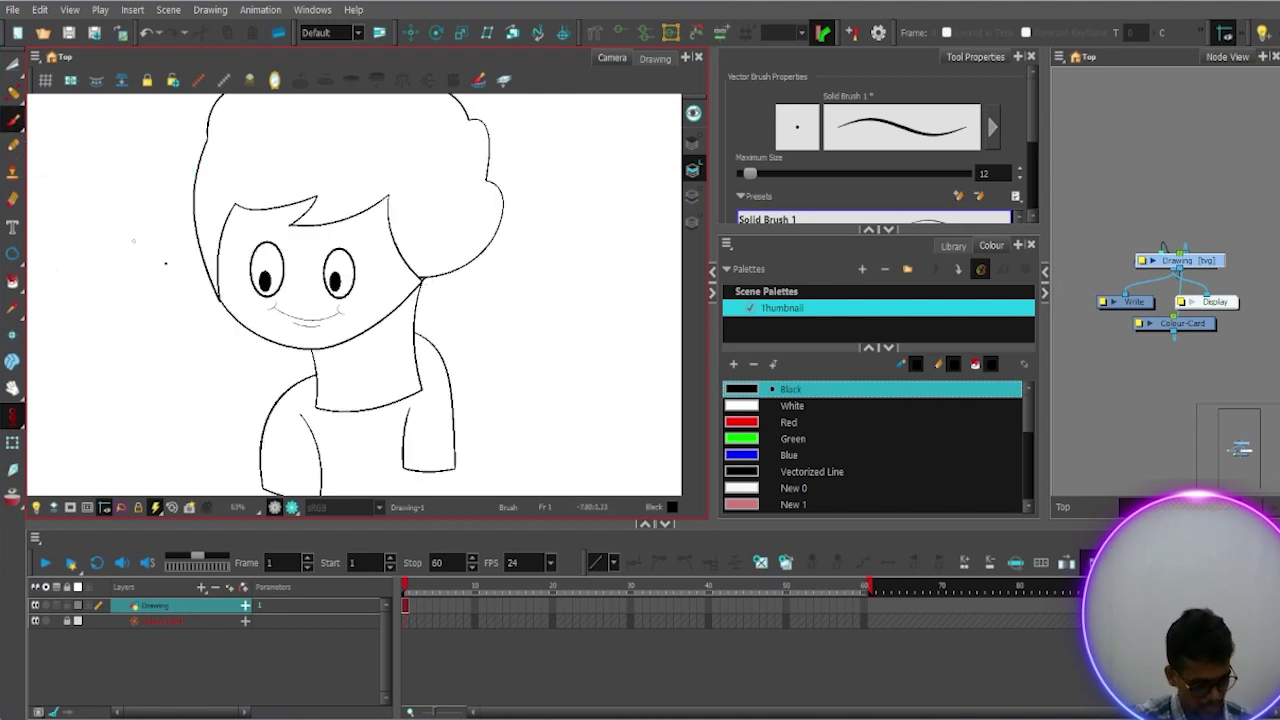
Step: Switch to the Pencil tool and back to the Brush, and paint two upright strokes crossed by a curved one beside the face
left_click(12, 145)
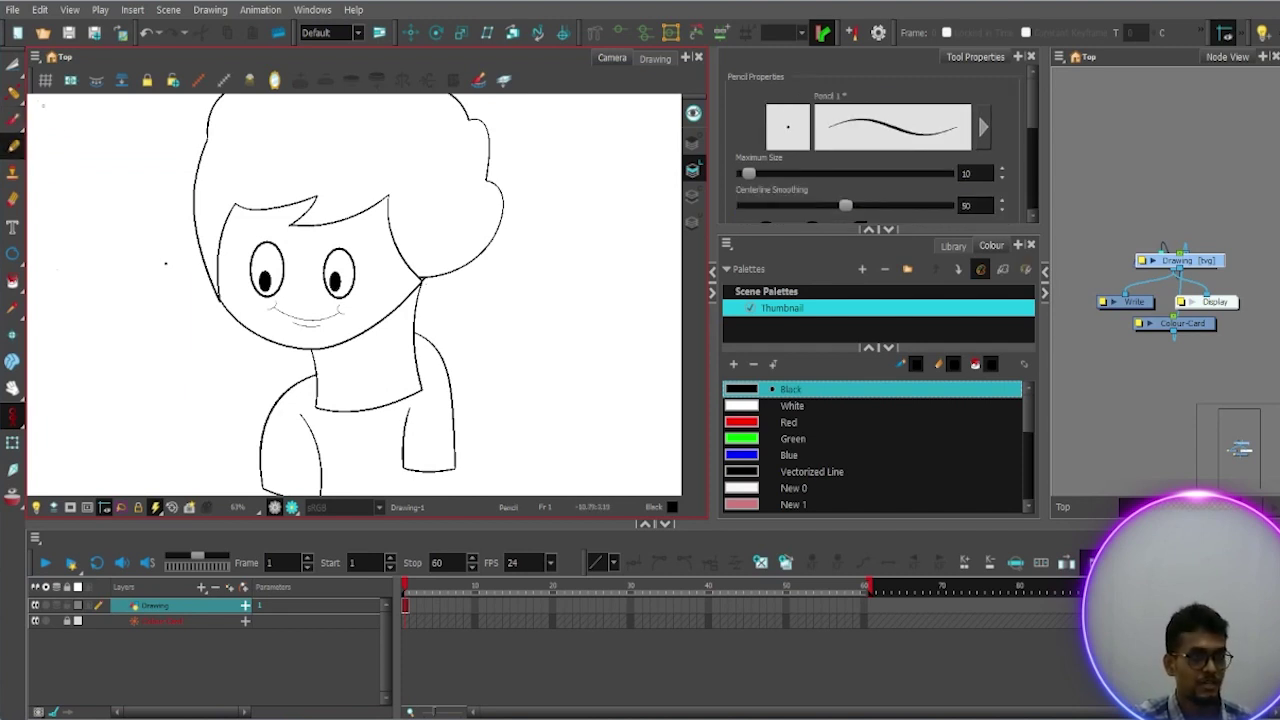
left_click(12, 118)
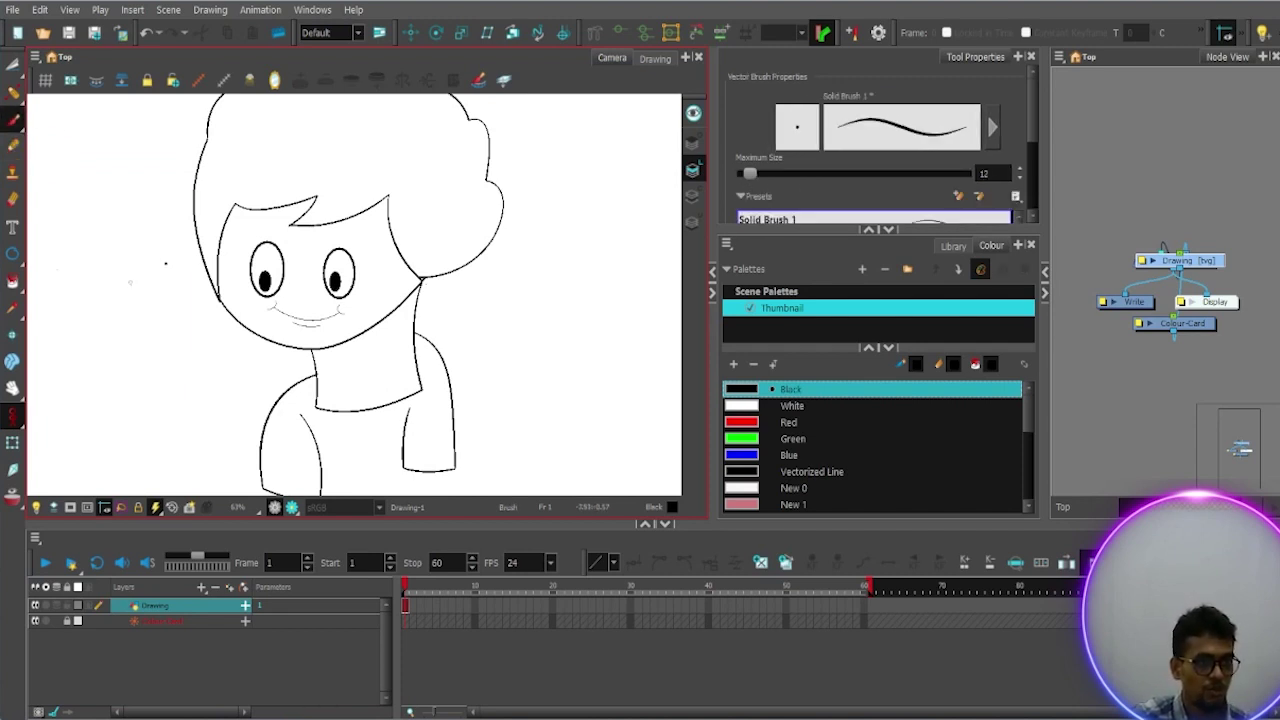
scroll(129, 283, "up", 3)
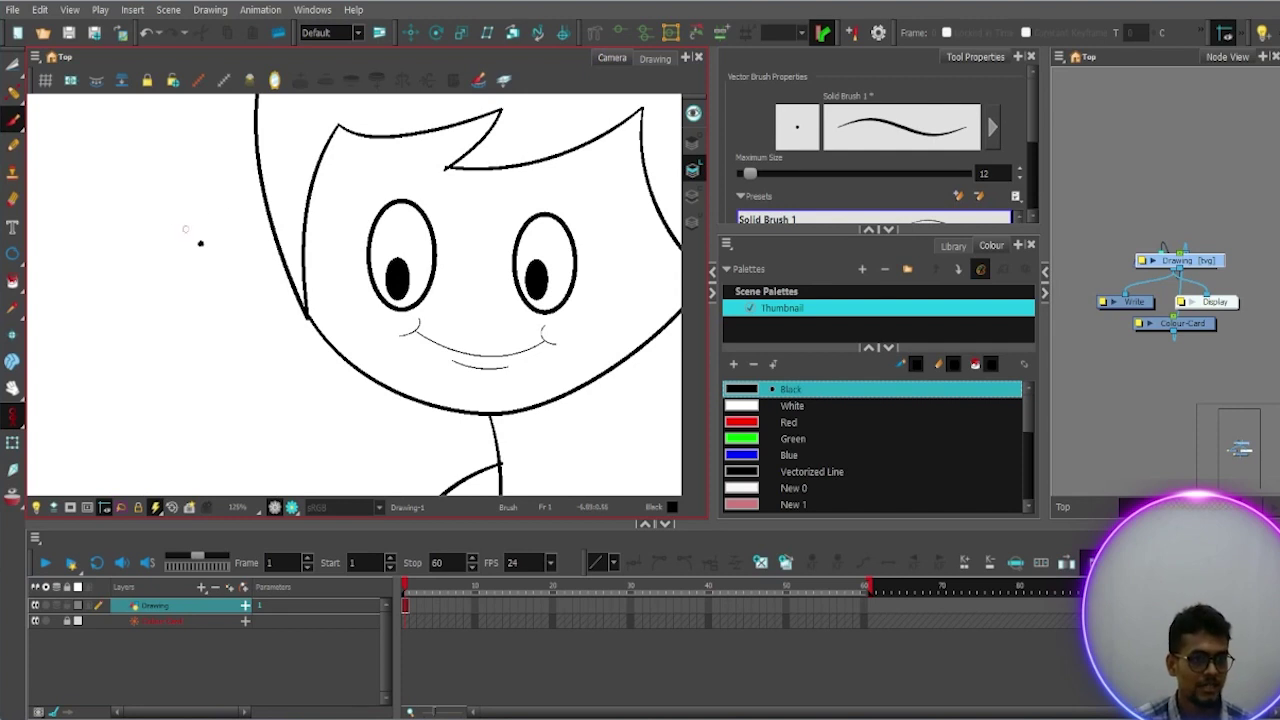
left_click_drag(149, 181, 134, 370)
mouse_move(193, 165)
left_mouse_down()
mouse_move(200, 242)
mouse_move(170, 352)
left_mouse_up()
left_click_drag(76, 253, 245, 266)
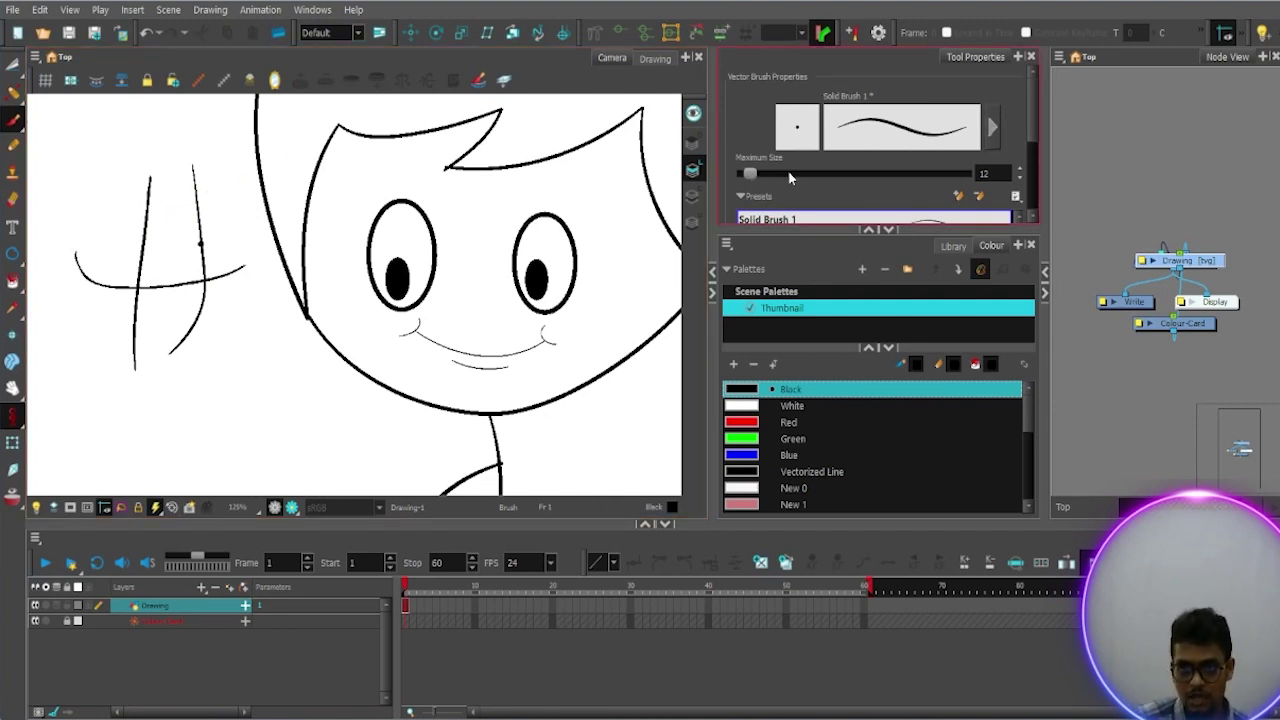
Step: Set the brush's maximum size to 11.6, and step through the brush presets to end on Solid Brush 4
mouse_move(753, 175)
left_mouse_down()
mouse_move(798, 176)
mouse_move(751, 175)
left_mouse_up()
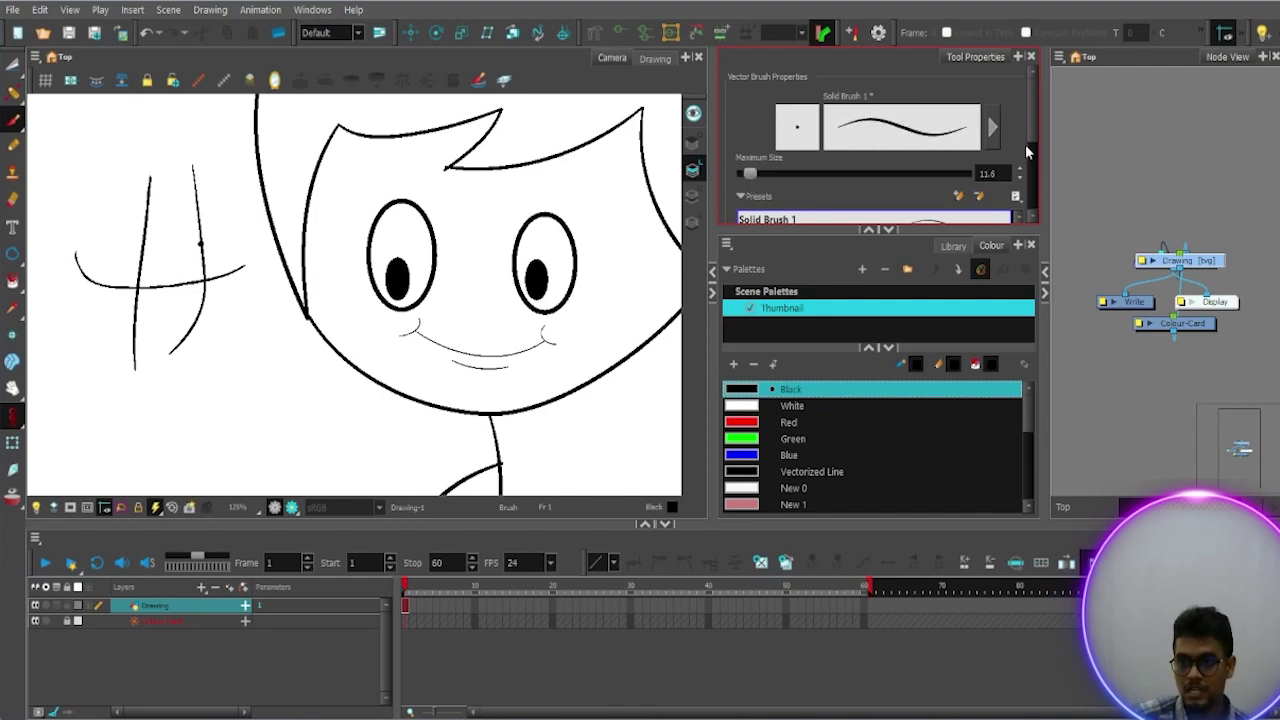
scroll(1031, 133, "down", 2)
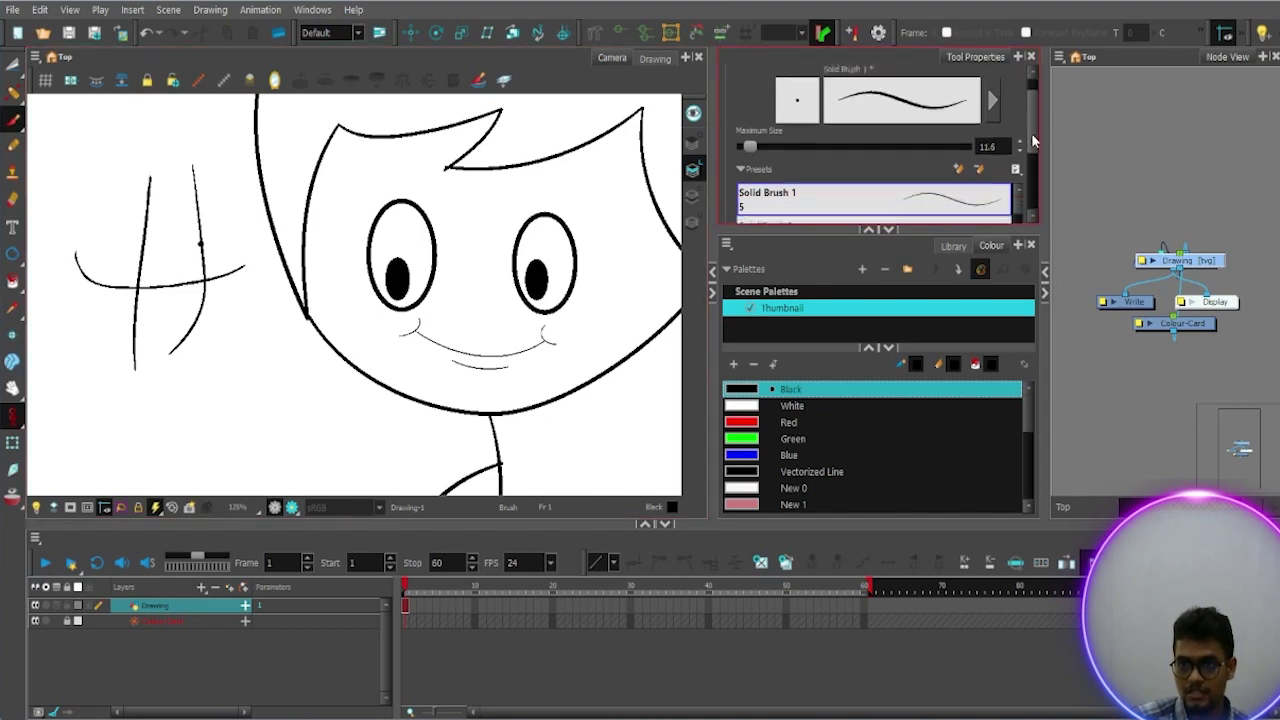
scroll(1032, 145, "down", 5)
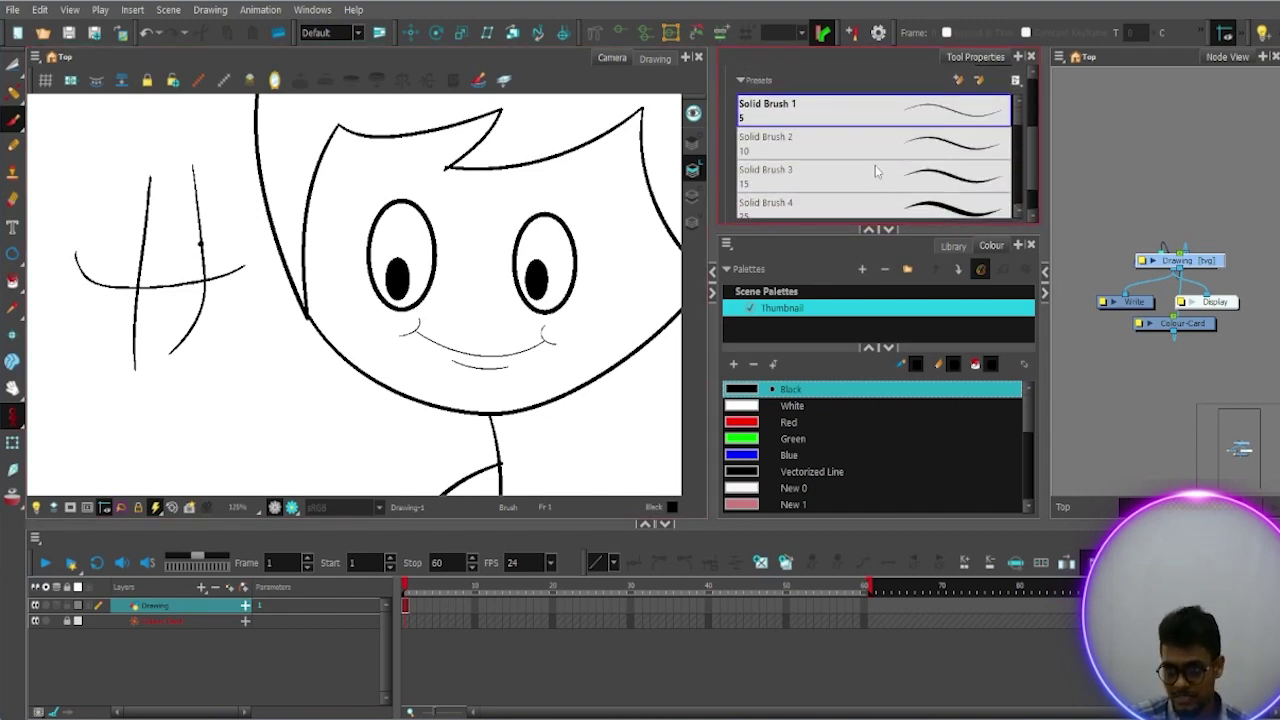
left_click(814, 142)
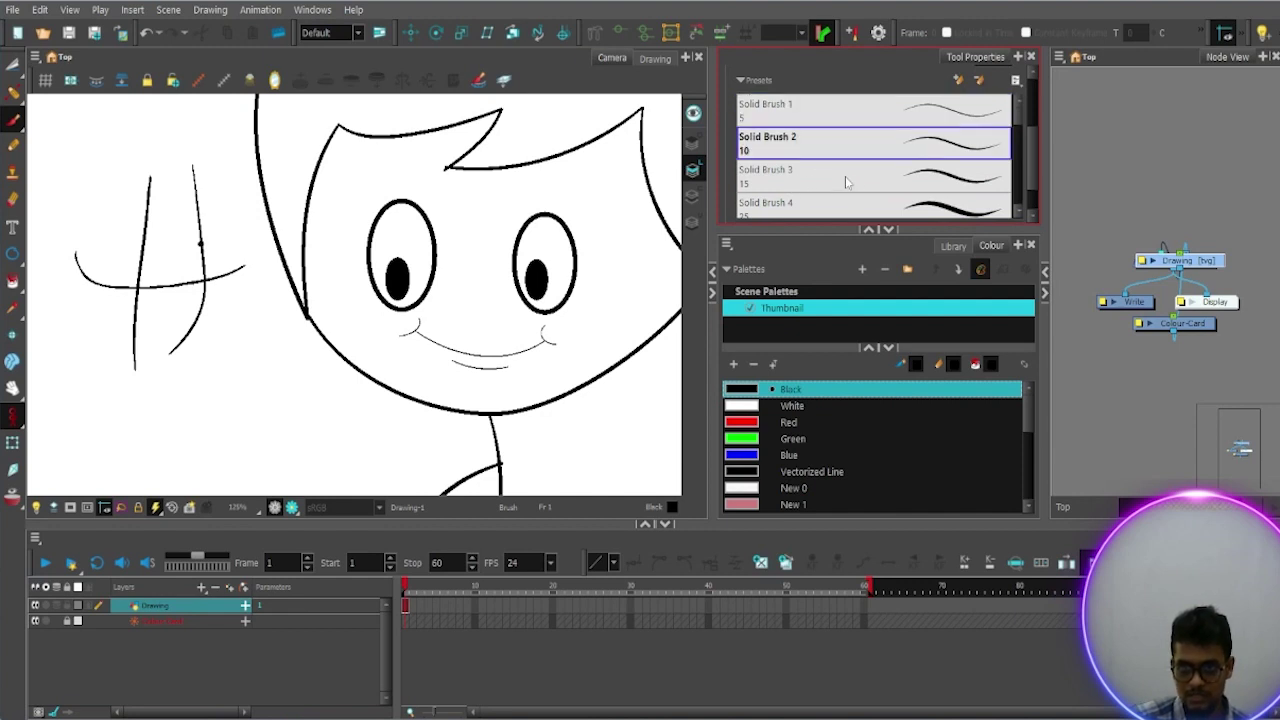
left_click(845, 176)
left_click(808, 203)
scroll(1031, 185, "down", 3)
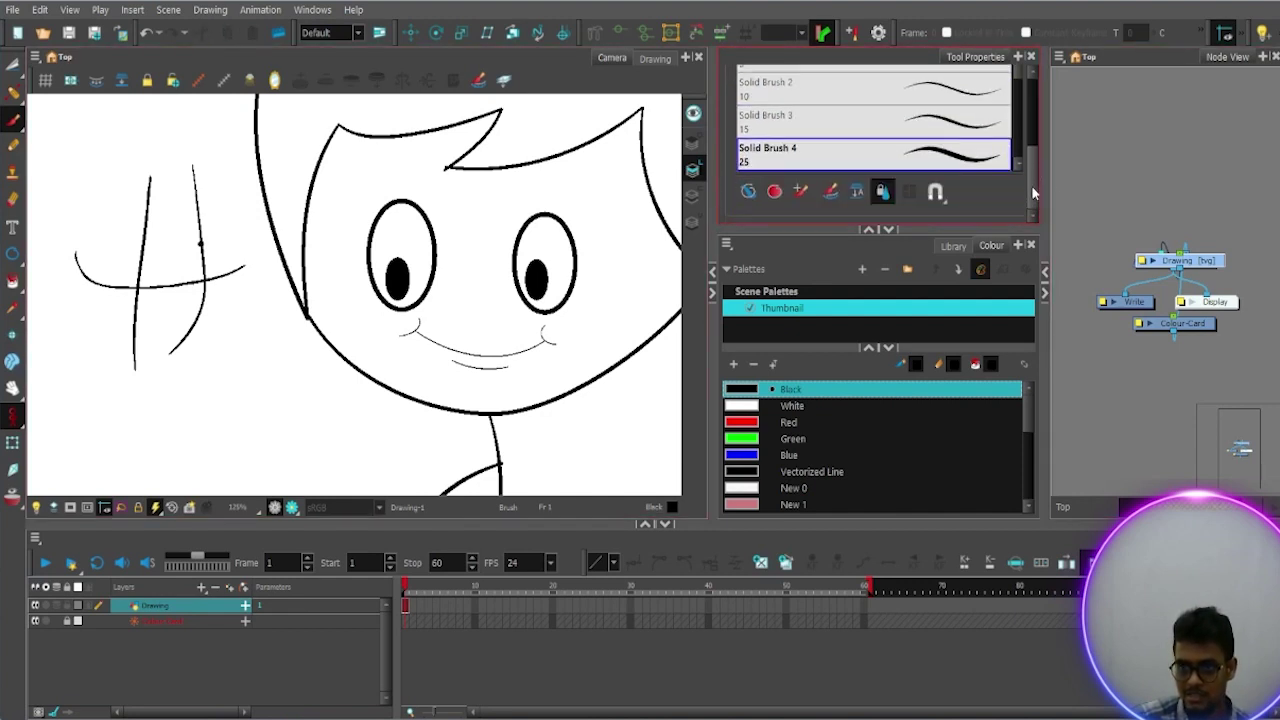
mouse_move(1030, 179)
left_mouse_down()
mouse_move(1027, 140)
mouse_move(1006, 130)
left_mouse_up()
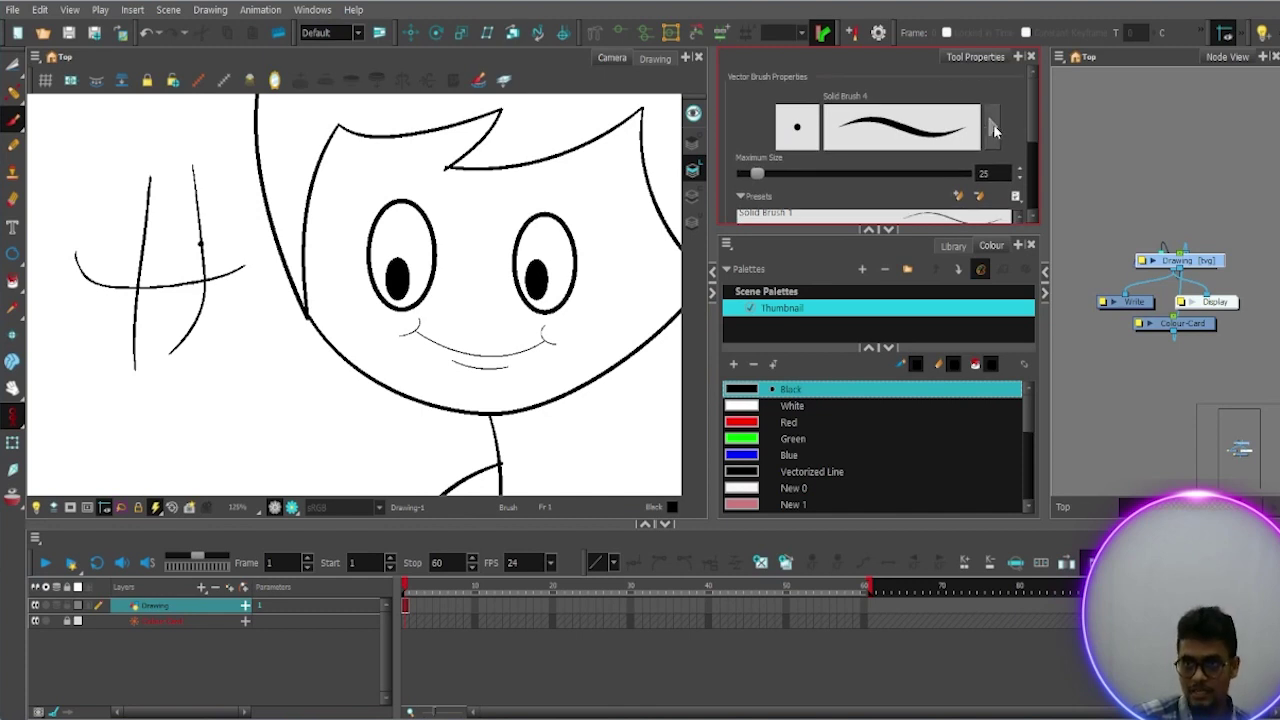
Step: Review the tip, smoothing, transparency and paper texture settings in the properties of Solid Brush 4
left_click(993, 126)
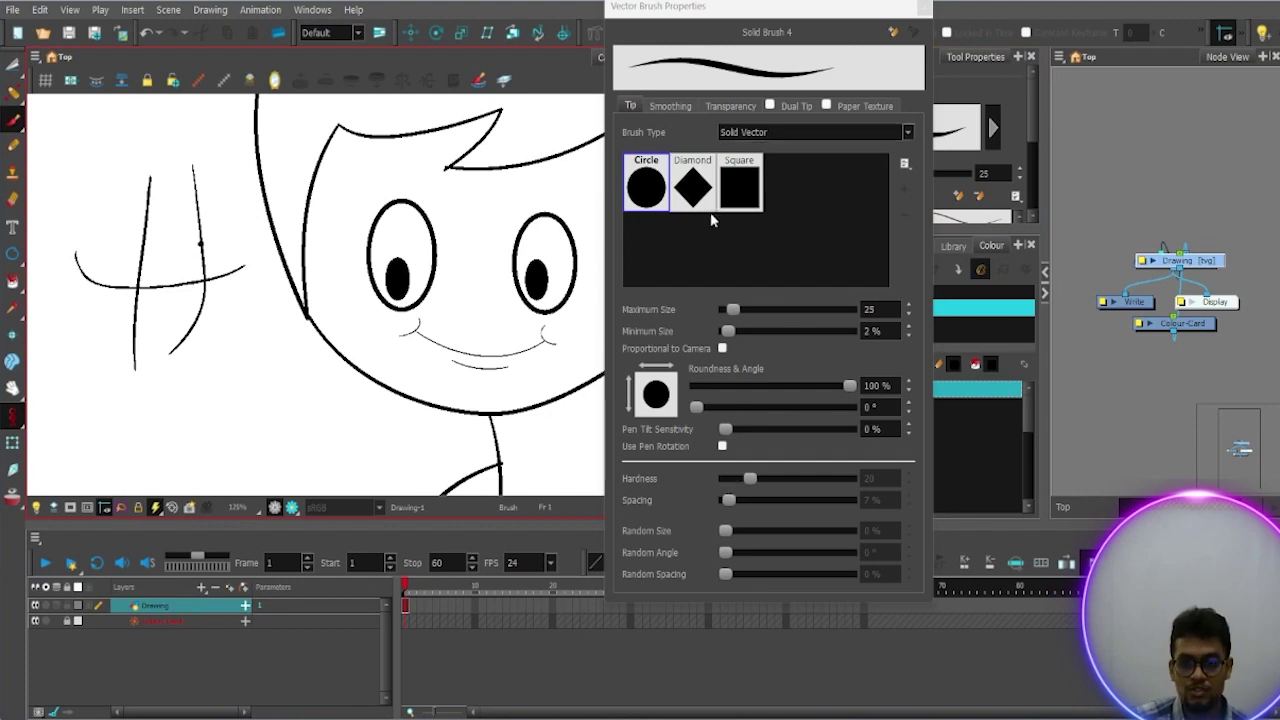
left_click(679, 110)
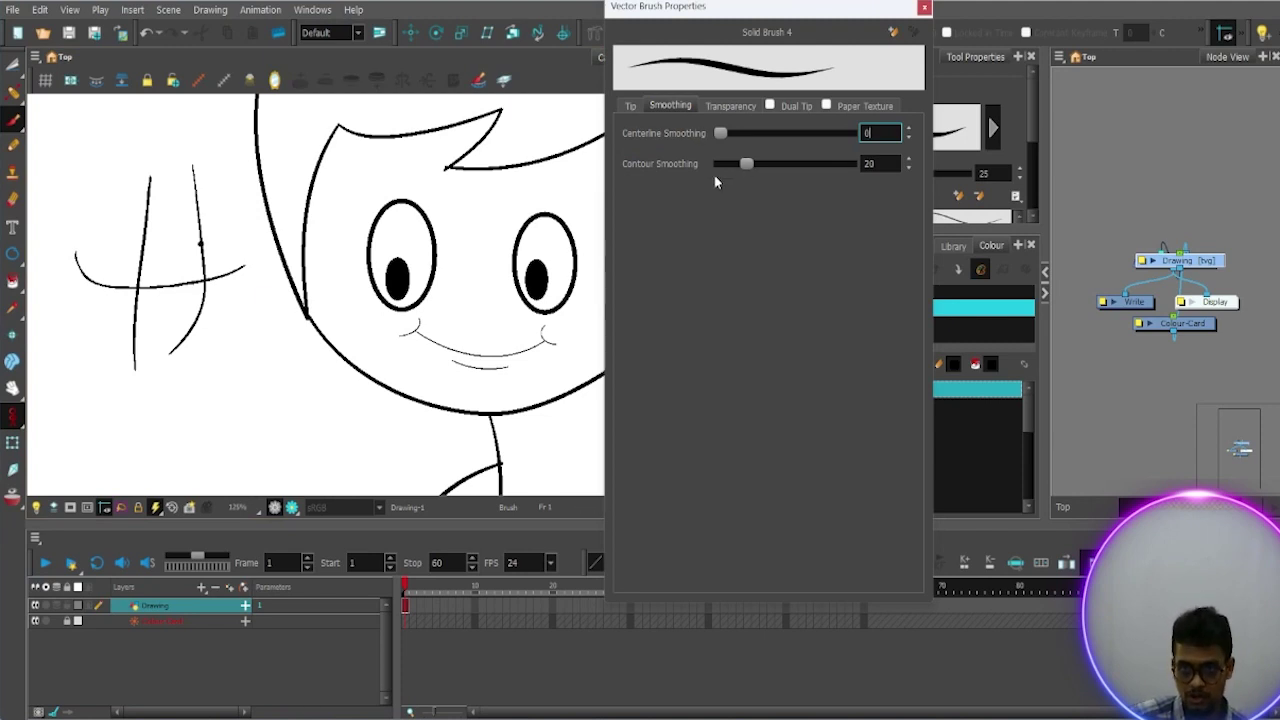
left_click(733, 106)
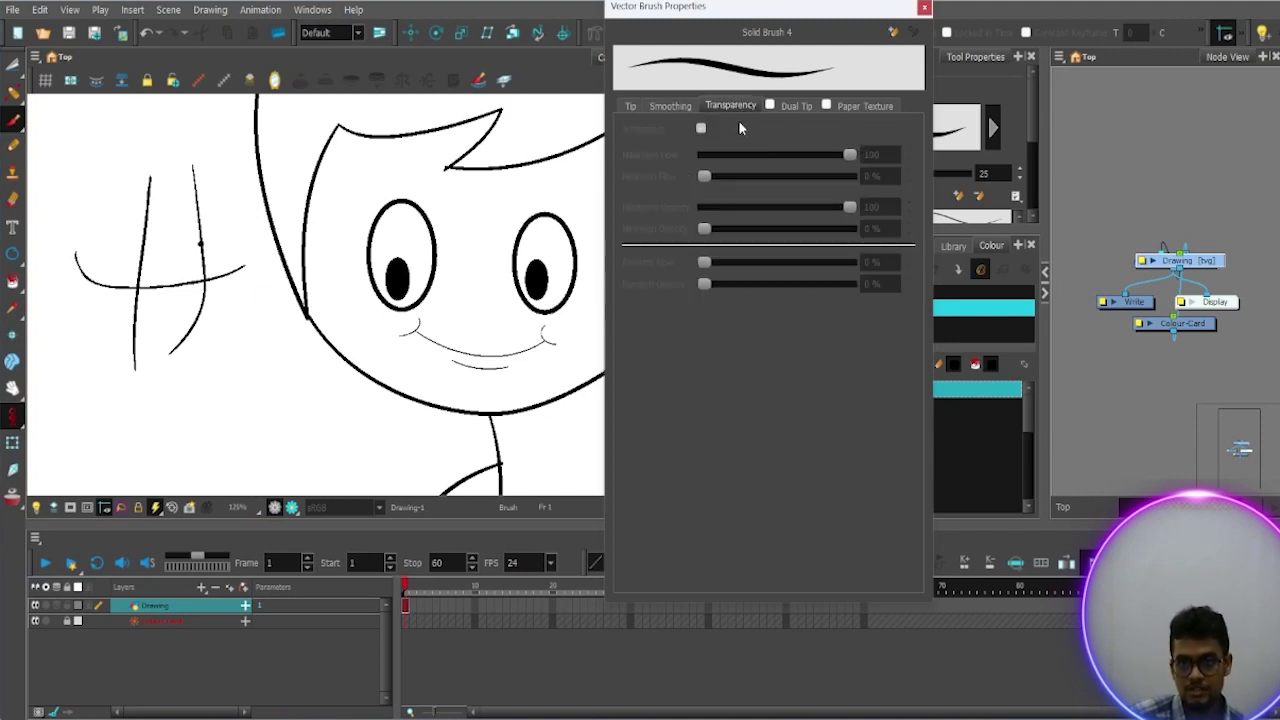
left_click(797, 106)
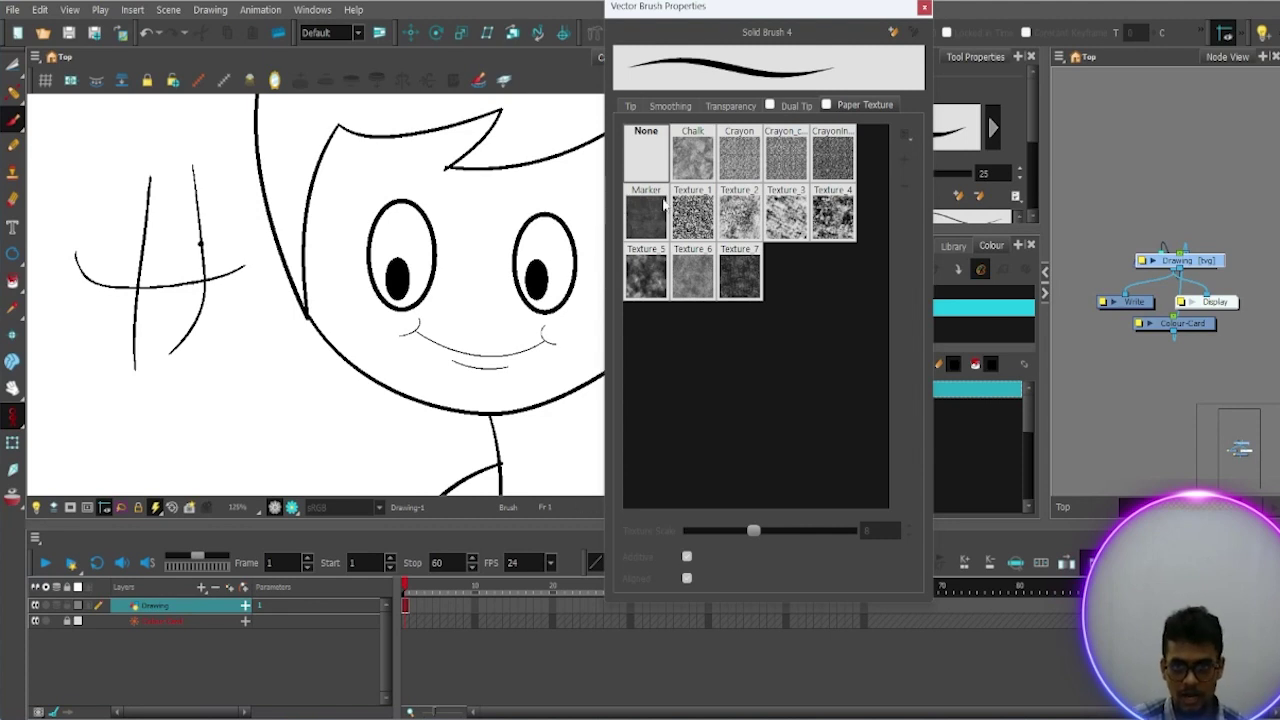
left_click(731, 106)
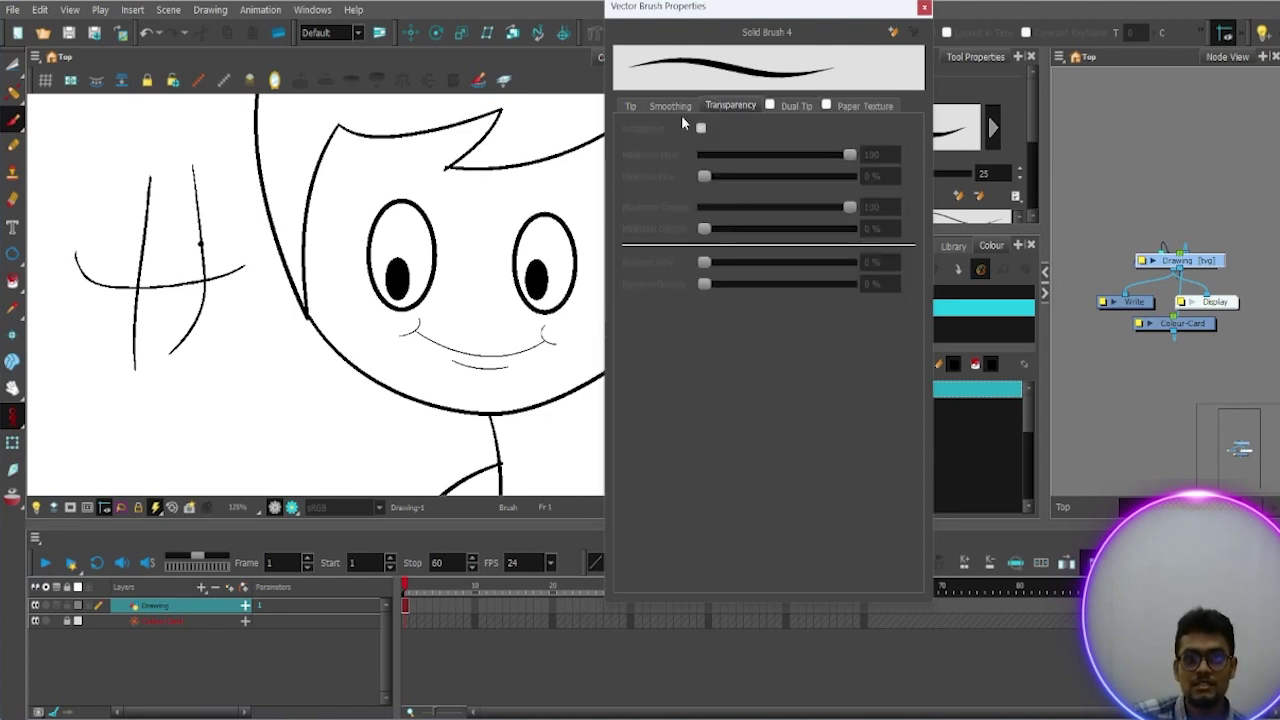
left_click(650, 107)
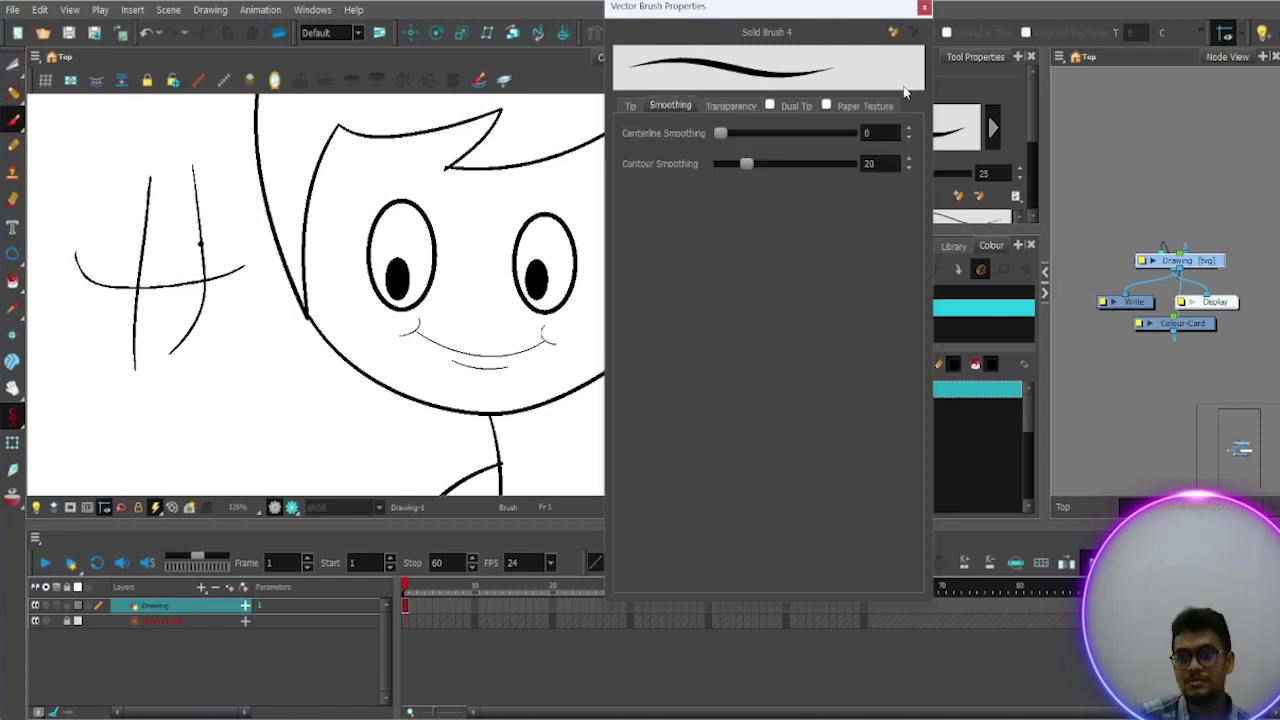
left_click(924, 7)
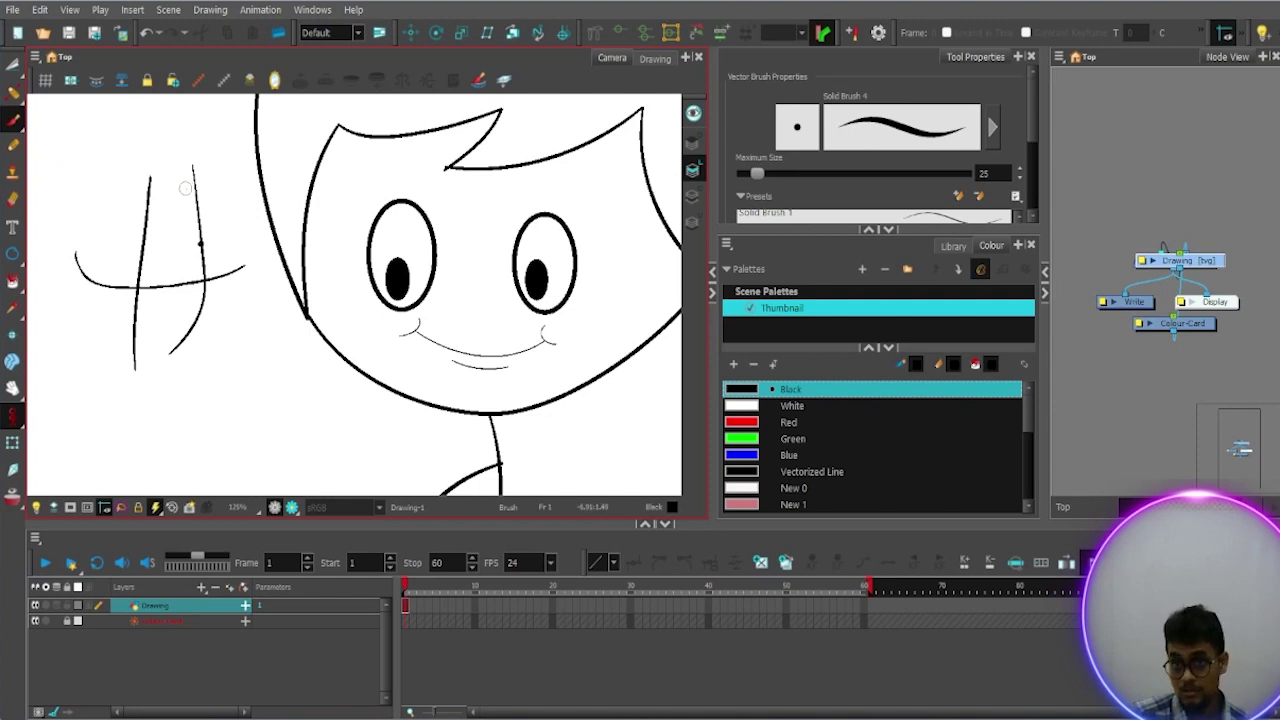
Step: Switch to the Pencil tool and draw four upright strokes crossed by one long horizontal line below the brush strokes
left_click(13, 146)
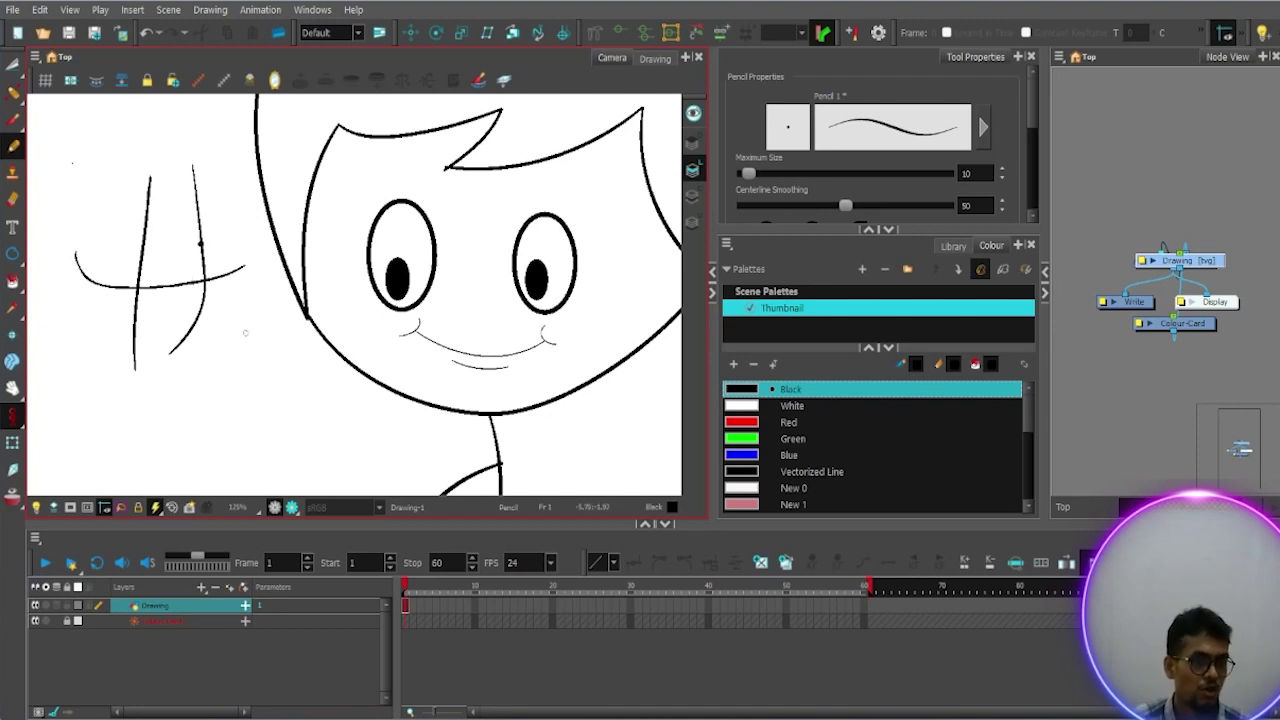
key("alt+b")
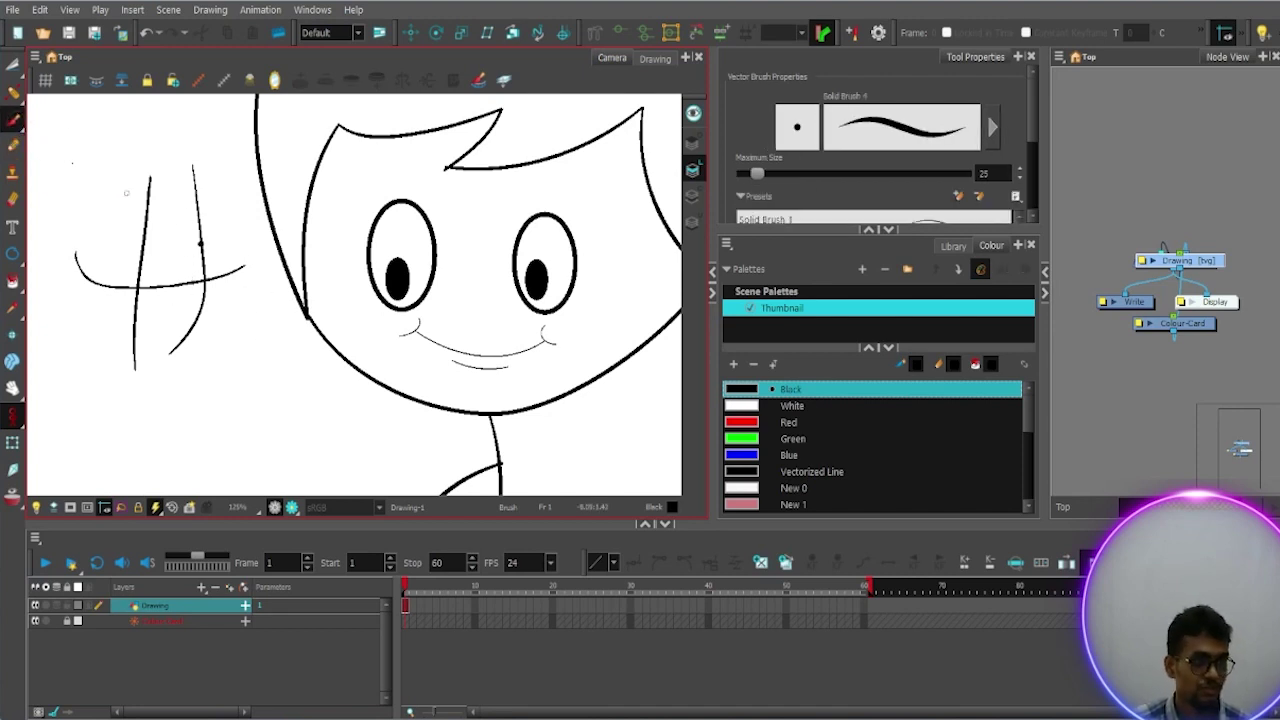
key("alt+slash")
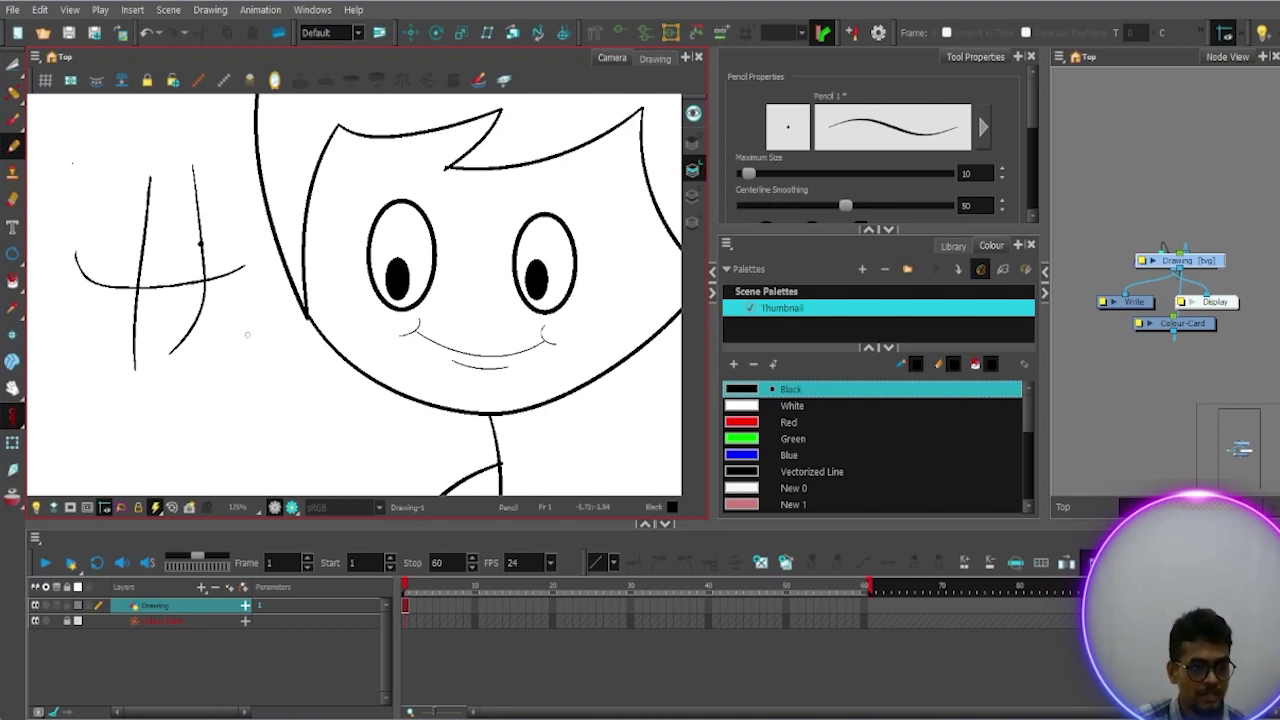
left_click_drag(252, 325, 247, 447)
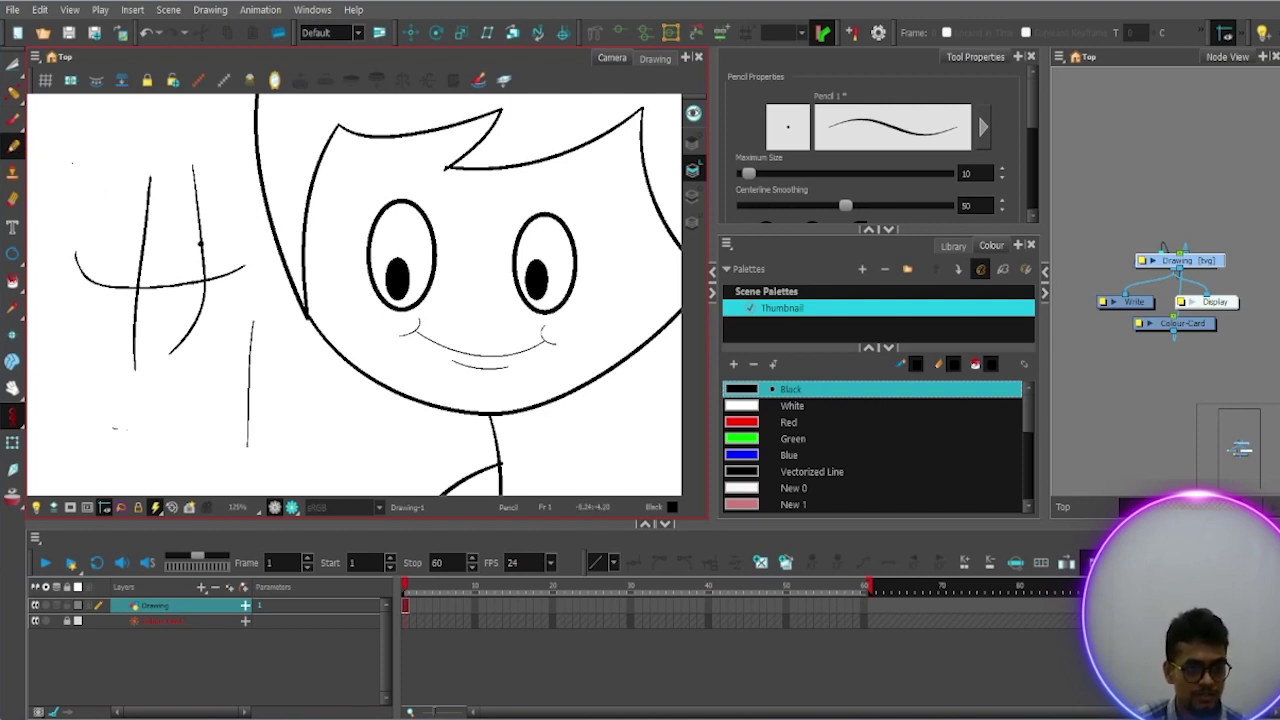
left_click_drag(114, 428, 395, 407)
left_click_drag(216, 322, 198, 470)
left_click_drag(298, 330, 311, 450)
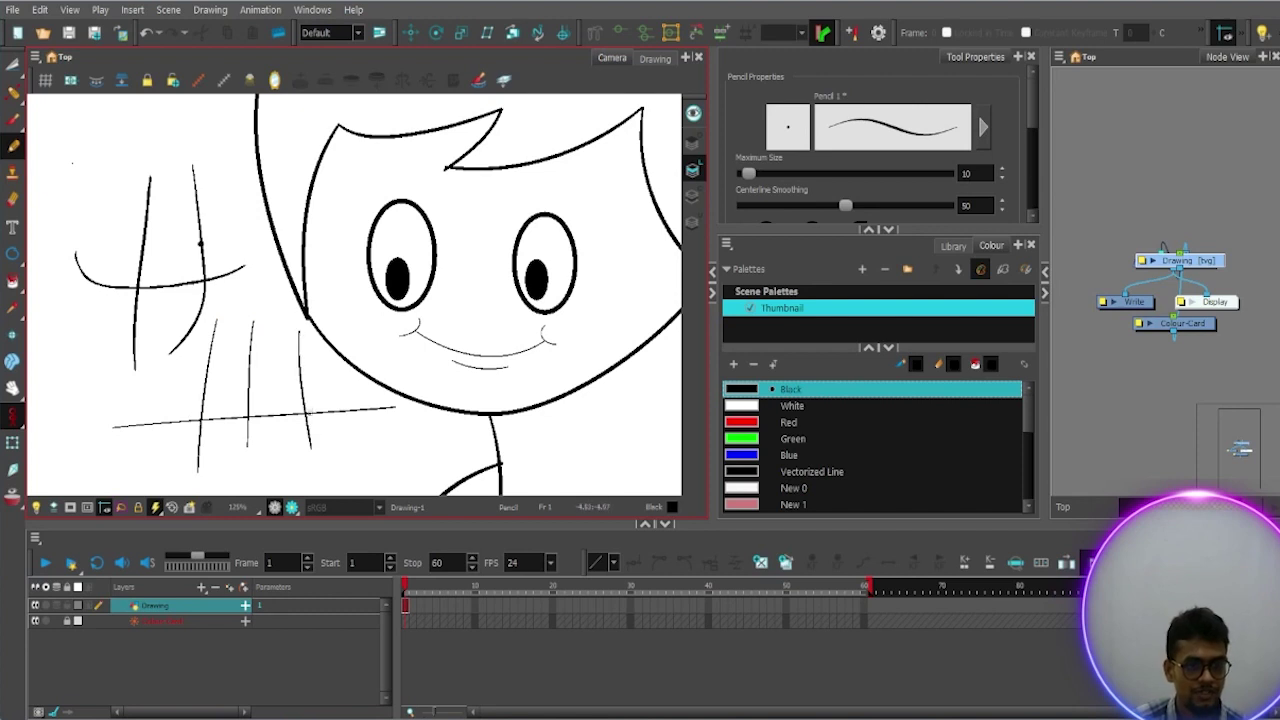
left_click_drag(132, 354, 126, 440)
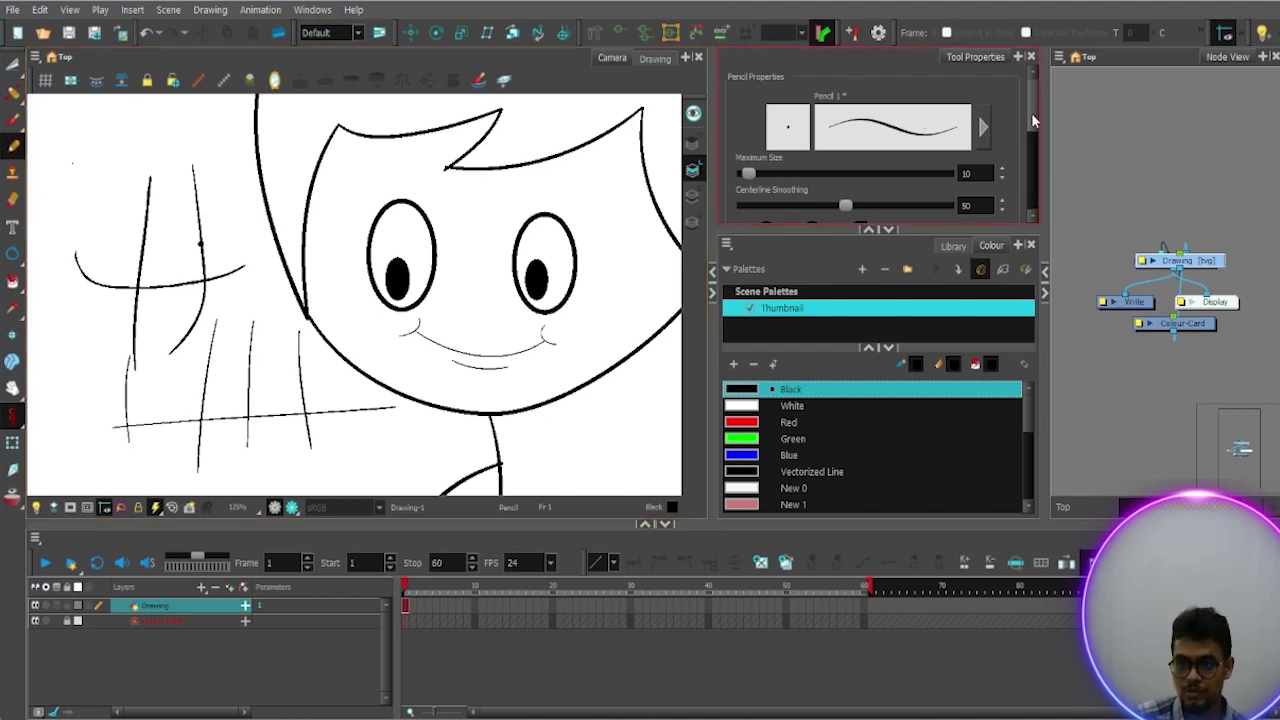
Step: Review the Pencil tool's presets and its size, smoothness and texture settings
mouse_move(1031, 112)
left_mouse_down()
mouse_move(1021, 185)
mouse_move(1031, 145)
mouse_move(1020, 110)
left_mouse_up()
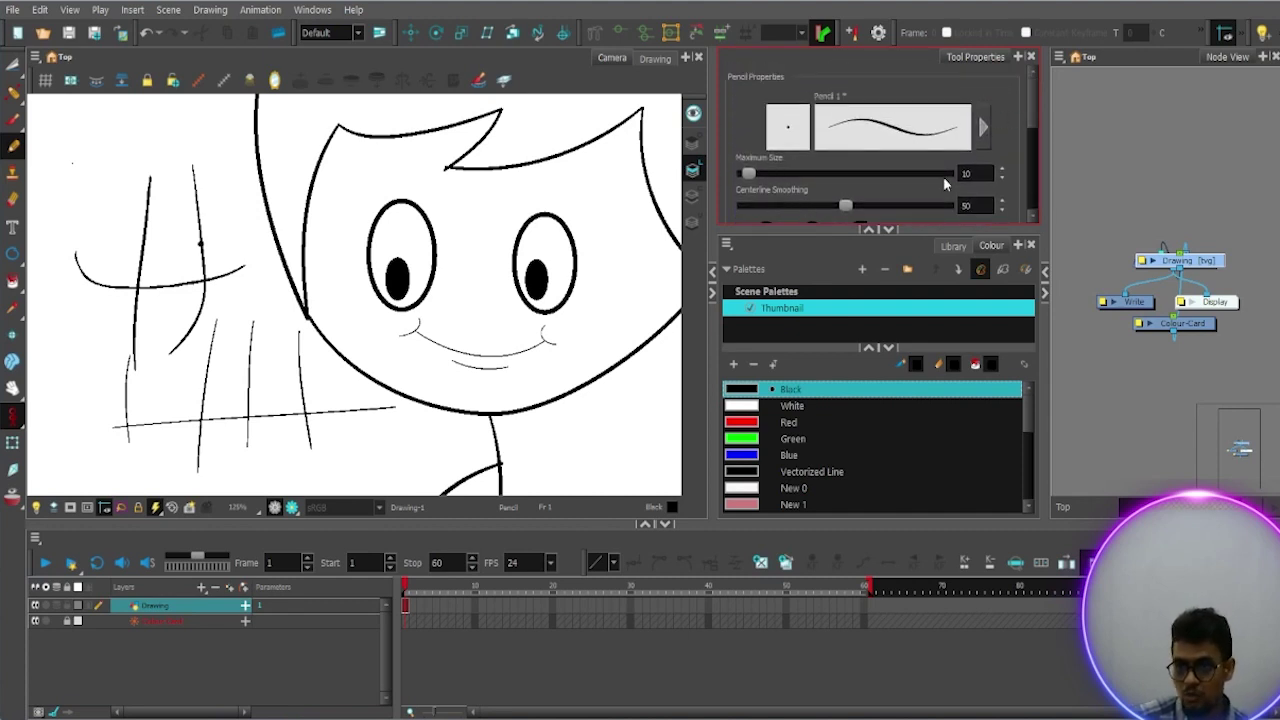
mouse_move(1031, 112)
left_mouse_down()
mouse_move(1030, 188)
mouse_move(1010, 148)
mouse_move(1003, 203)
mouse_move(1004, 122)
left_mouse_up()
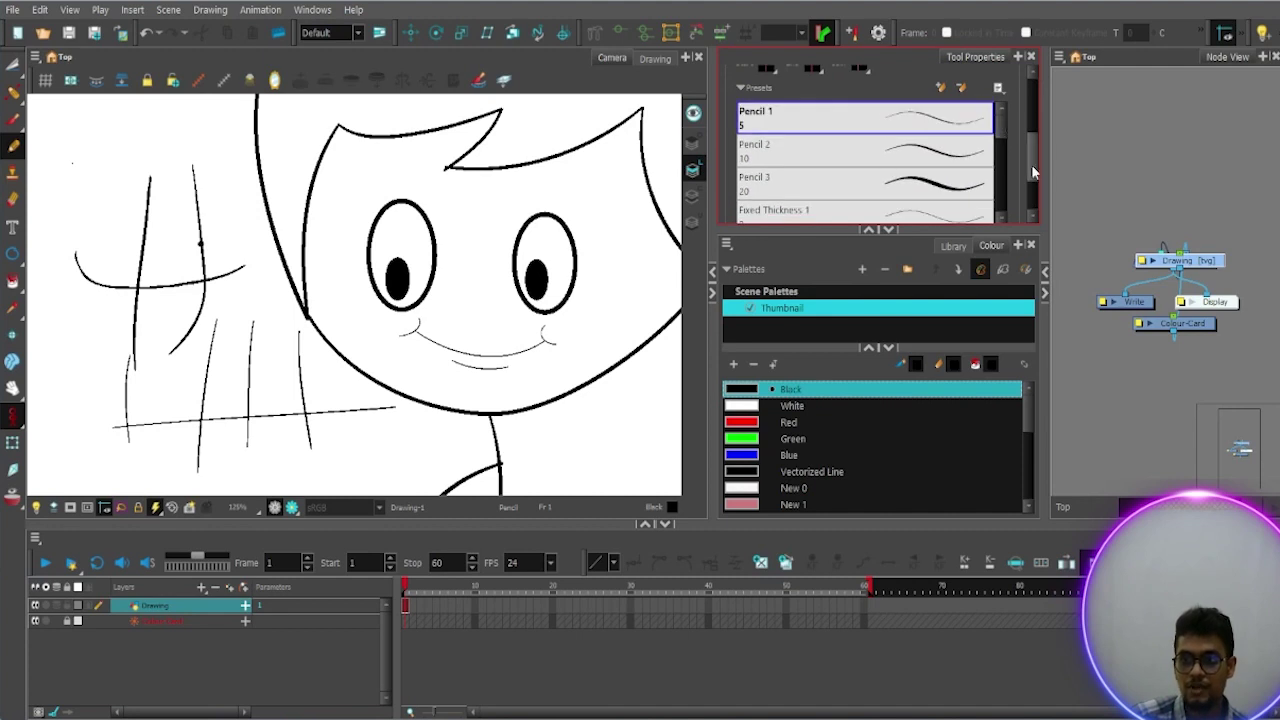
left_click_drag(1033, 172, 1033, 114)
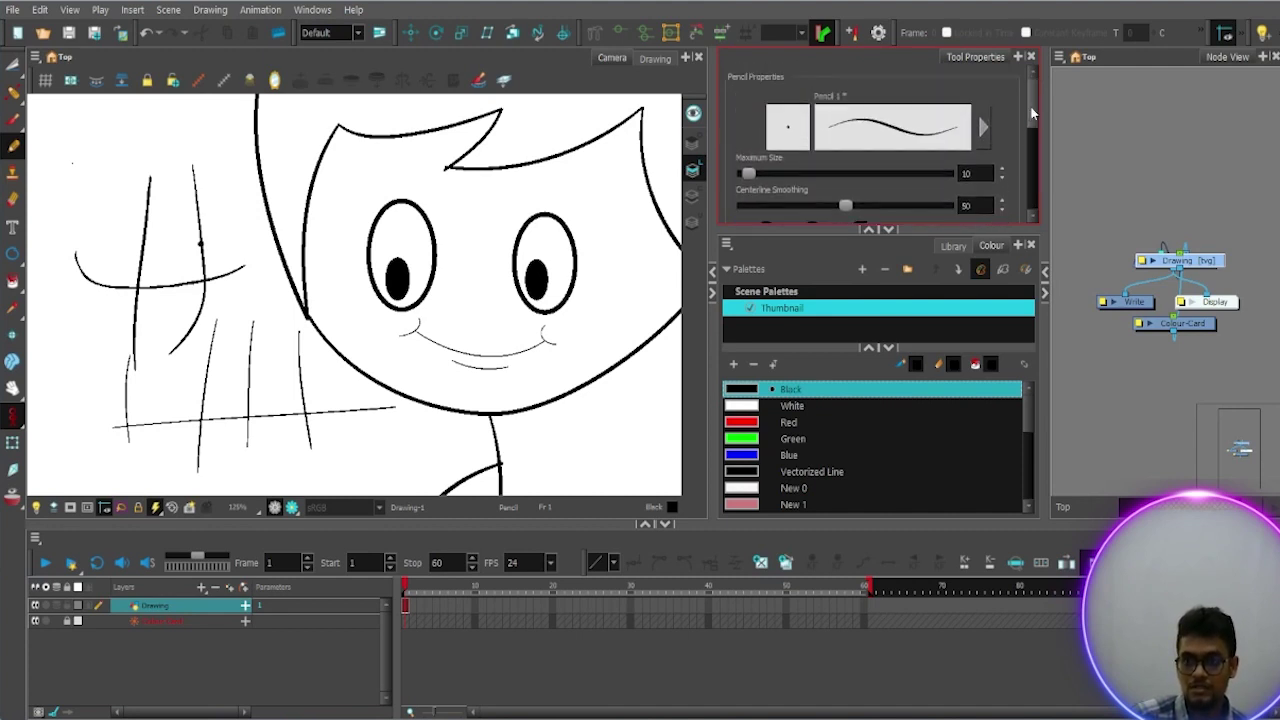
left_click(984, 128)
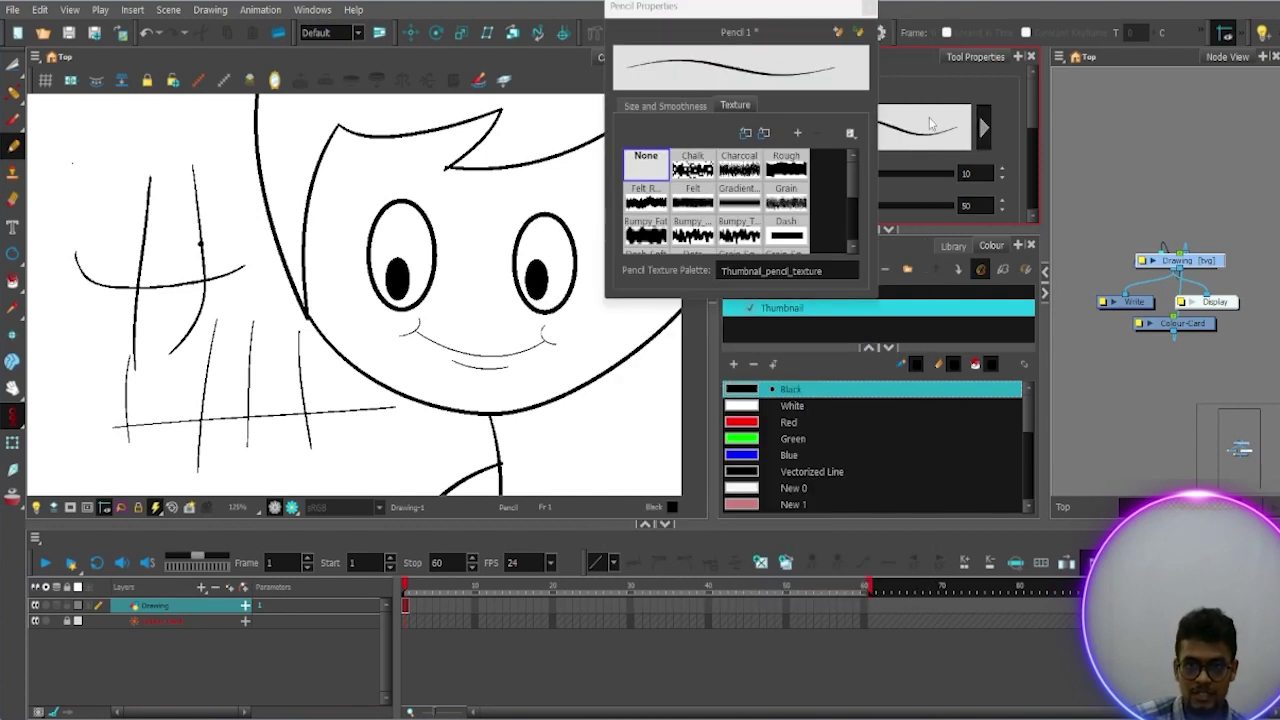
left_click(667, 106)
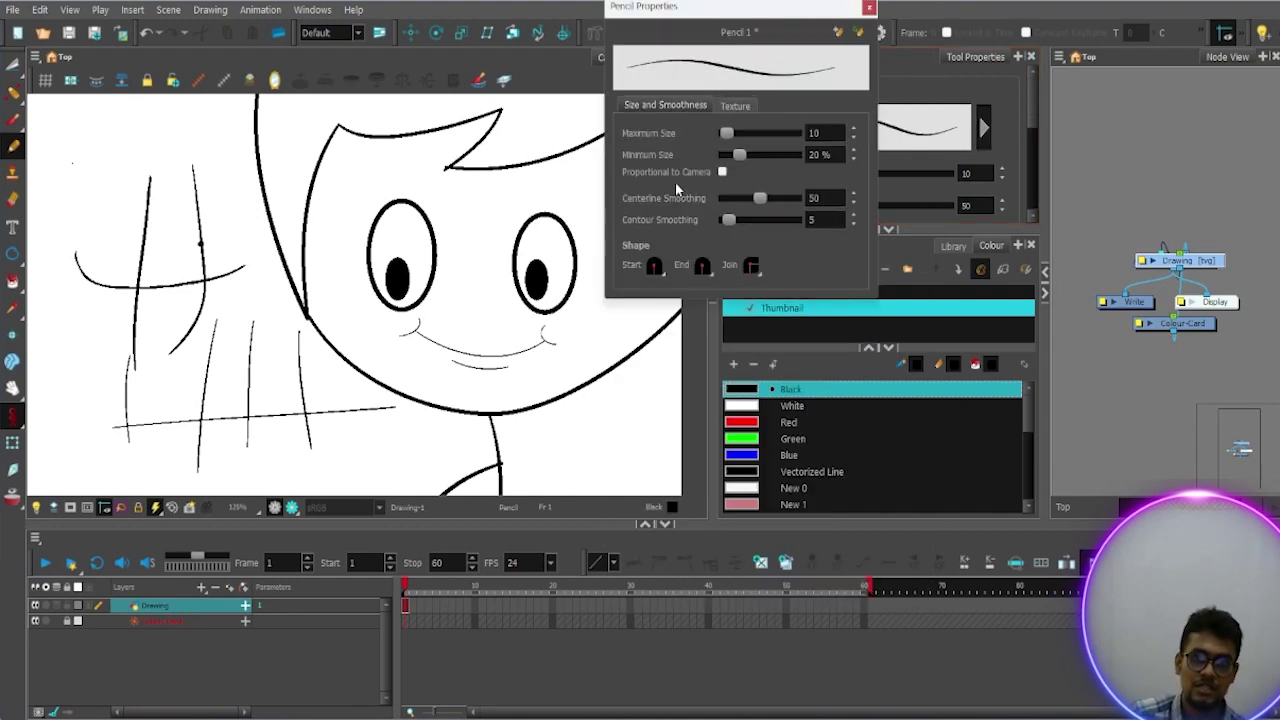
left_click(737, 106)
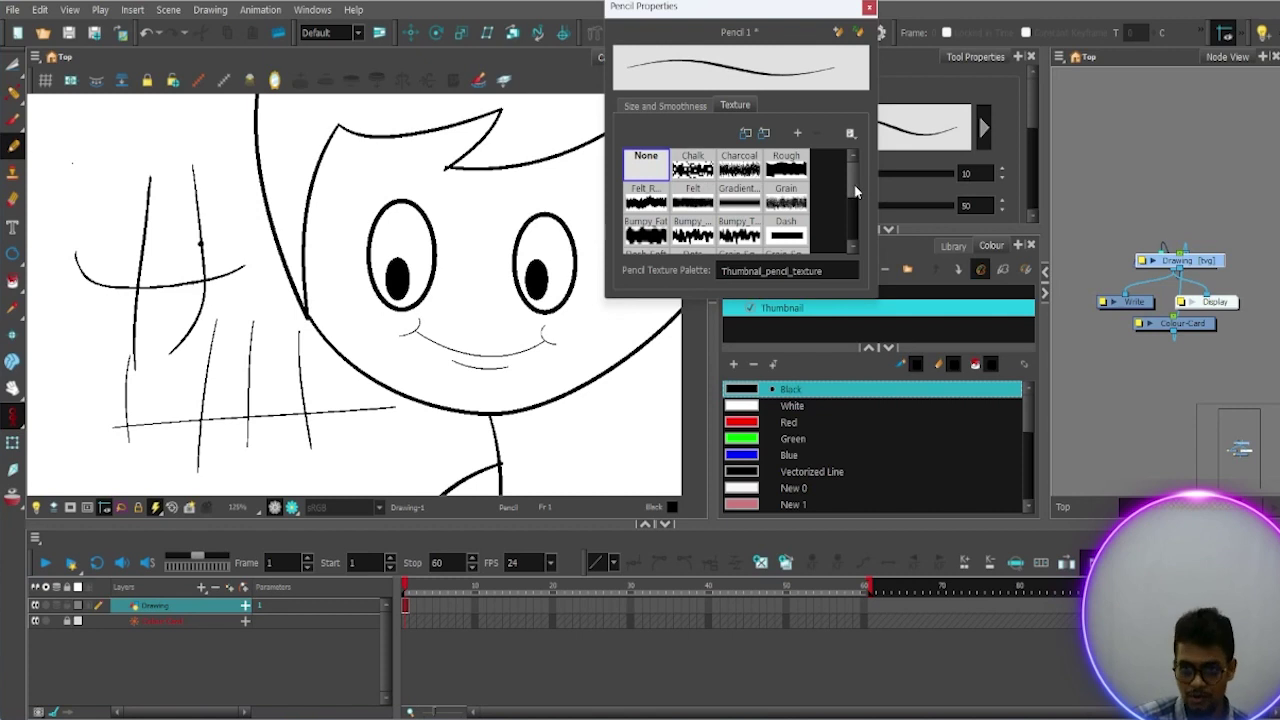
left_click(869, 8)
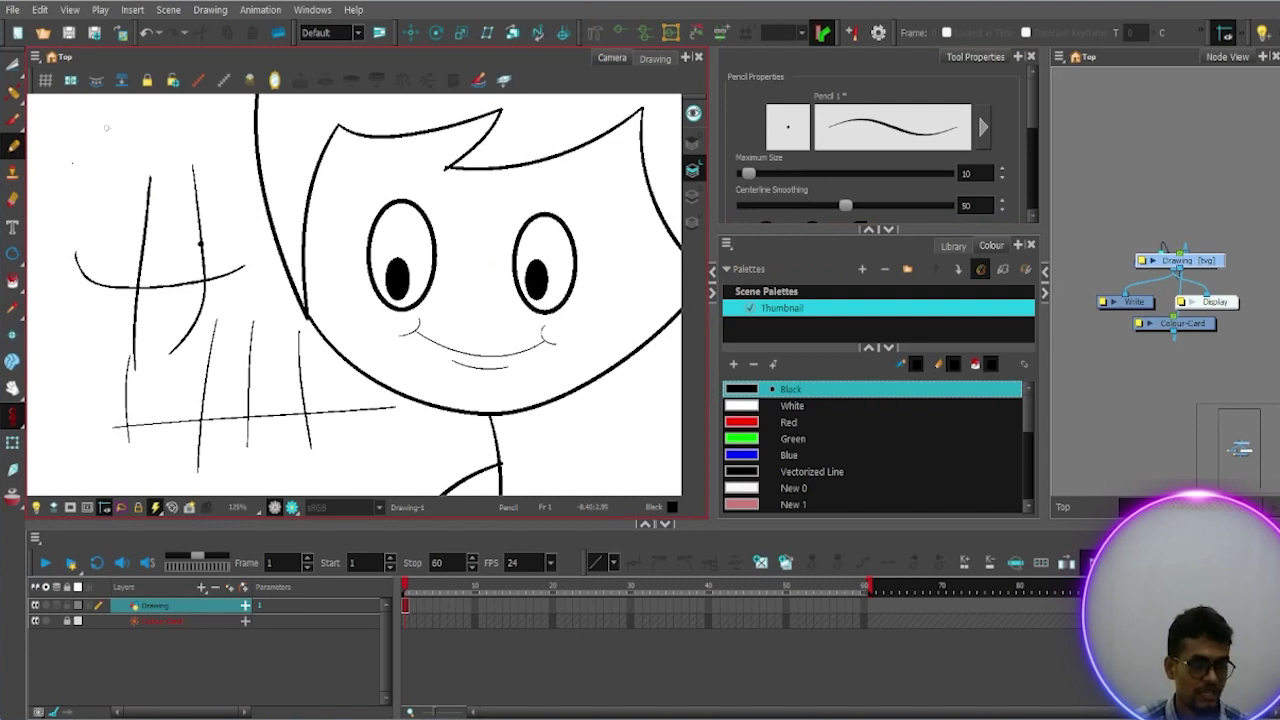
Step: Select the brush and pencil practice strokes beside the head with the Select tool and delete them
key("alt+s")
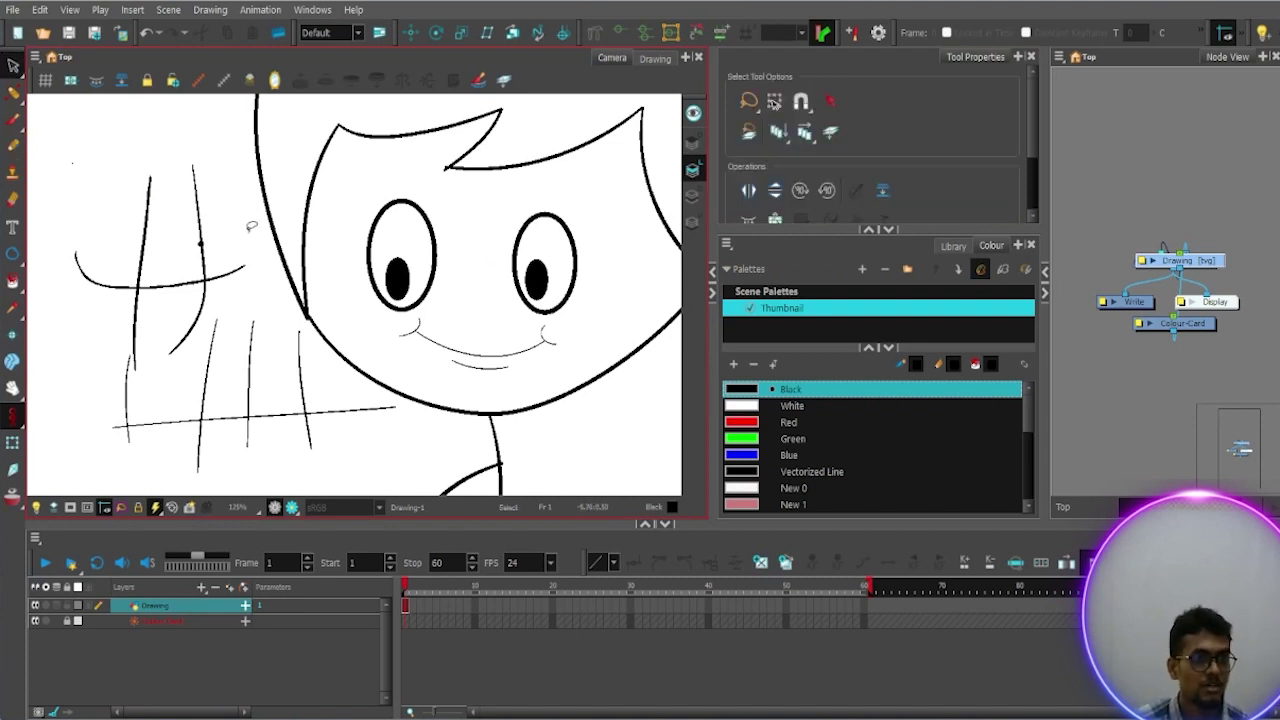
left_click_drag(247, 265, 237, 241)
mouse_move(227, 163)
left_mouse_down()
mouse_move(93, 186)
mouse_move(50, 218)
mouse_move(64, 325)
mouse_move(100, 402)
mouse_move(174, 438)
mouse_move(326, 434)
mouse_move(410, 380)
mouse_move(362, 367)
left_mouse_up()
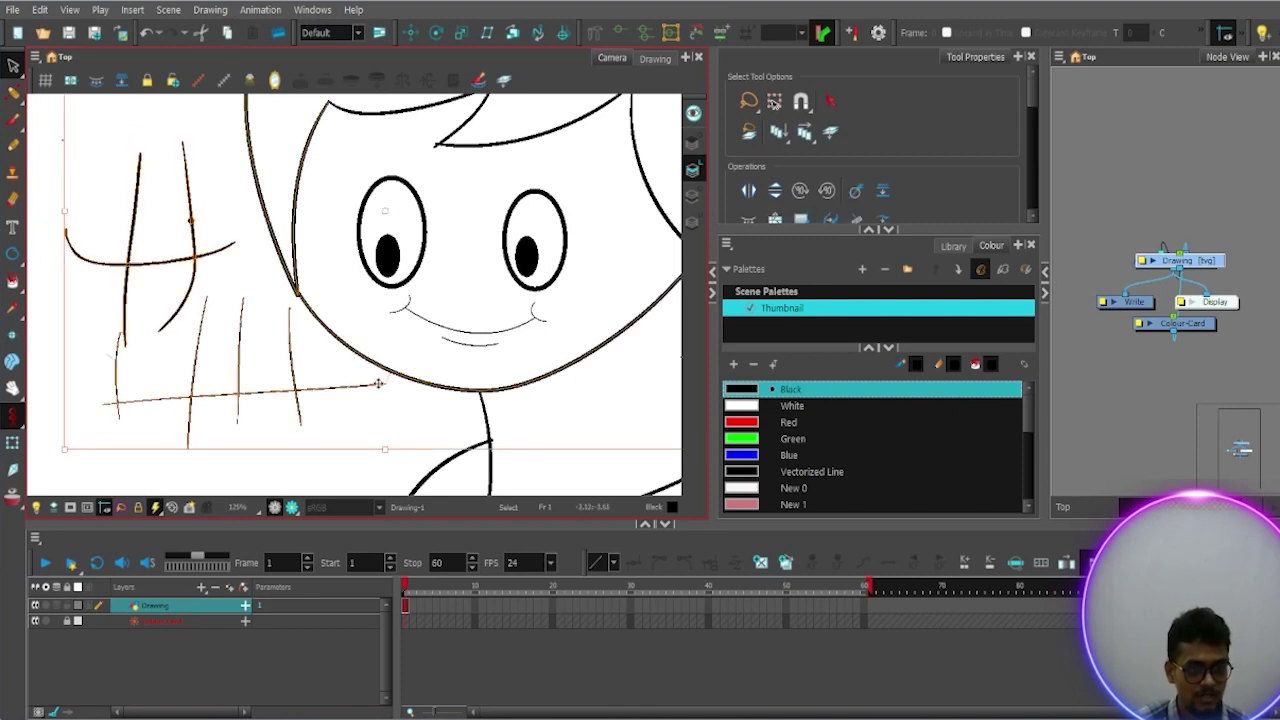
left_click(364, 397)
mouse_move(219, 163)
left_mouse_down()
mouse_move(129, 150)
mouse_move(66, 196)
mouse_move(60, 281)
mouse_move(76, 371)
mouse_move(127, 428)
mouse_move(271, 442)
mouse_move(391, 395)
mouse_move(393, 381)
mouse_move(333, 355)
mouse_move(272, 289)
mouse_move(211, 160)
left_mouse_up()
key("Delete")
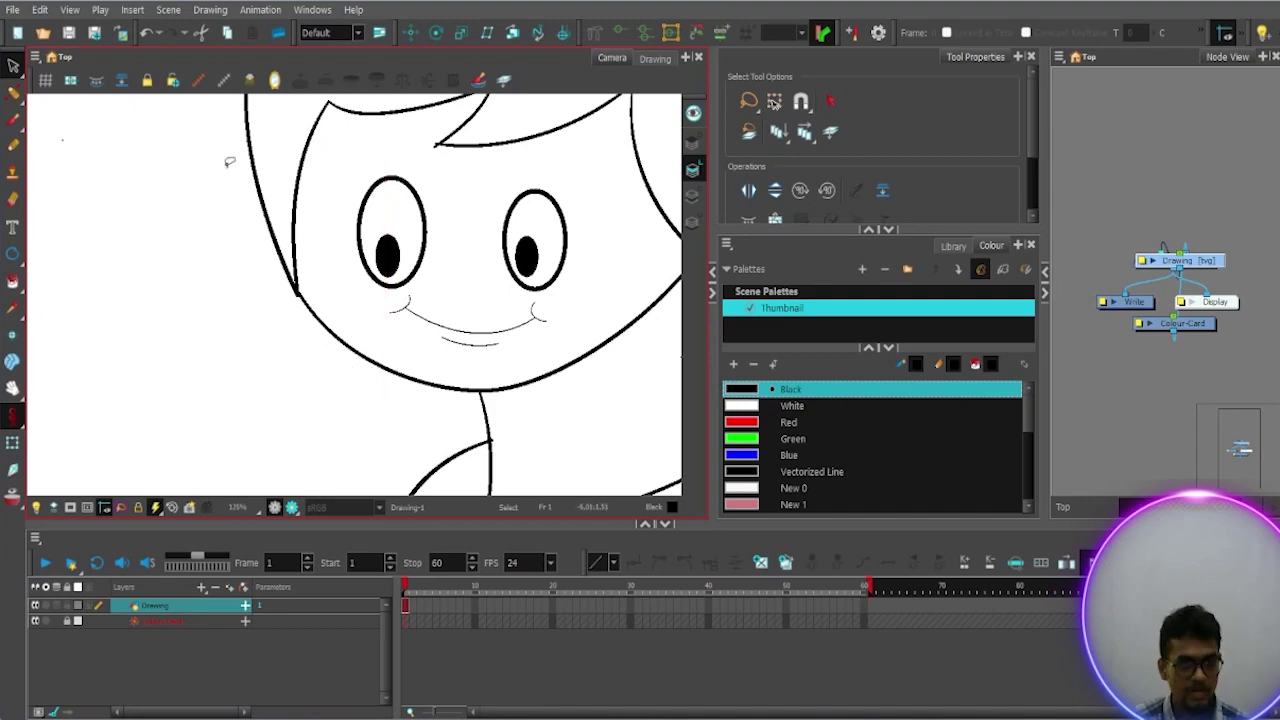
Step: Inspect the face outline and the empty area beside the head at different magnifications for leftover marks
mouse_move(228, 278)
left_mouse_down()
mouse_move(171, 334)
mouse_move(120, 270)
left_mouse_up()
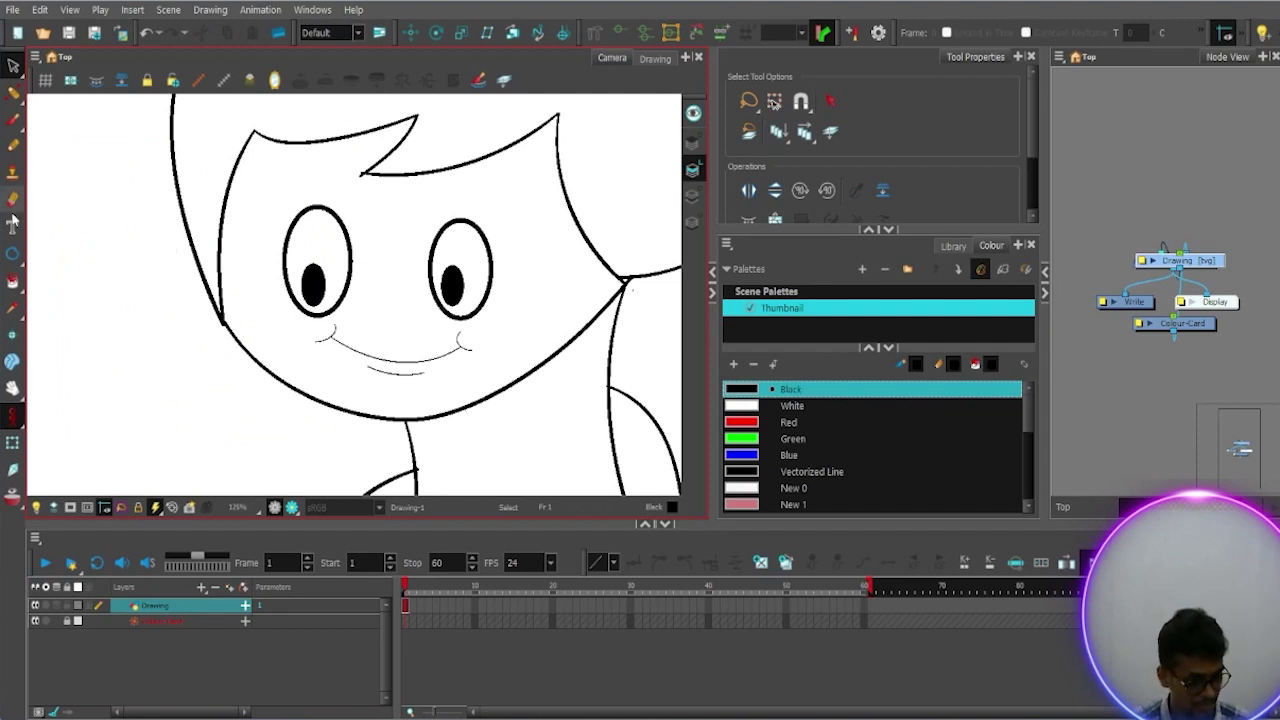
key("2")
key("2")
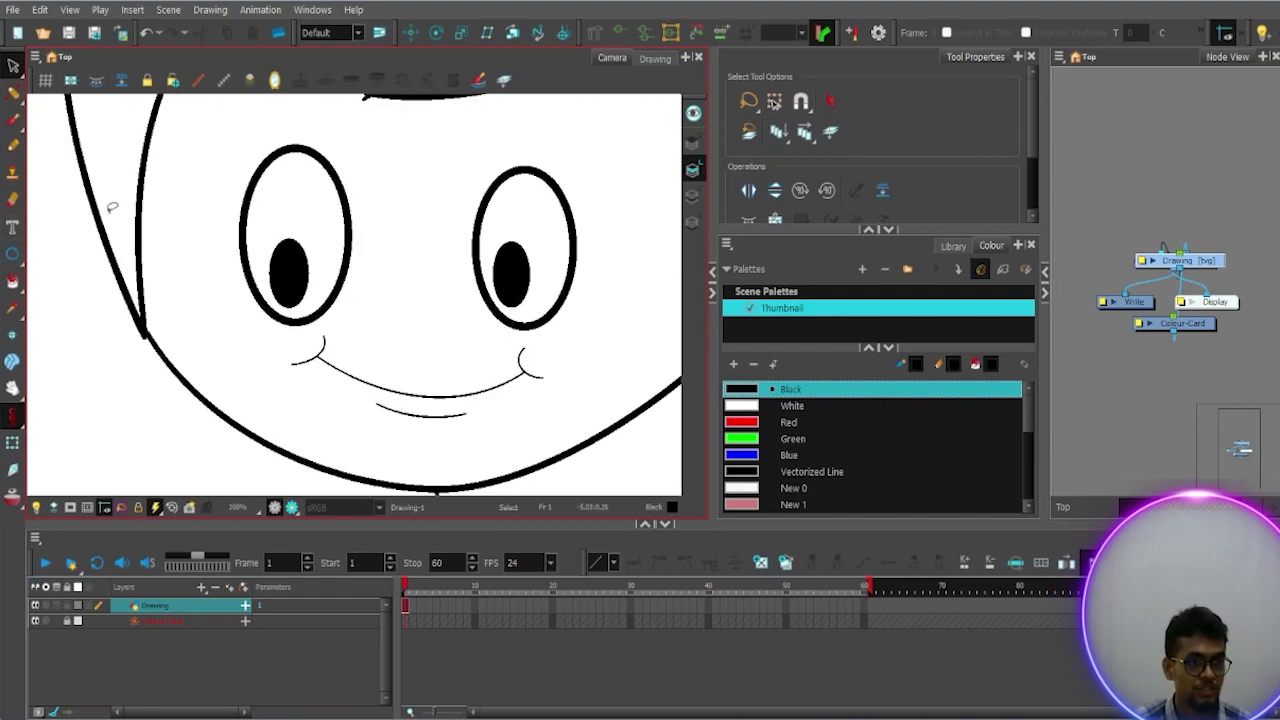
key("2")
left_click_drag(90, 328, 298, 282)
left_click_drag(143, 310, 200, 348)
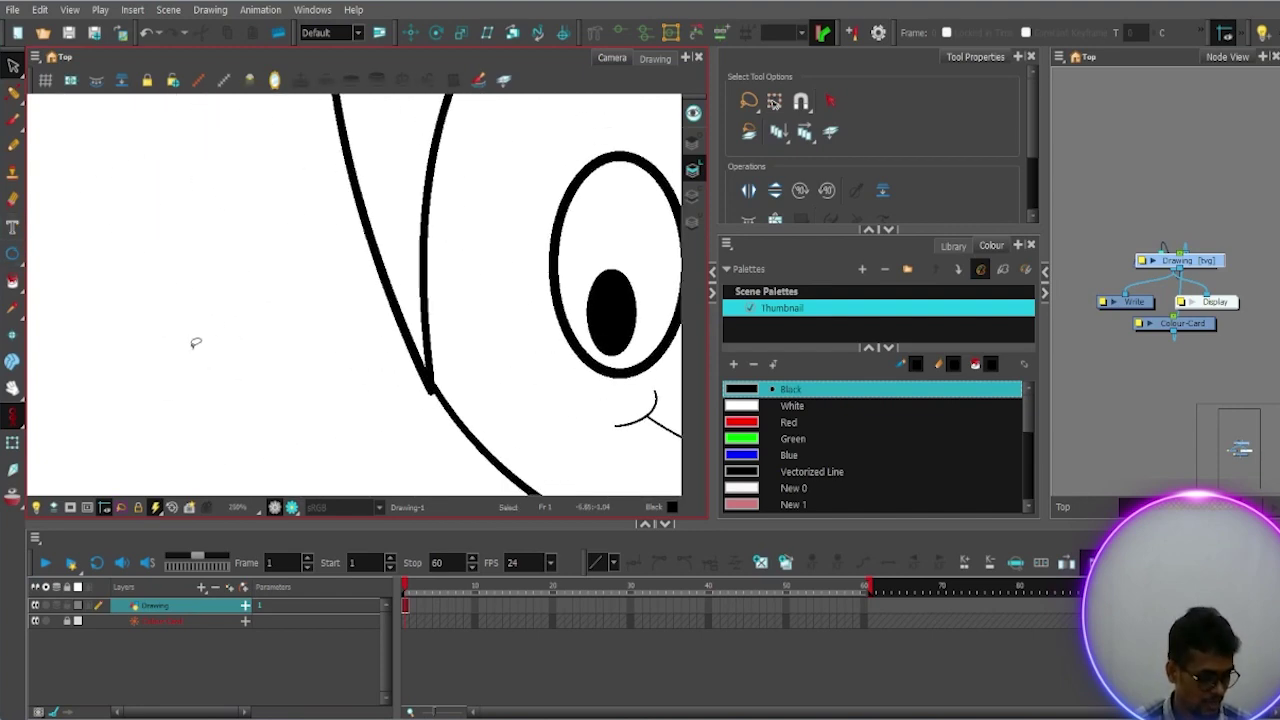
key("2")
key("2")
key("2")
left_click_drag(149, 231, 220, 355)
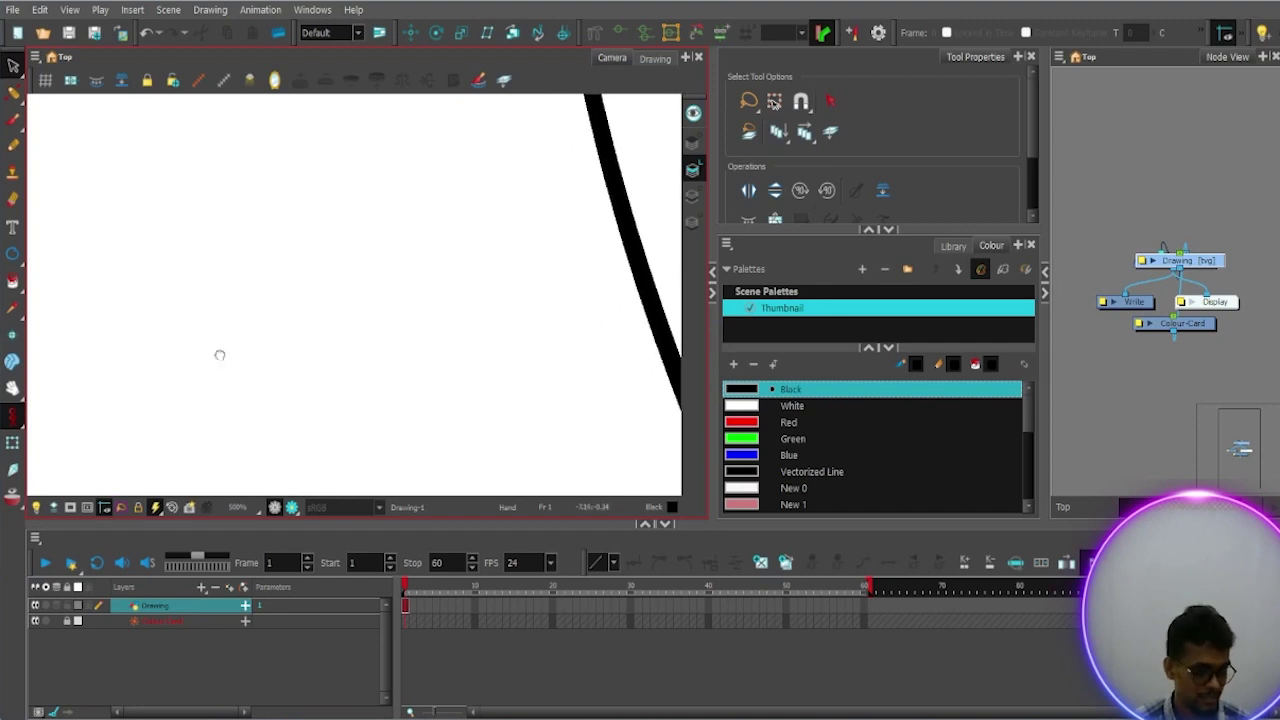
key("1")
key("1")
key("1")
key("1")
key("1")
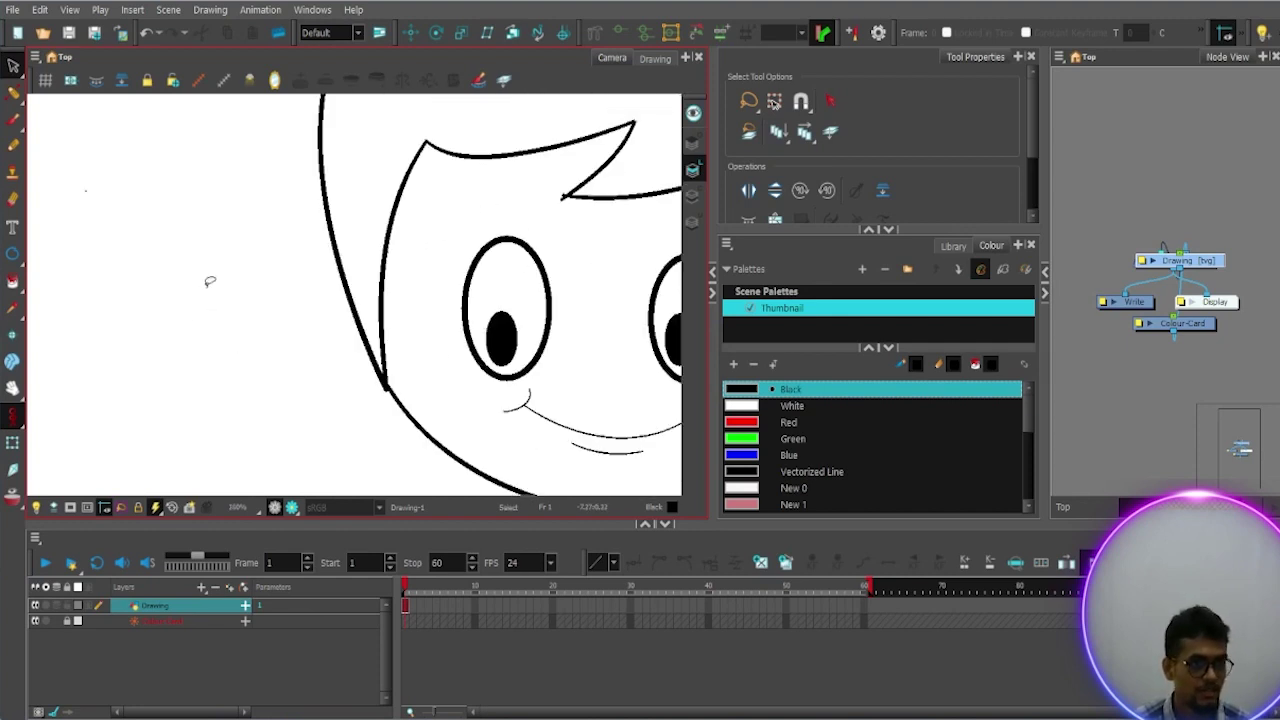
key("1")
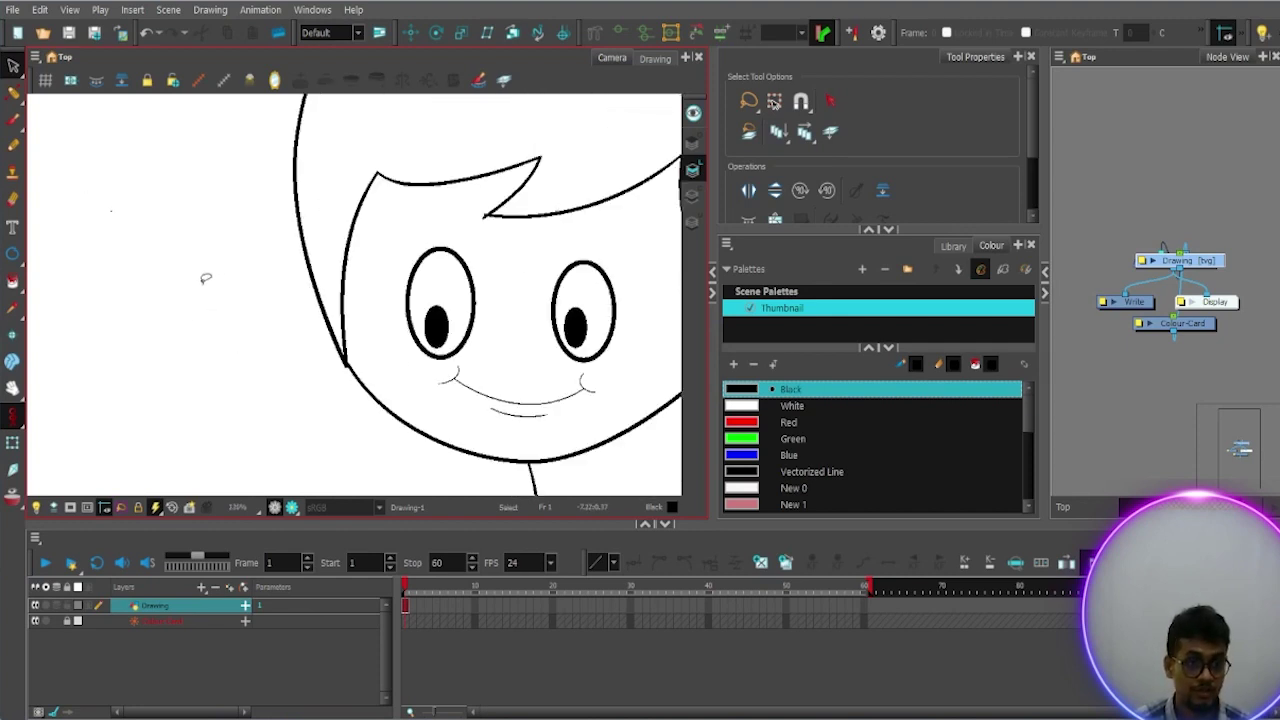
Step: Draw a horizontal Brush stroke in the empty area beside the head and a similar Pencil stroke below it
key("1")
key("2")
key("2")
key("2")
key("2")
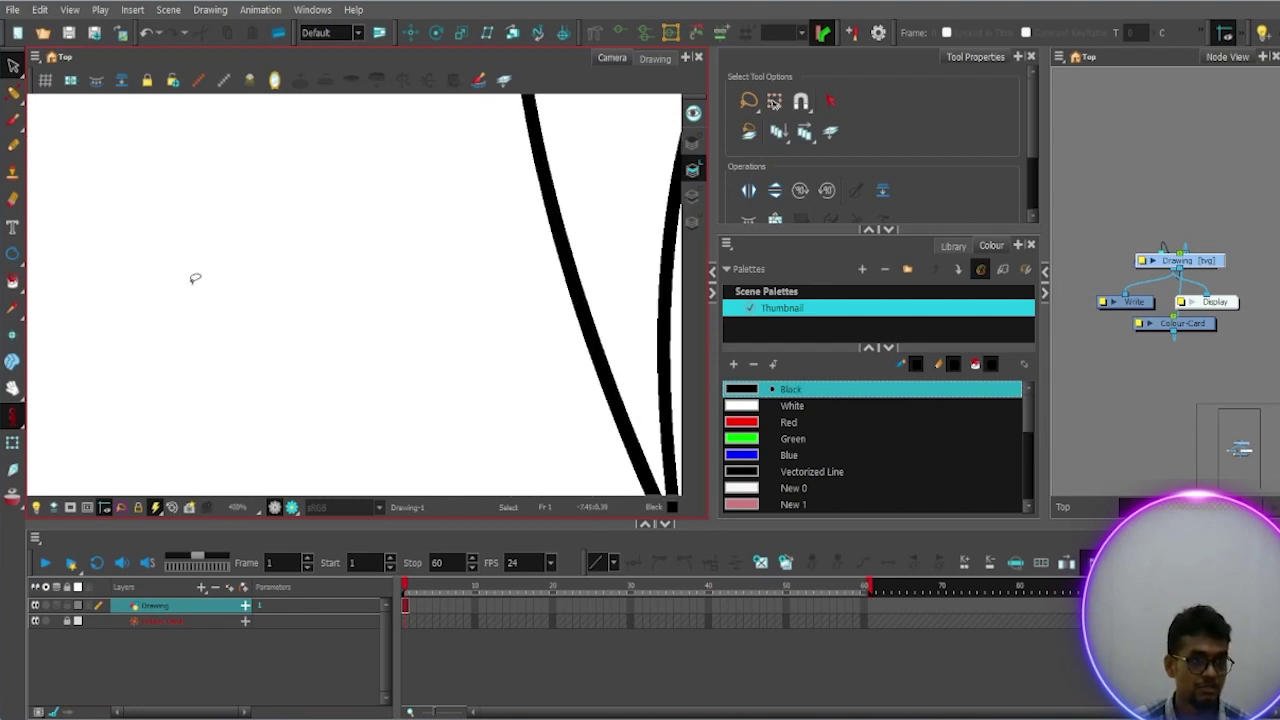
key("2")
key("2")
key("1")
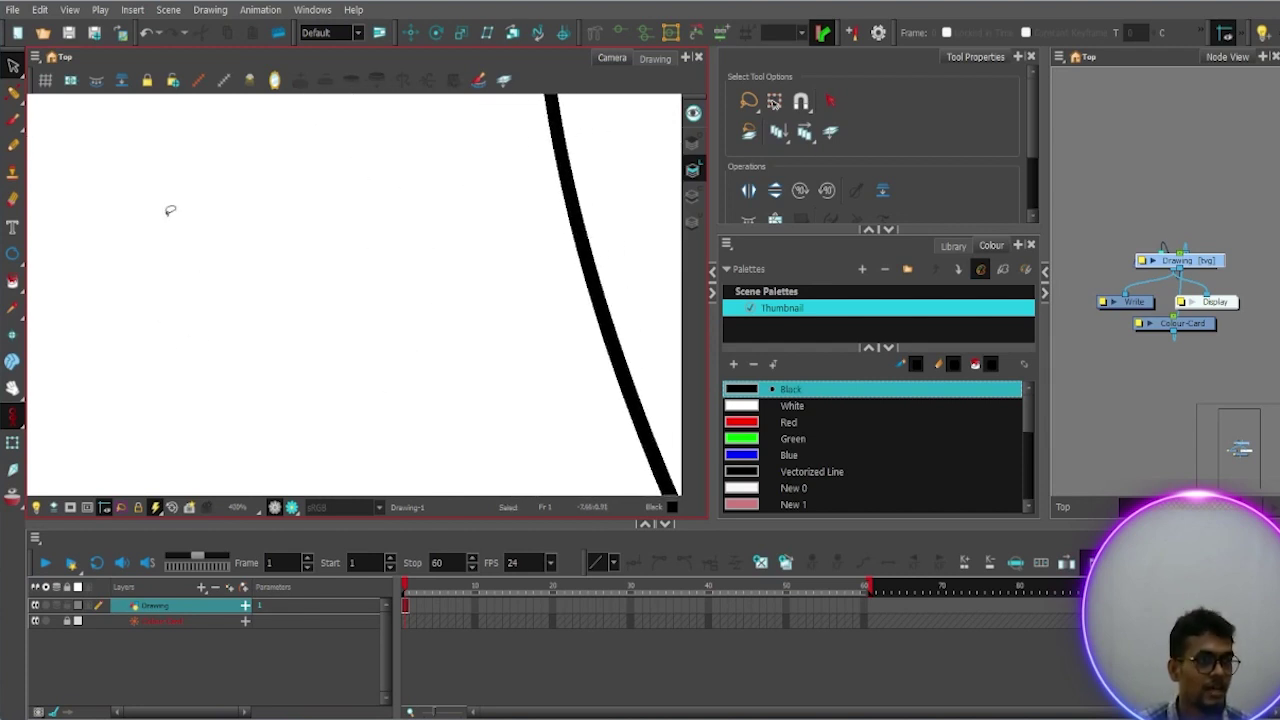
left_click(13, 118)
mouse_move(157, 243)
left_mouse_down()
mouse_move(131, 244)
mouse_move(400, 236)
left_mouse_up()
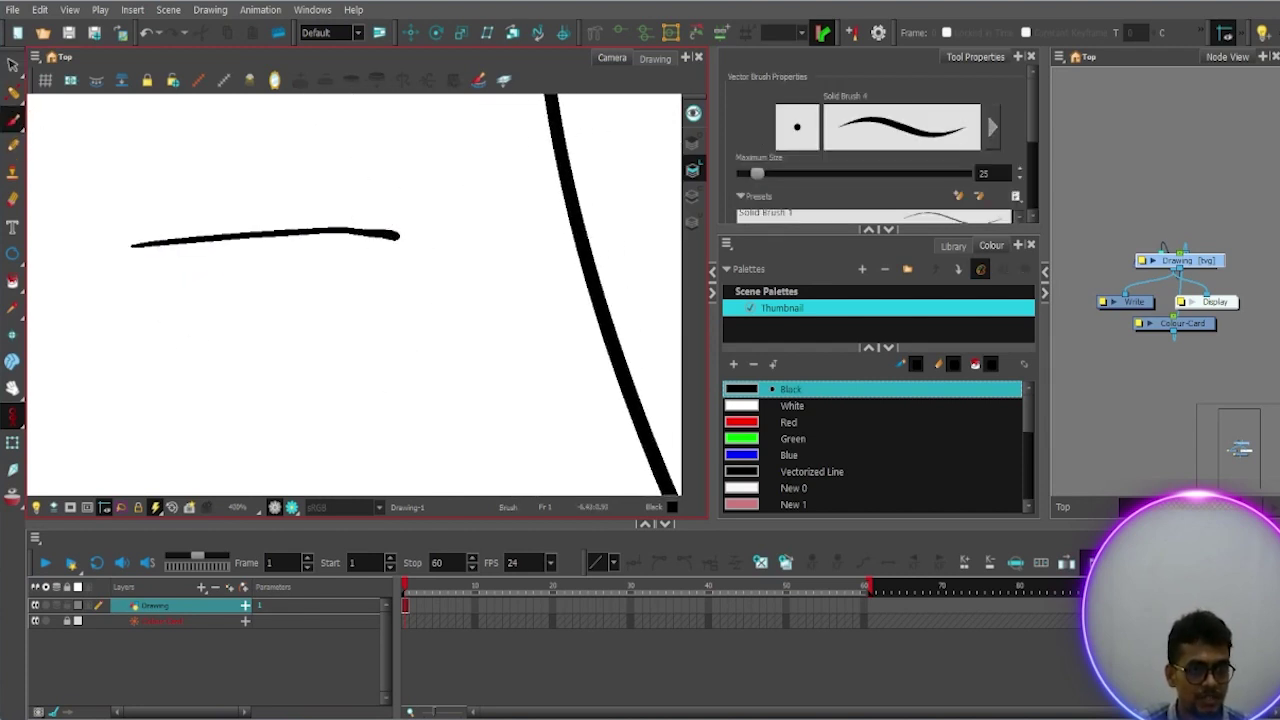
left_click(13, 145)
left_click_drag(106, 316, 398, 311)
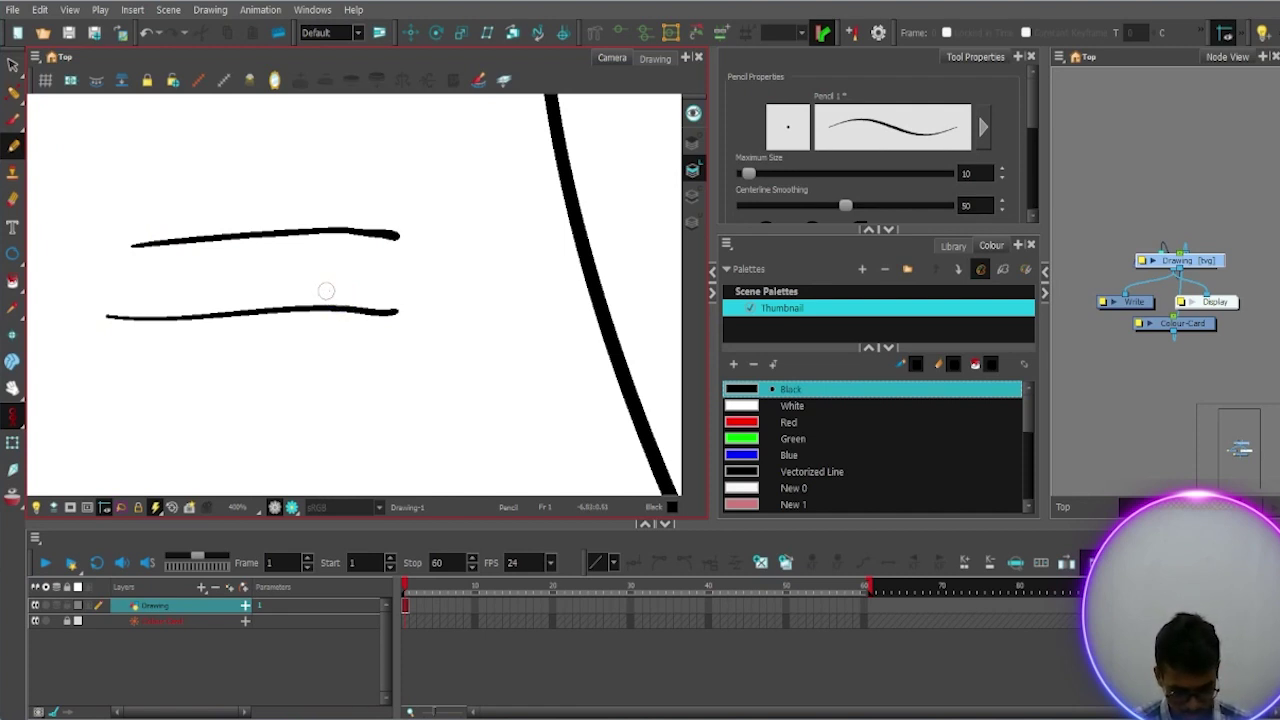
Step: Compare the brush and pencil strokes up close, selecting each one to examine how its outline or centerline is built
scroll(326, 290, "up", 3)
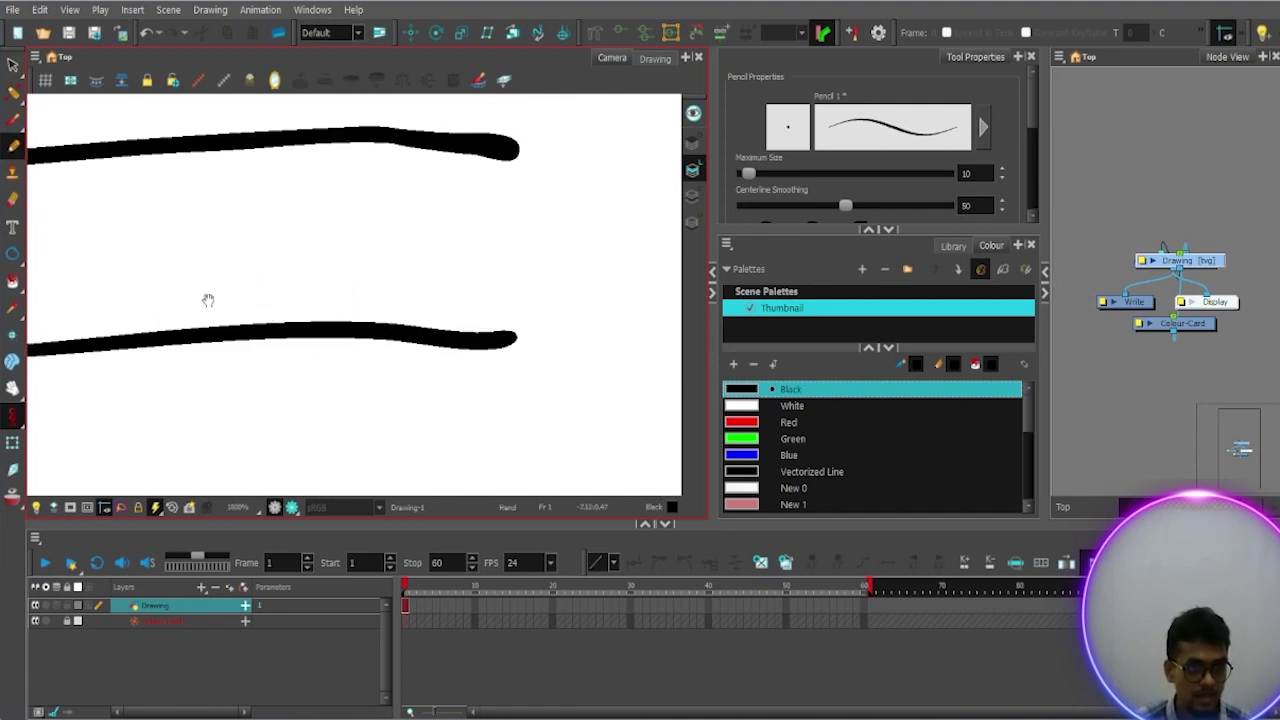
scroll(286, 294, "up", 2)
left_click_drag(286, 294, 306, 334)
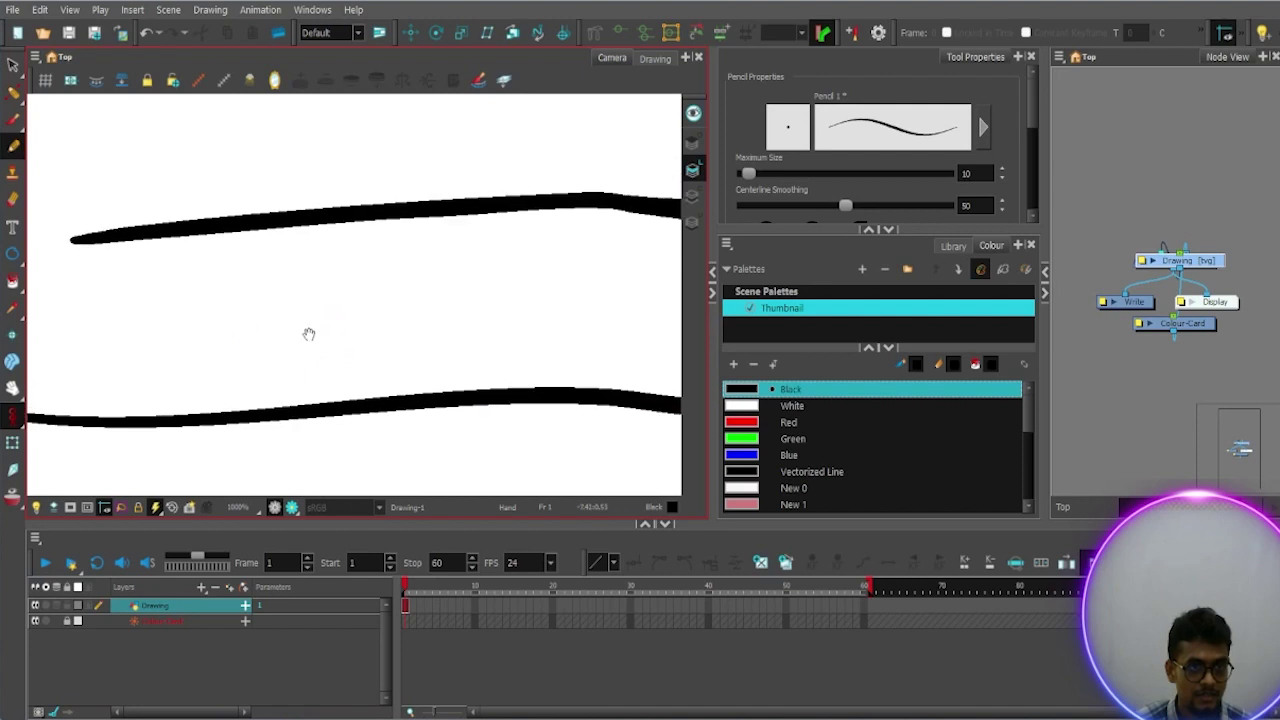
left_click(14, 94)
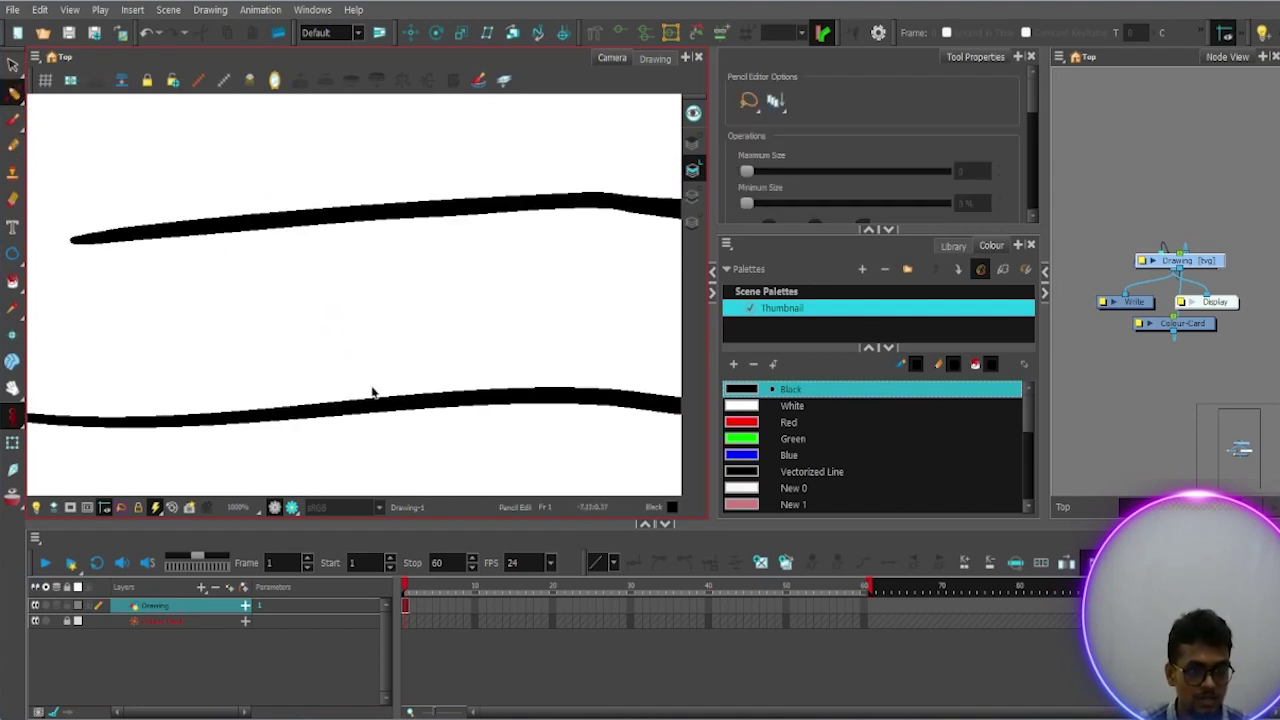
left_click(13, 118)
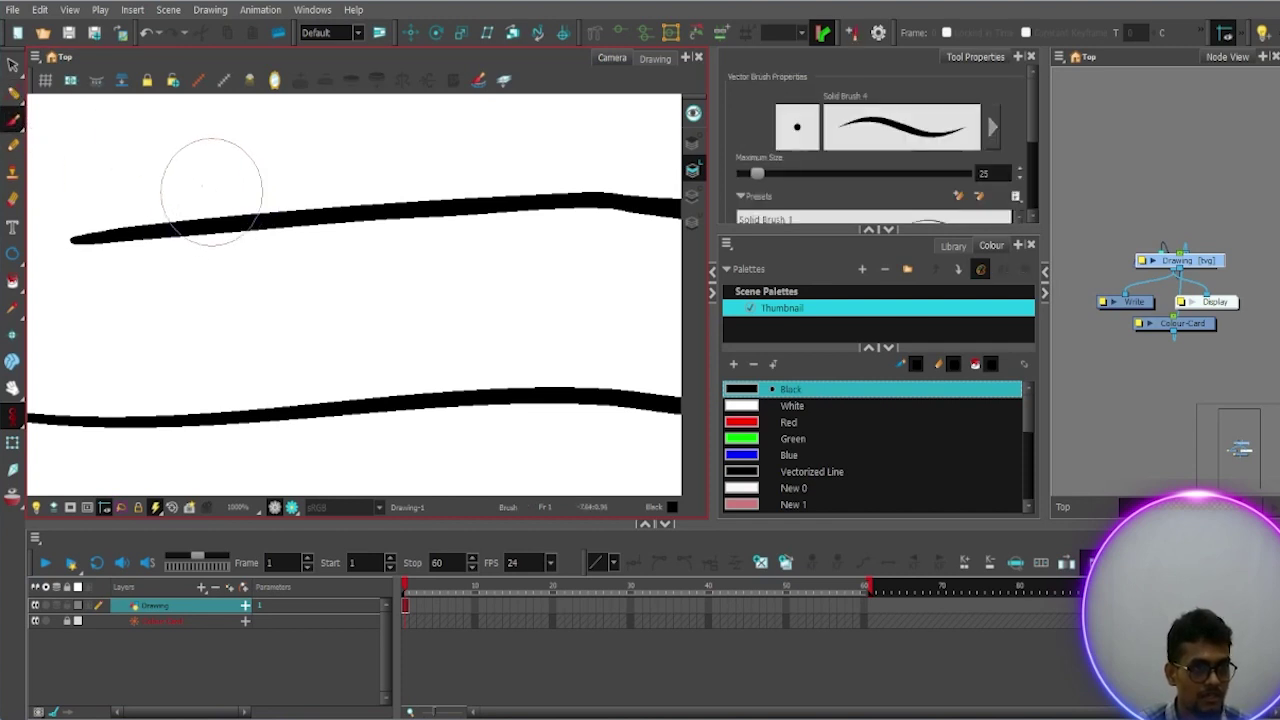
left_click(14, 66)
left_click(213, 228)
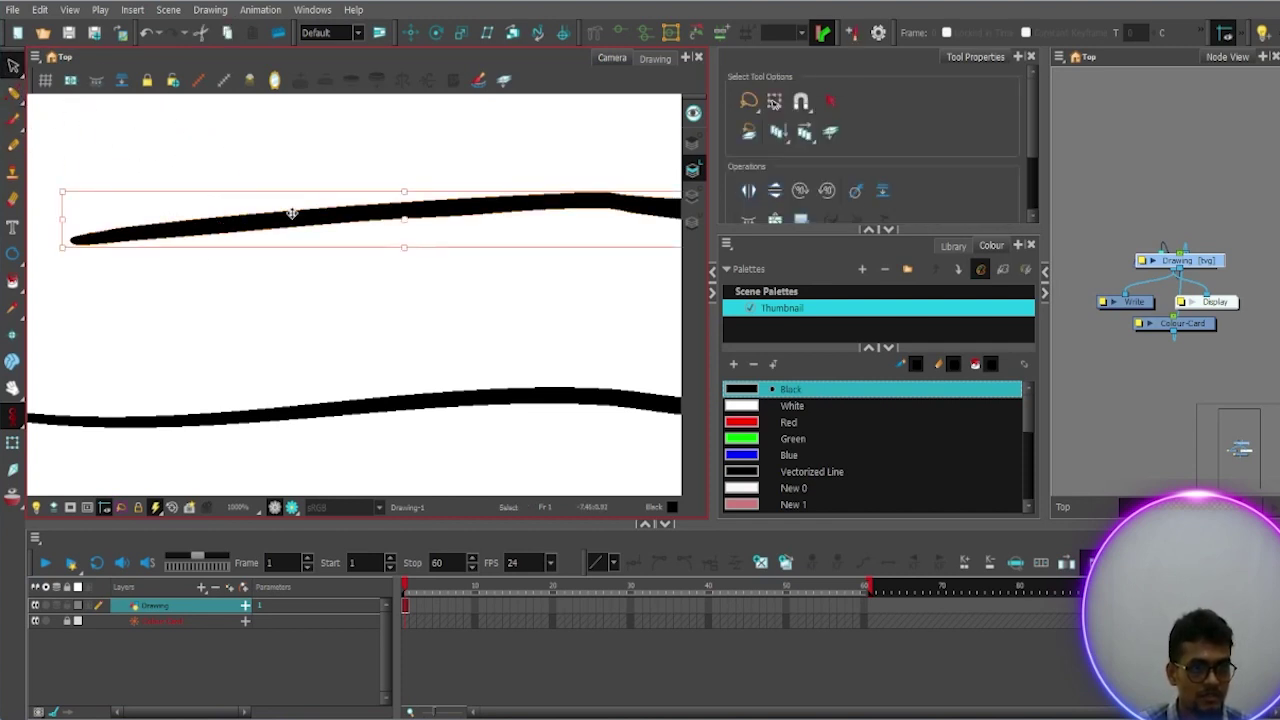
left_click(377, 402)
mouse_move(377, 401)
left_mouse_down()
mouse_move(363, 360)
mouse_move(374, 380)
mouse_move(432, 355)
left_mouse_up()
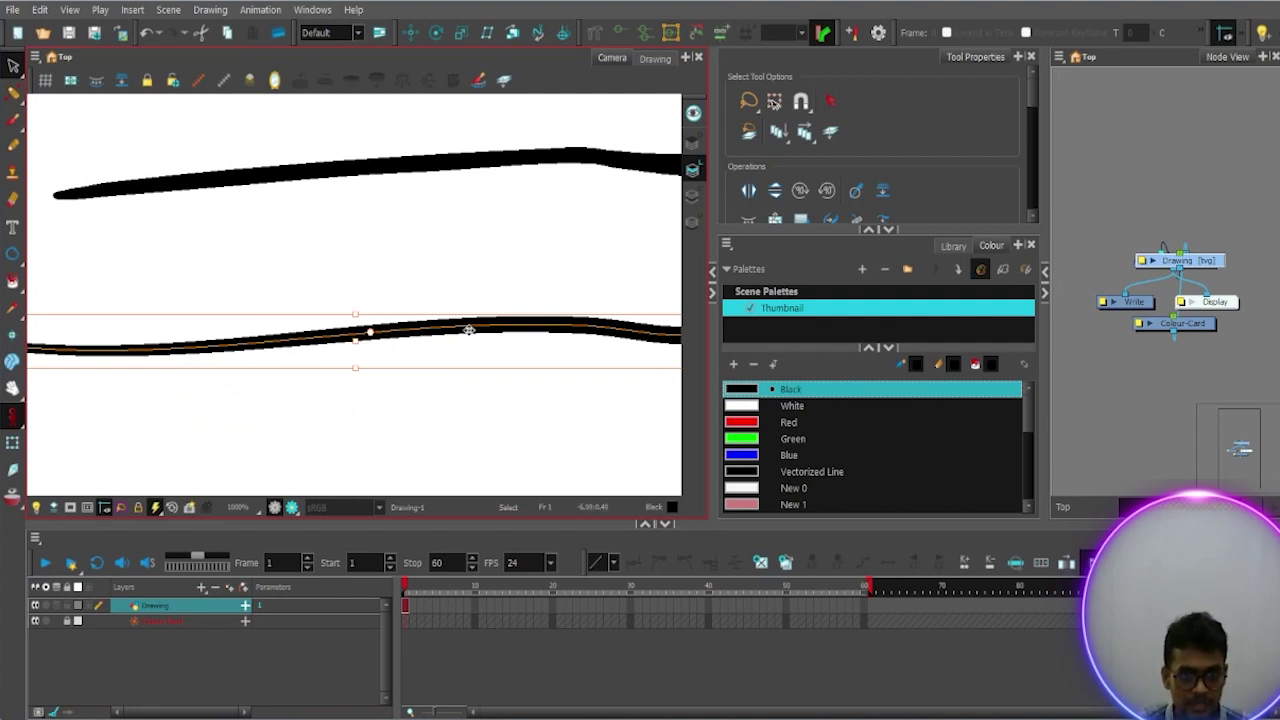
Step: Thicken the pencil stroke's end with the Pencil Editor by pulling its upper and lower contour points and curve handle outward
left_click(14, 92)
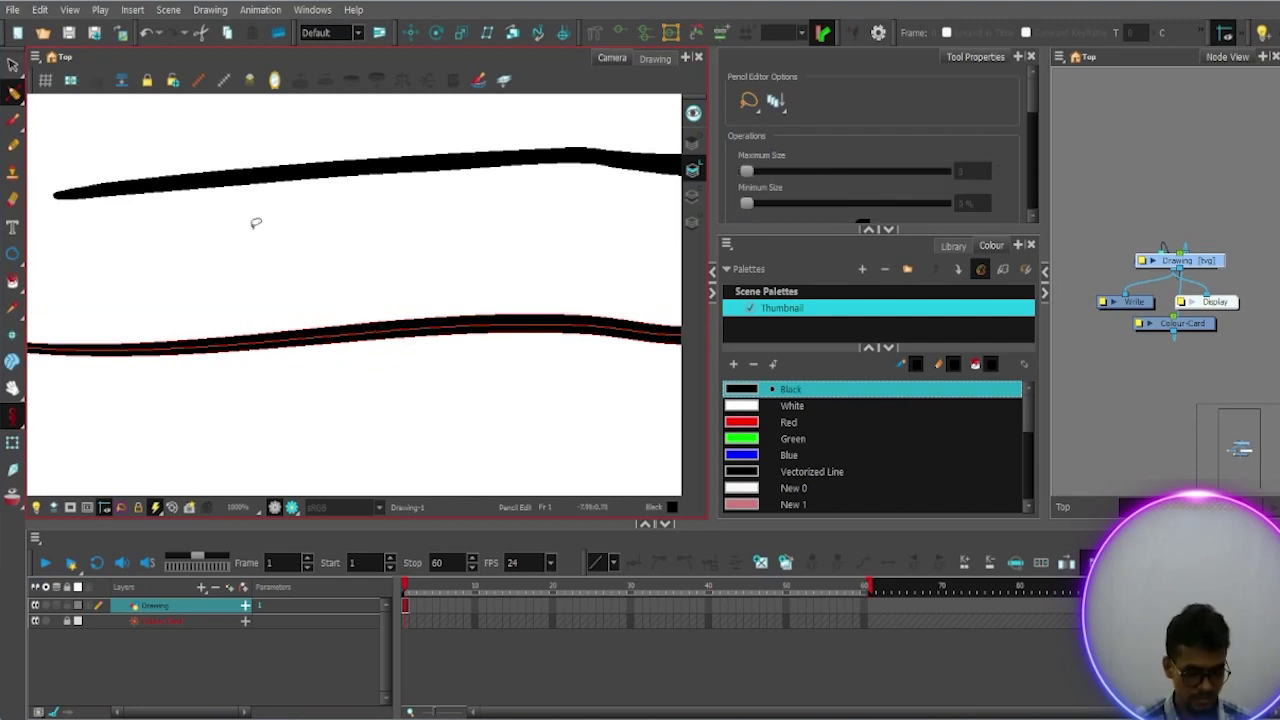
scroll(246, 240, "down", 3)
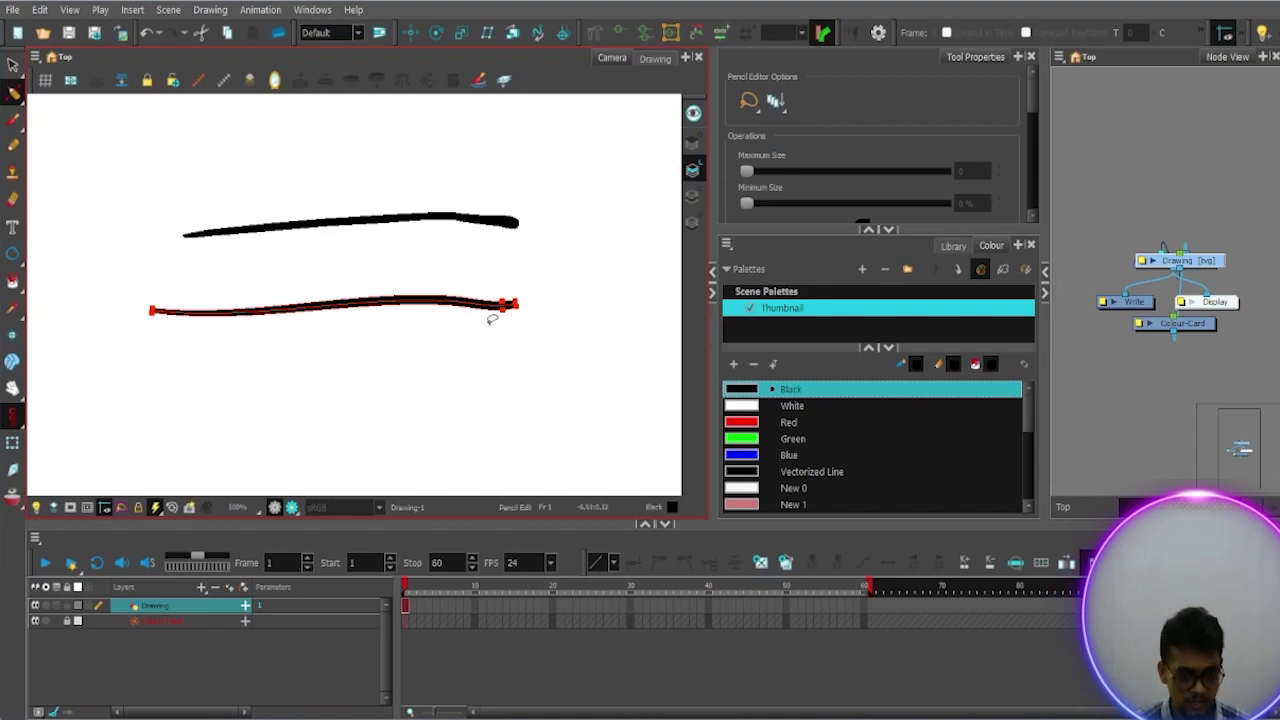
scroll(479, 325, "up", 4)
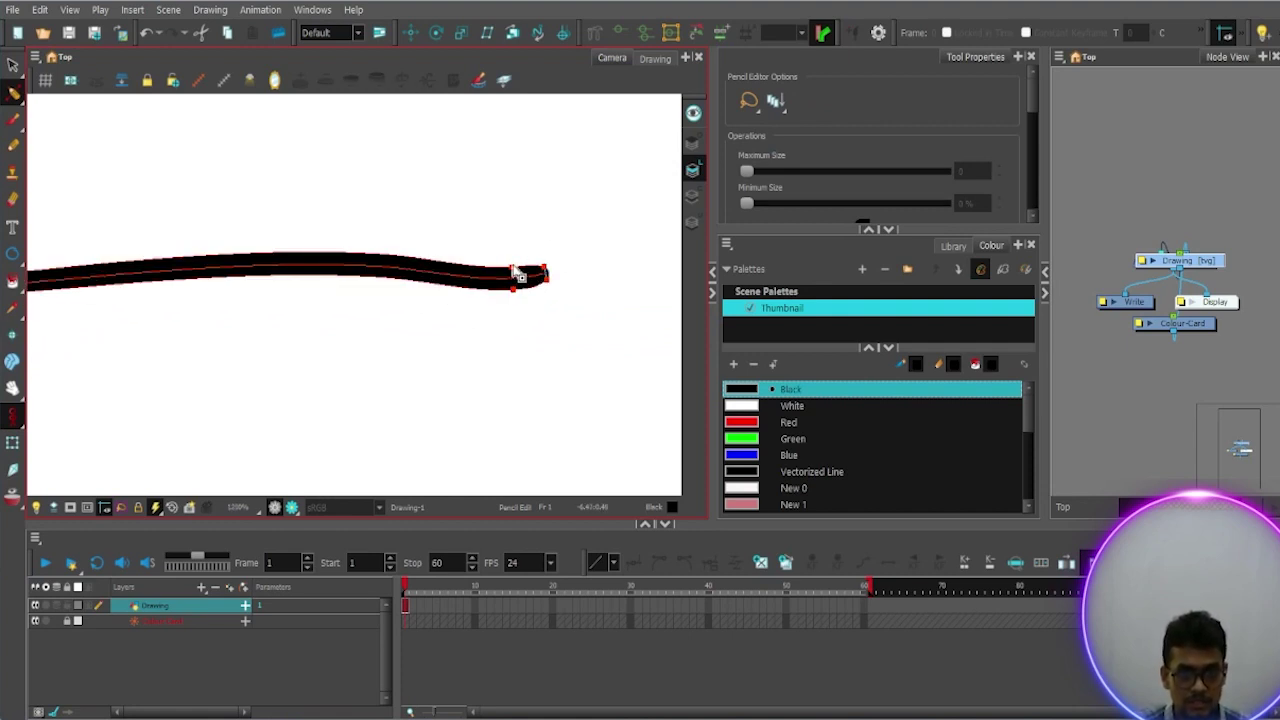
left_click_drag(517, 274, 521, 237)
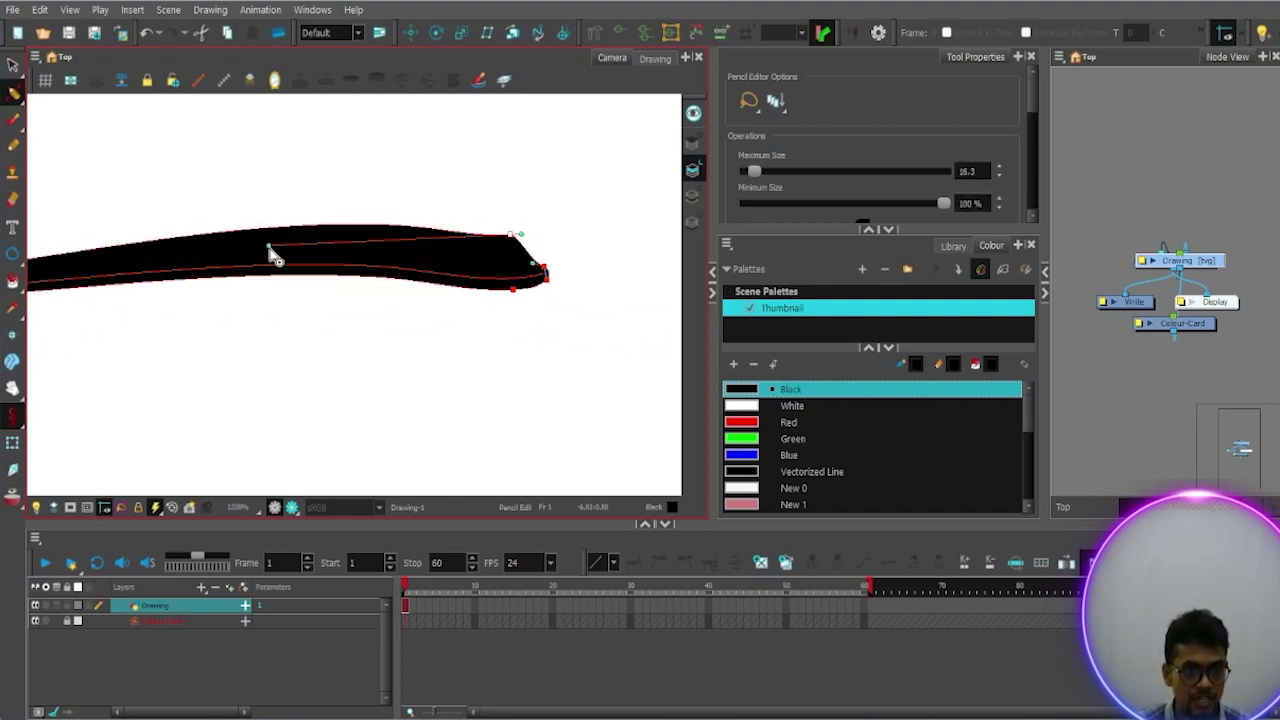
left_click_drag(271, 250, 271, 188)
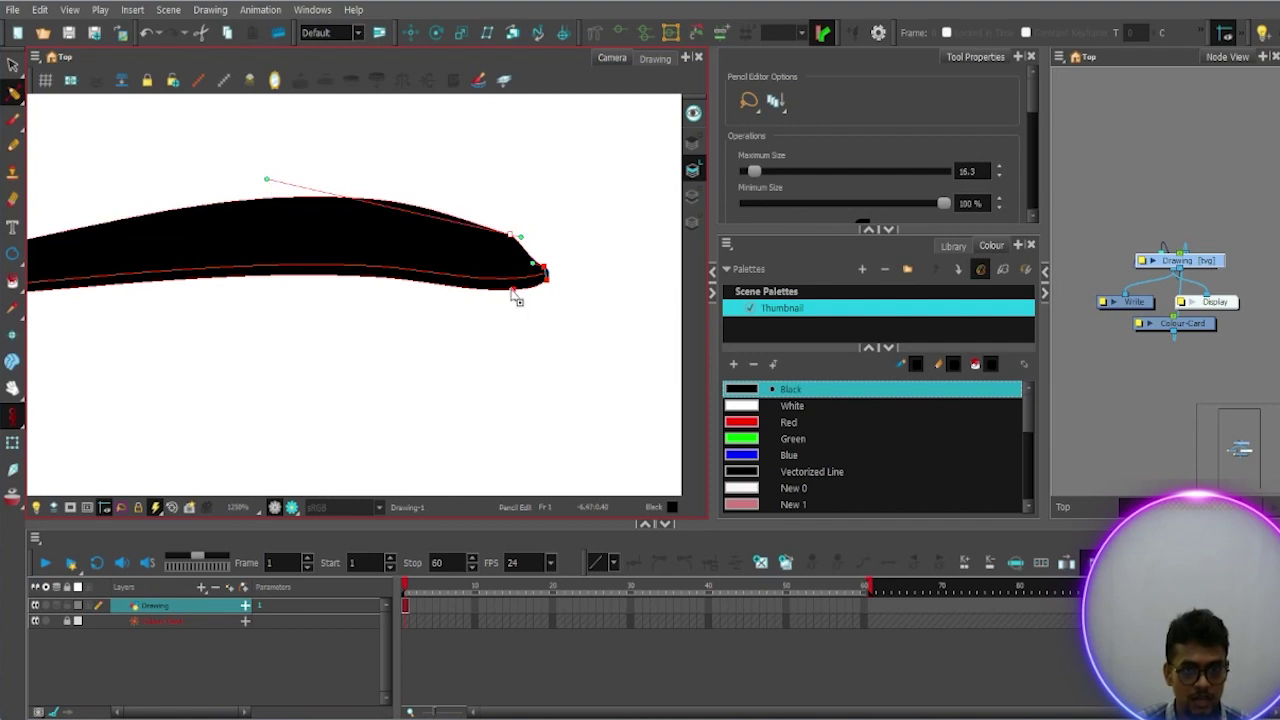
left_click_drag(513, 291, 508, 327)
mouse_move(403, 291)
left_mouse_down()
mouse_move(474, 329)
mouse_move(326, 331)
mouse_move(335, 289)
mouse_move(351, 314)
mouse_move(343, 300)
left_mouse_up()
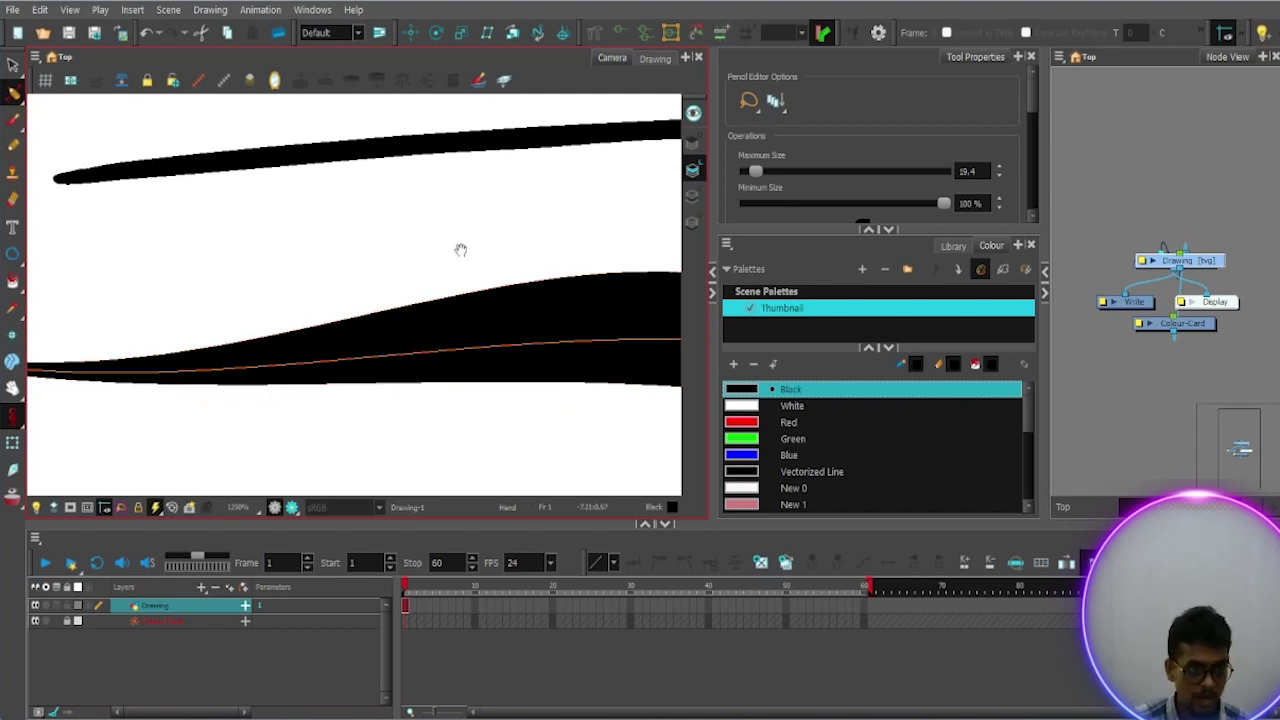
Step: Try to reshape the brush stroke with the Pencil Editor, and stretch it slightly taller with the Select tool
mouse_move(460, 251)
left_mouse_down()
mouse_move(323, 354)
mouse_move(316, 295)
left_mouse_up()
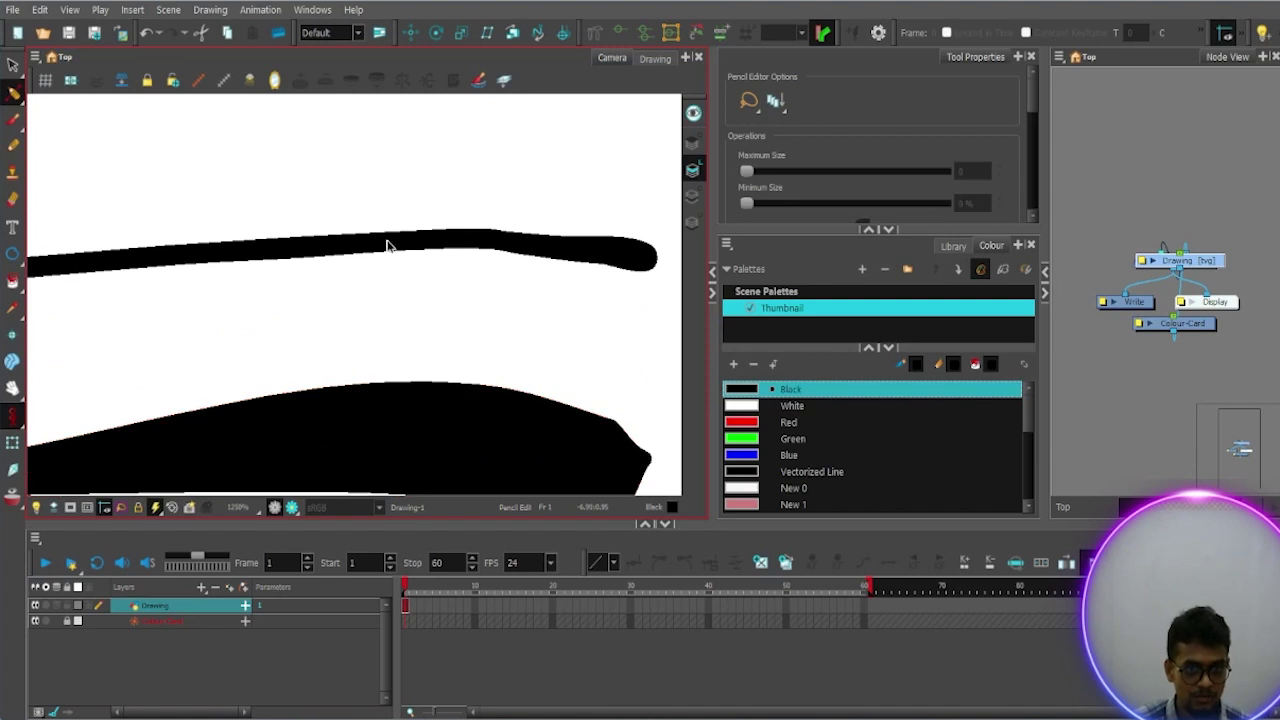
mouse_move(448, 242)
left_mouse_down()
mouse_move(316, 282)
mouse_move(460, 208)
left_mouse_up()
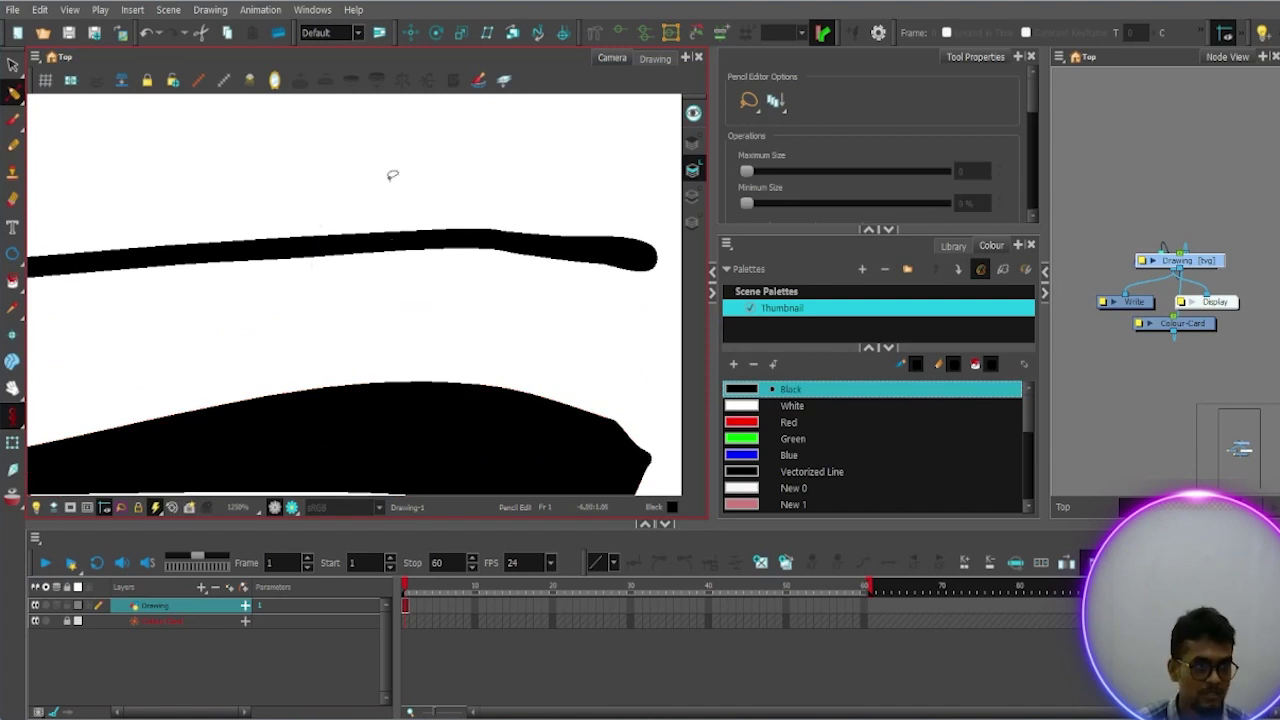
left_click(13, 64)
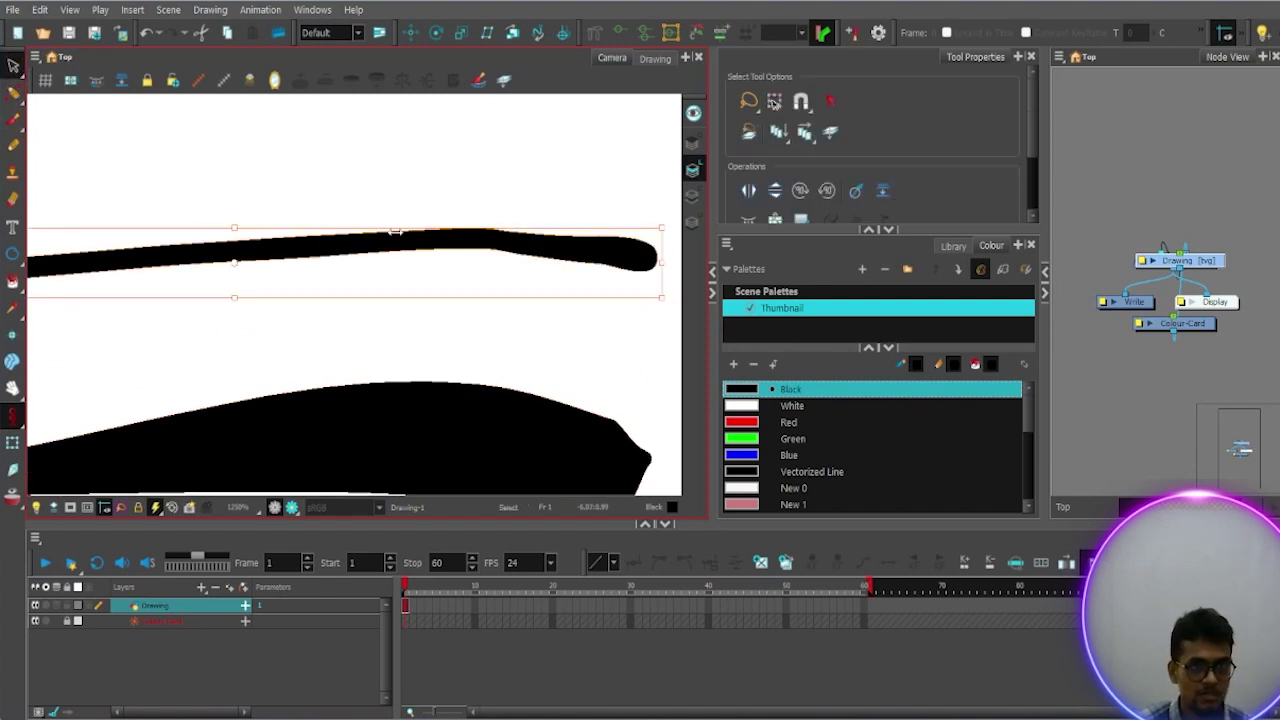
mouse_move(237, 227)
left_mouse_down()
mouse_move(232, 155)
mouse_move(236, 207)
left_mouse_up()
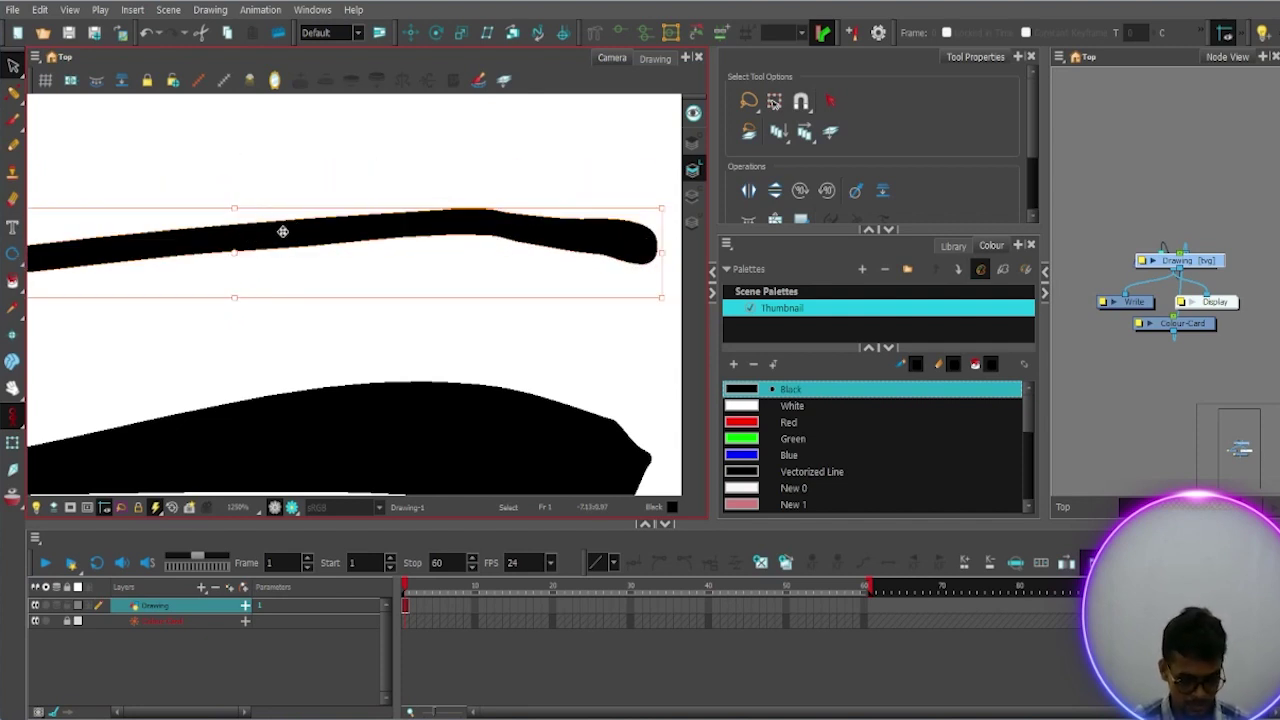
left_click_drag(314, 323, 360, 264)
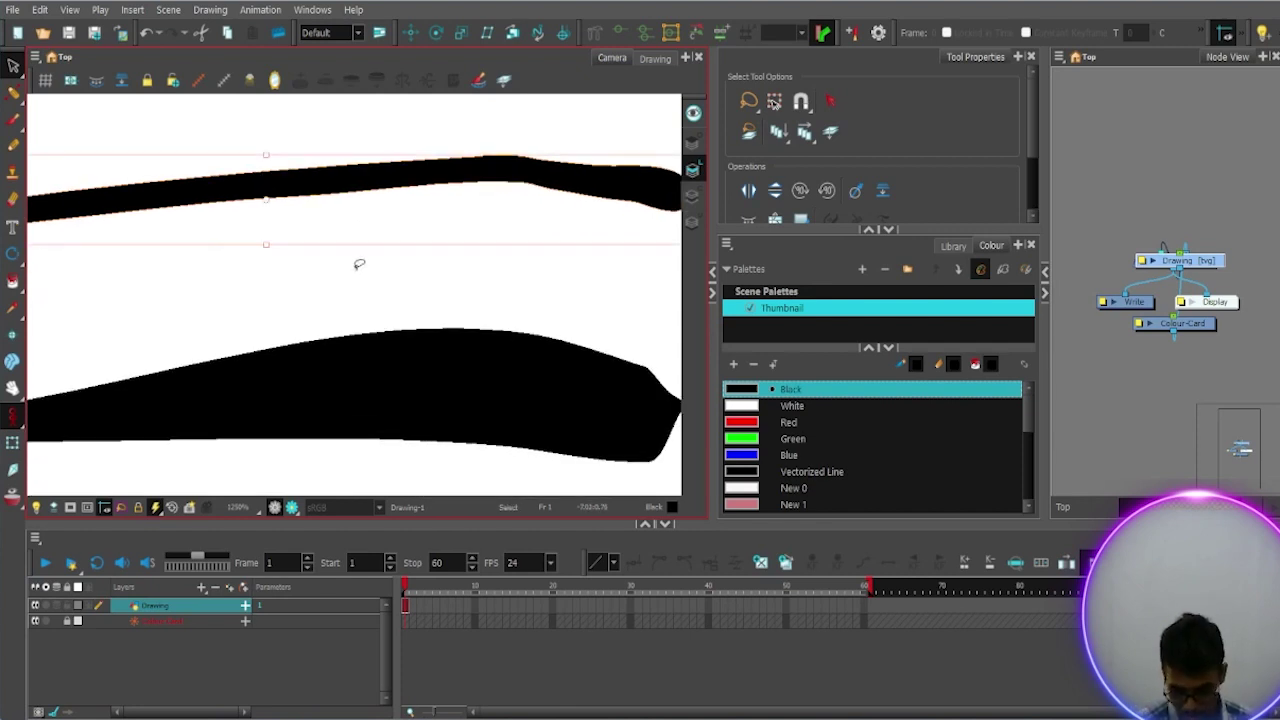
Step: Select both the brush and pencil practice strokes and delete them
scroll(343, 269, "down", 3)
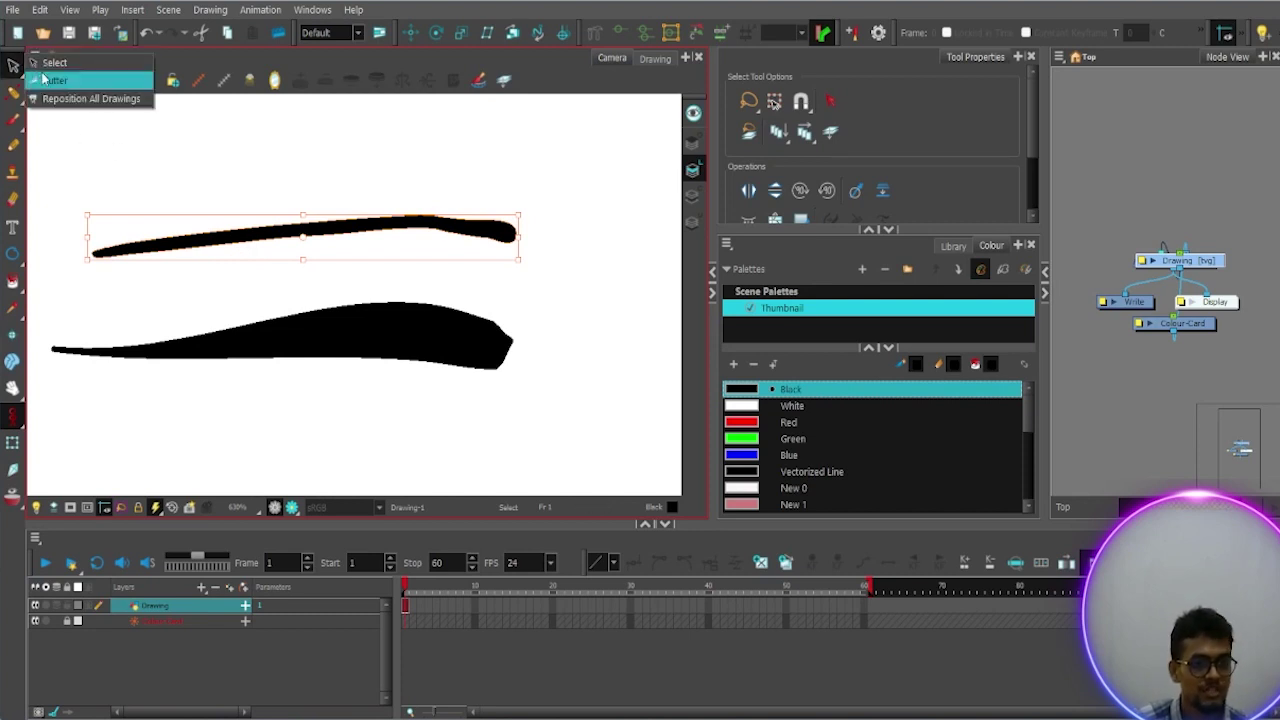
mouse_move(568, 228)
left_mouse_down()
mouse_move(134, 197)
mouse_move(57, 271)
mouse_move(455, 390)
mouse_move(540, 370)
left_mouse_up()
key("Delete")
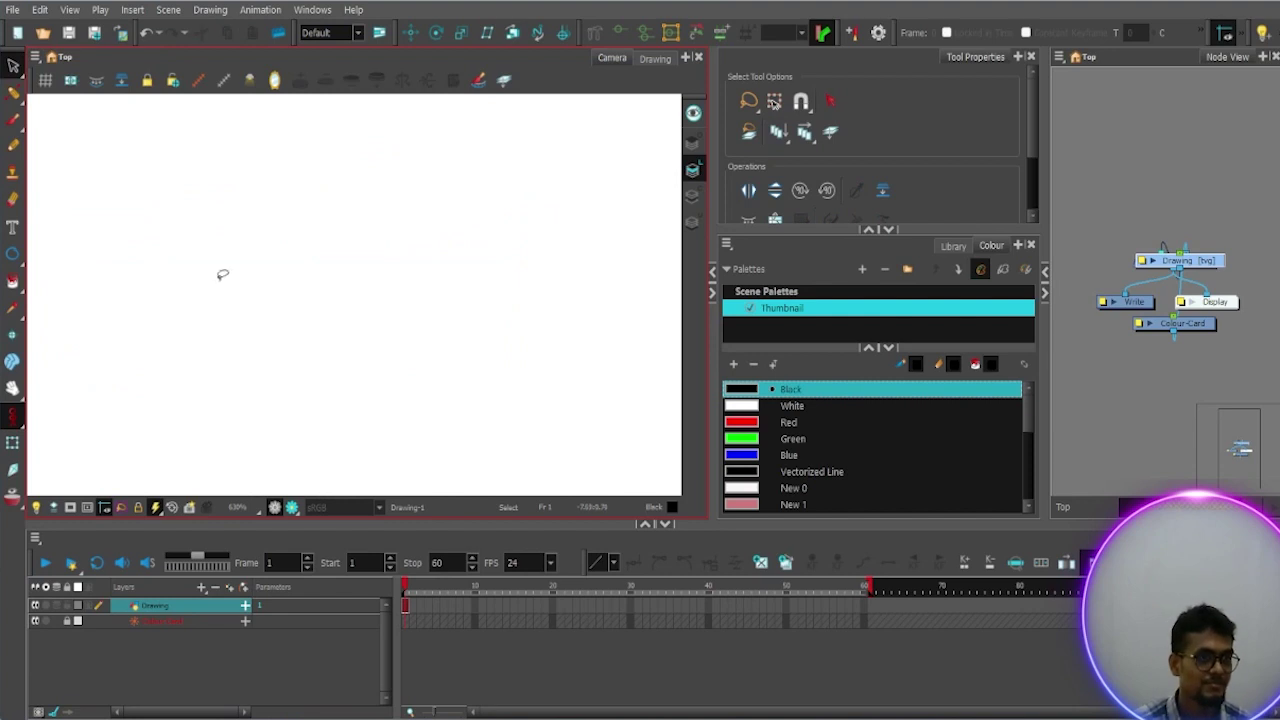
key("space")
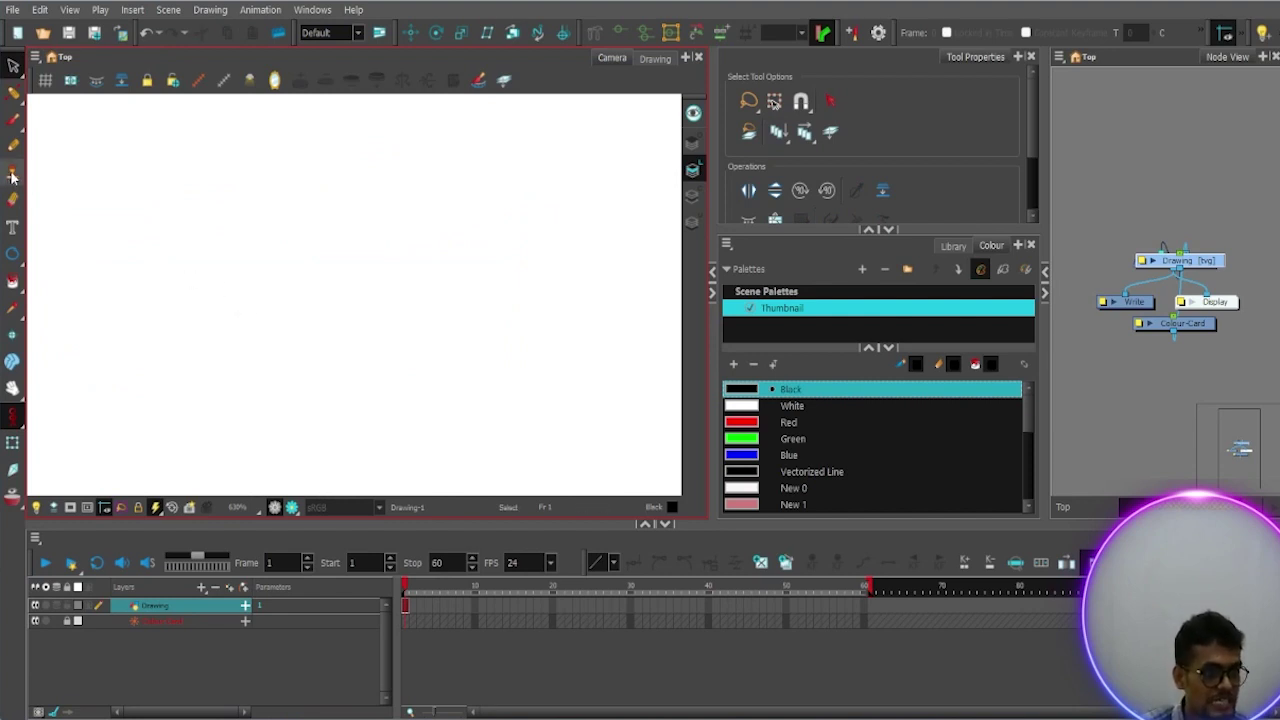
Step: Look over the properties of the Stamp tool and the Eraser tool
left_click(12, 175)
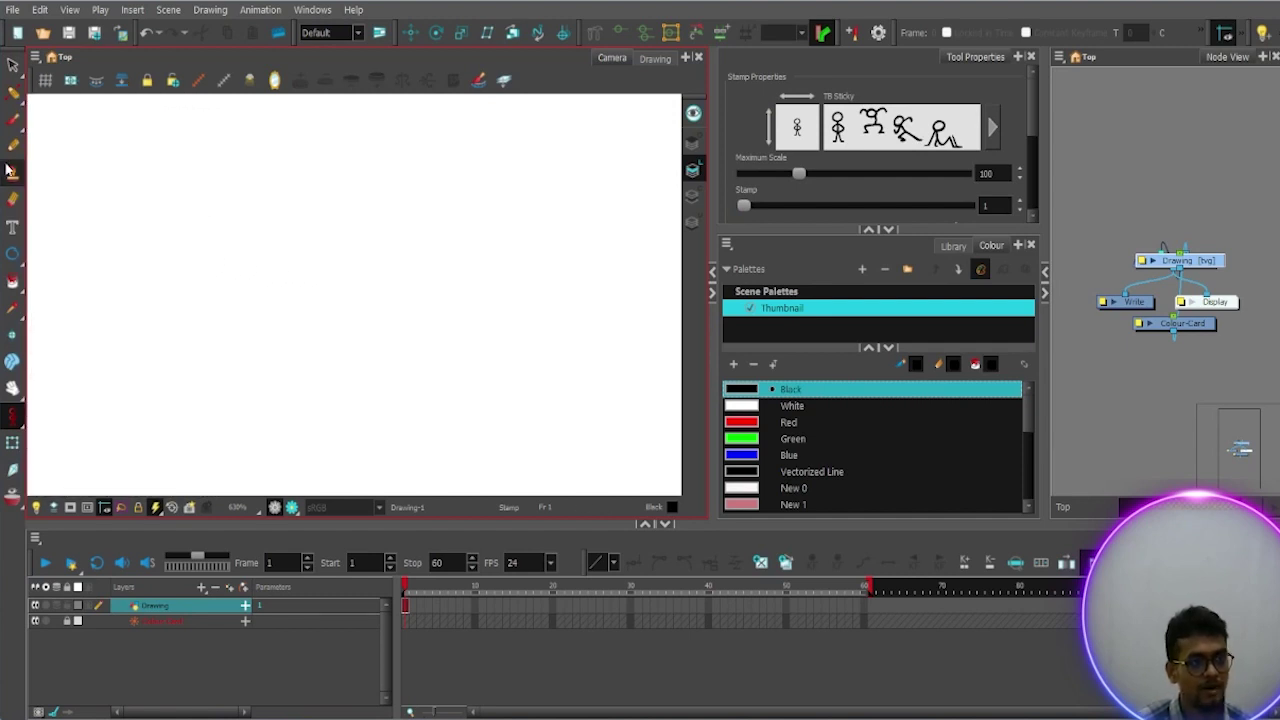
left_click(12, 65)
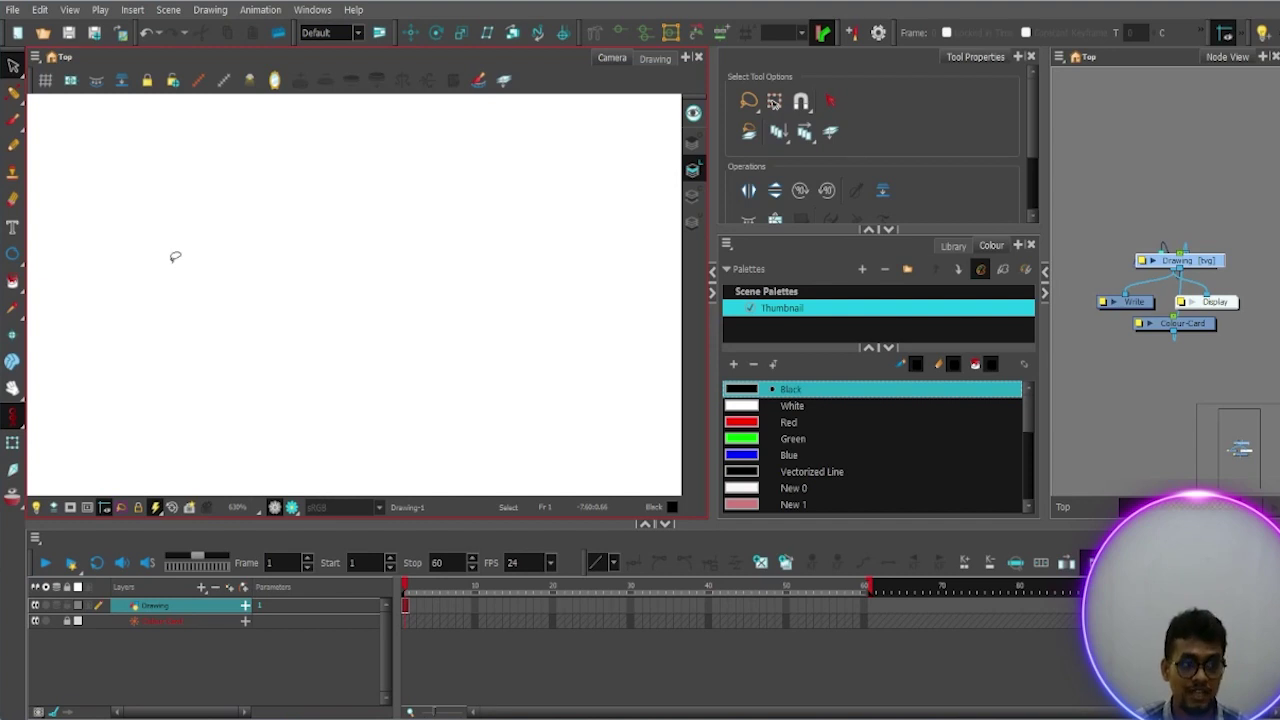
left_click(13, 201)
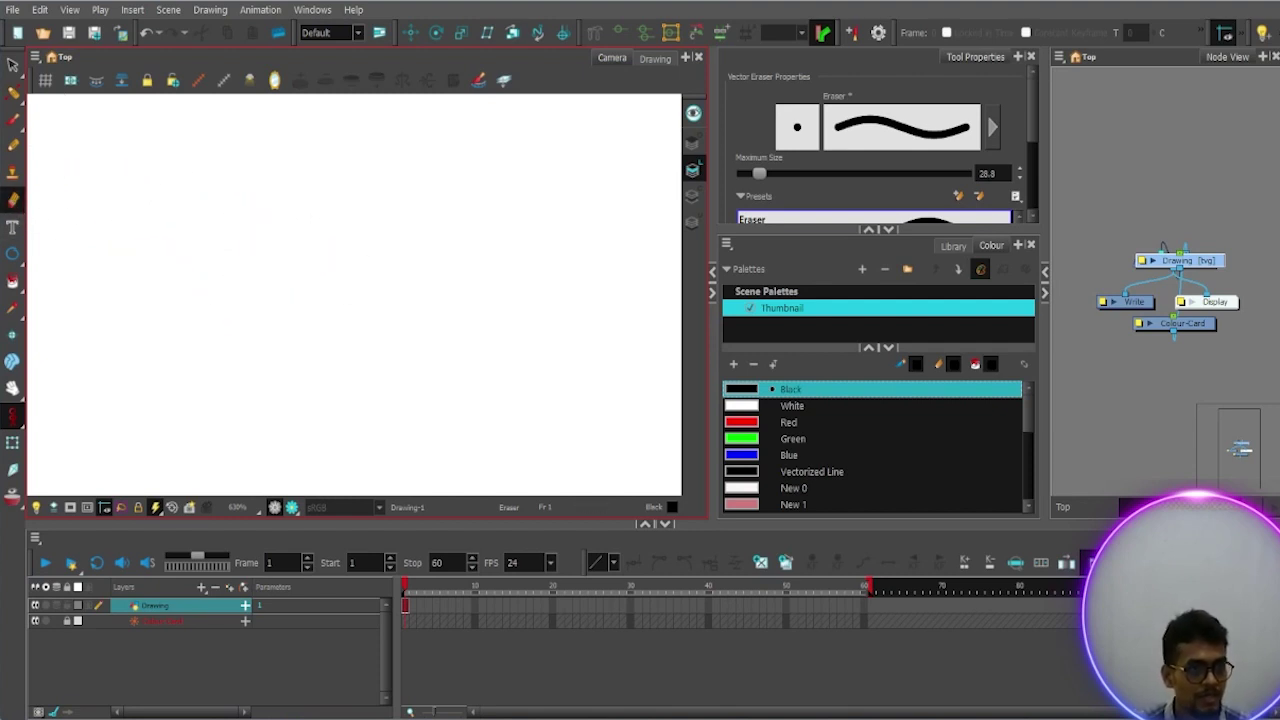
Step: Draw two long curved Pencil strokes that cross each other in the empty area
left_click(13, 145)
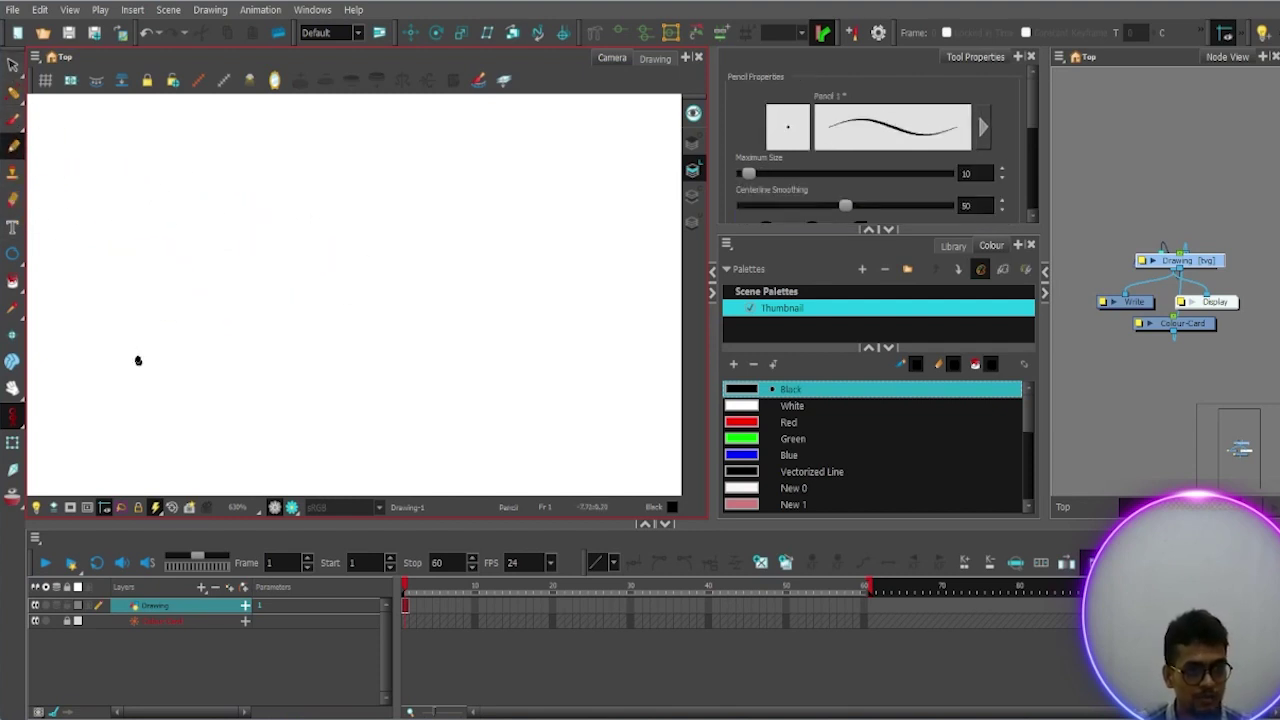
left_click_drag(138, 362, 533, 219)
left_click_drag(366, 168, 520, 362)
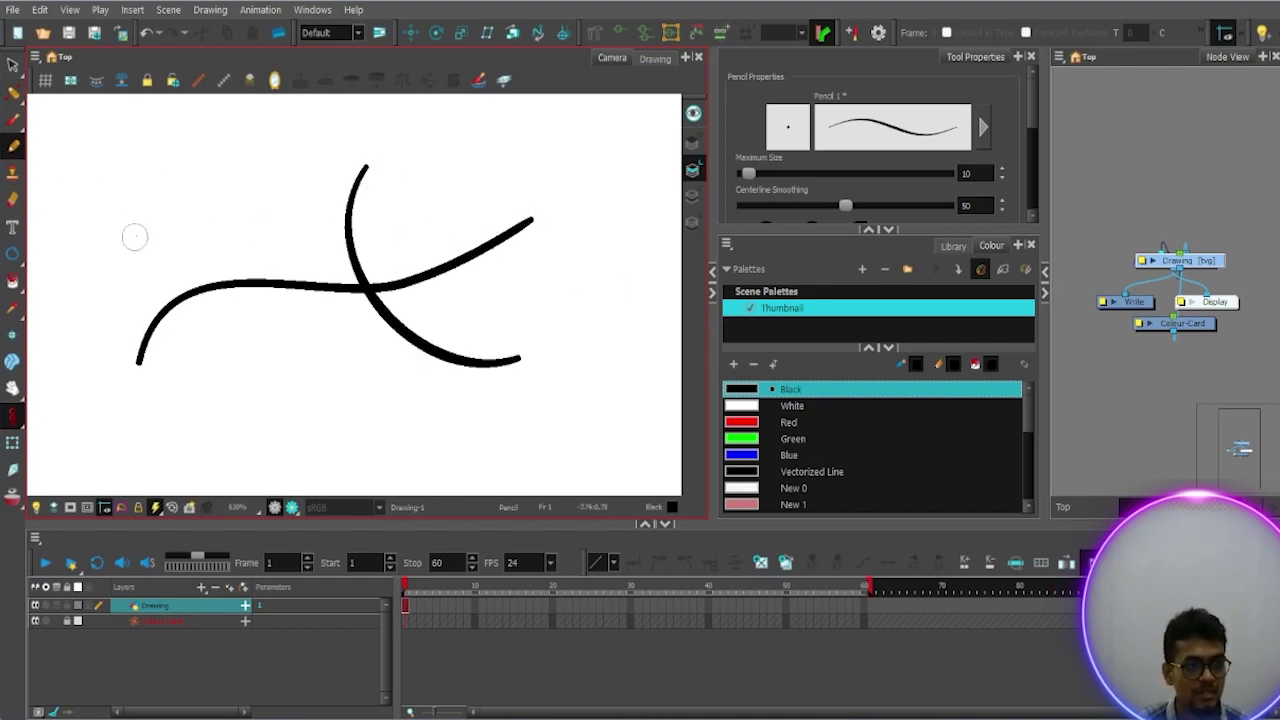
Step: Erase a section from each of the four arms of the crossing pencil strokes with the Eraser
left_click(12, 202)
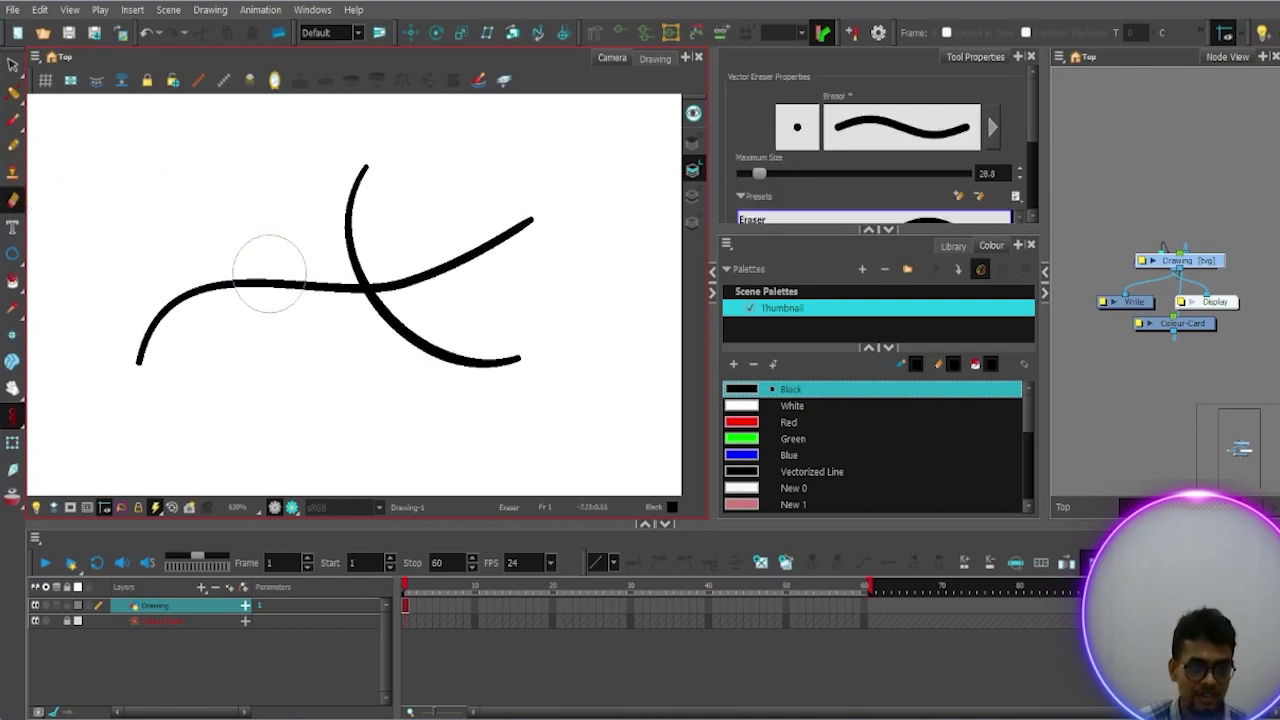
left_click_drag(266, 277, 272, 306)
mouse_move(490, 235)
left_mouse_down()
mouse_move(466, 229)
mouse_move(475, 240)
left_mouse_up()
left_click_drag(465, 355, 440, 342)
mouse_move(382, 228)
left_mouse_down()
mouse_move(380, 191)
mouse_move(362, 175)
left_mouse_up()
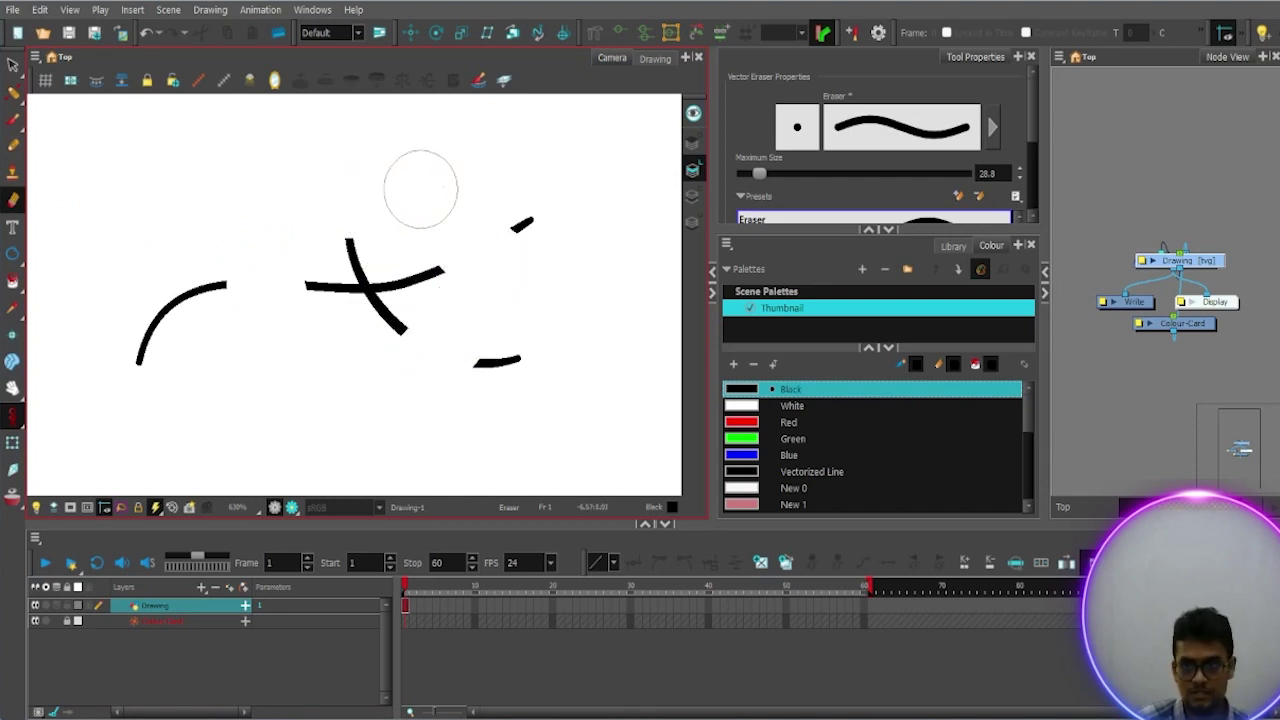
Step: Review the Eraser's smoothing and tip settings in its full properties and close them
left_click(993, 128)
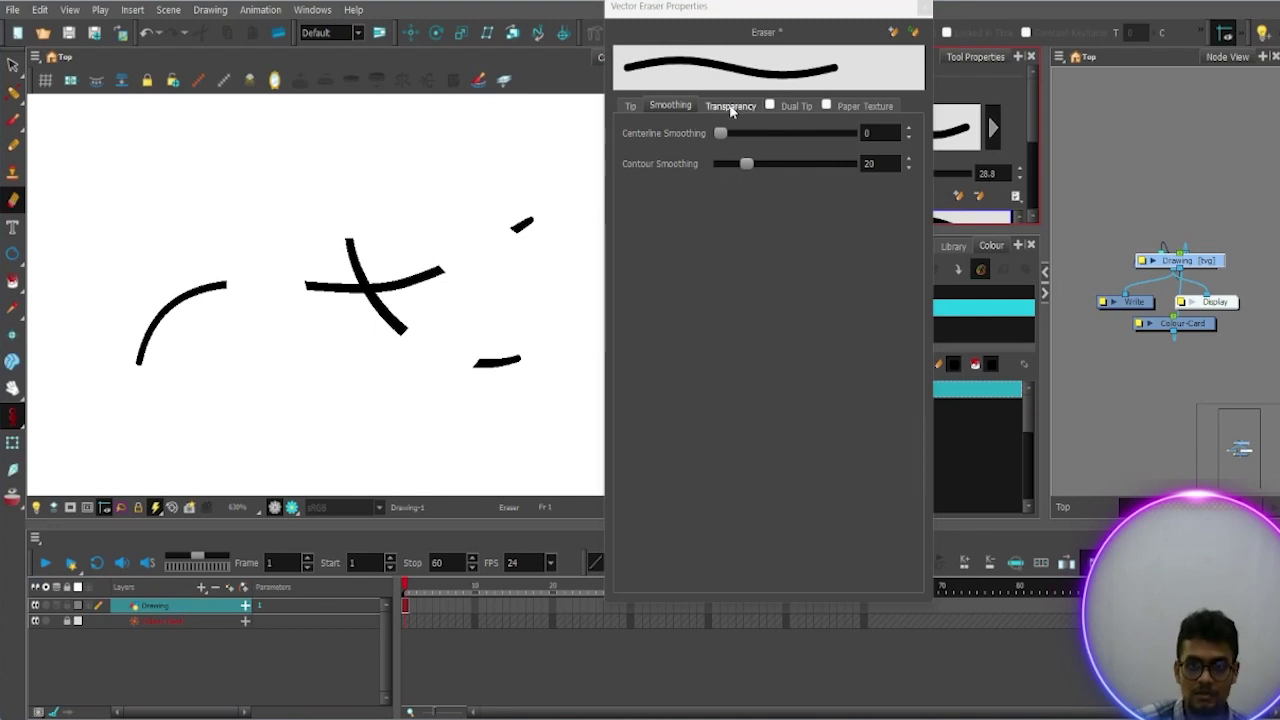
left_click(632, 105)
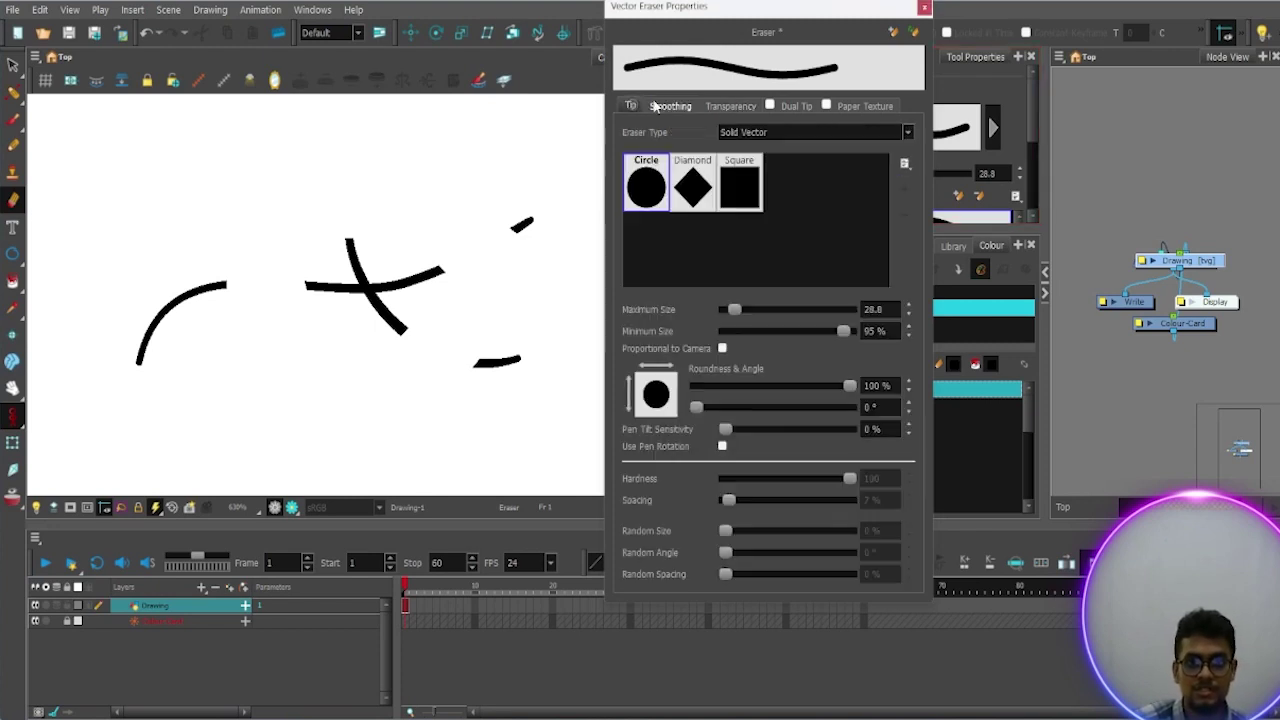
left_click(925, 8)
mouse_move(1034, 119)
left_mouse_down()
mouse_move(1030, 172)
mouse_move(1031, 110)
left_mouse_up()
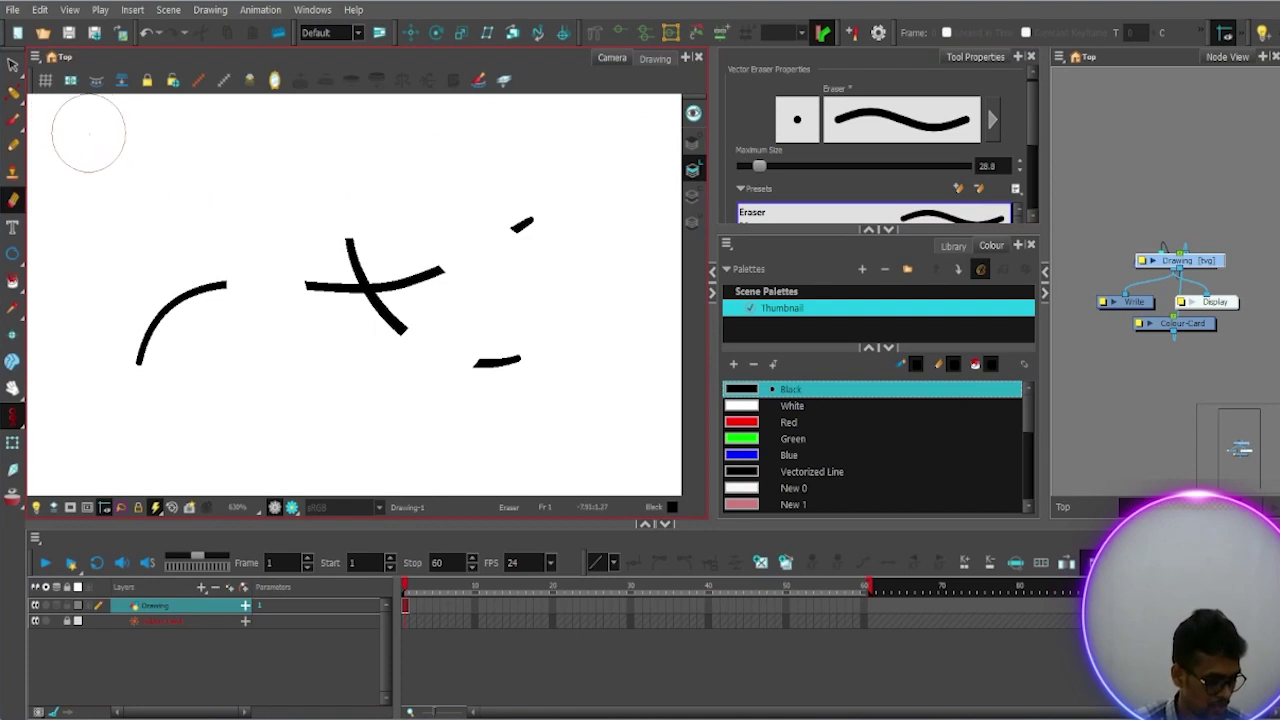
Step: Select all the remaining pencil stroke pieces in the empty area and delete them
key("alt+s")
mouse_move(591, 191)
left_mouse_down()
mouse_move(251, 195)
mouse_move(64, 323)
mouse_move(480, 405)
left_mouse_up()
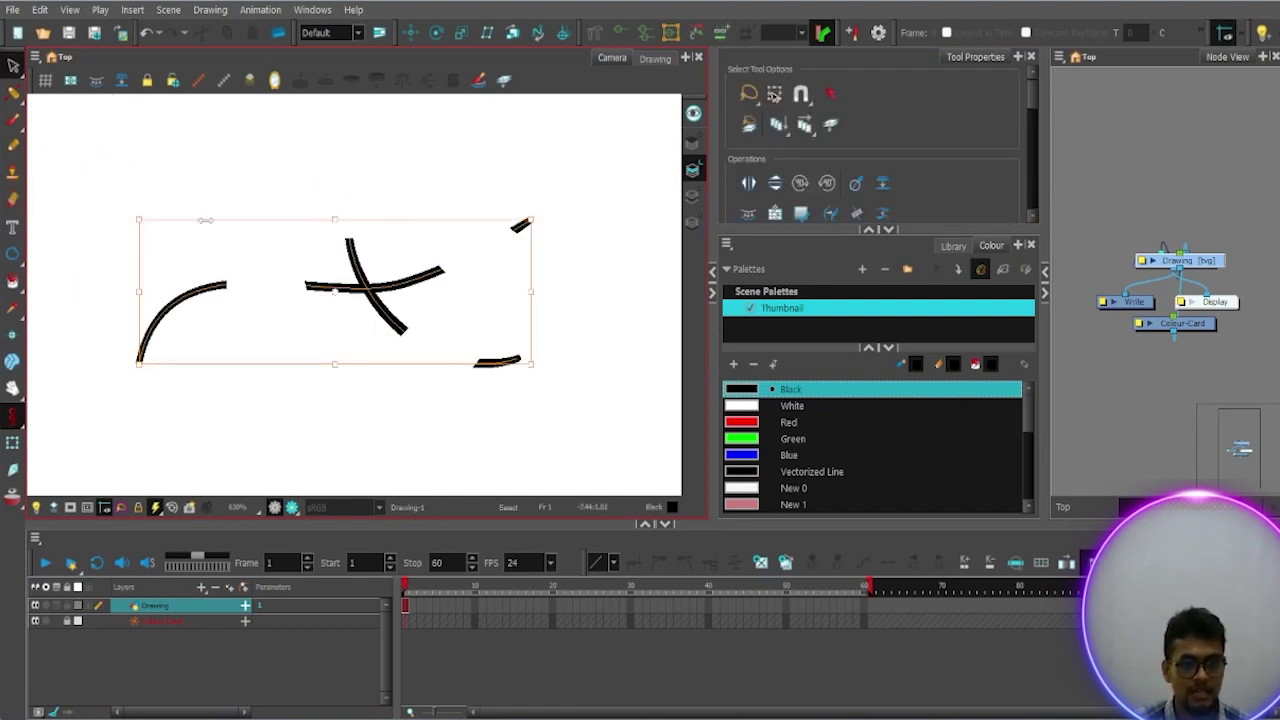
key("Delete")
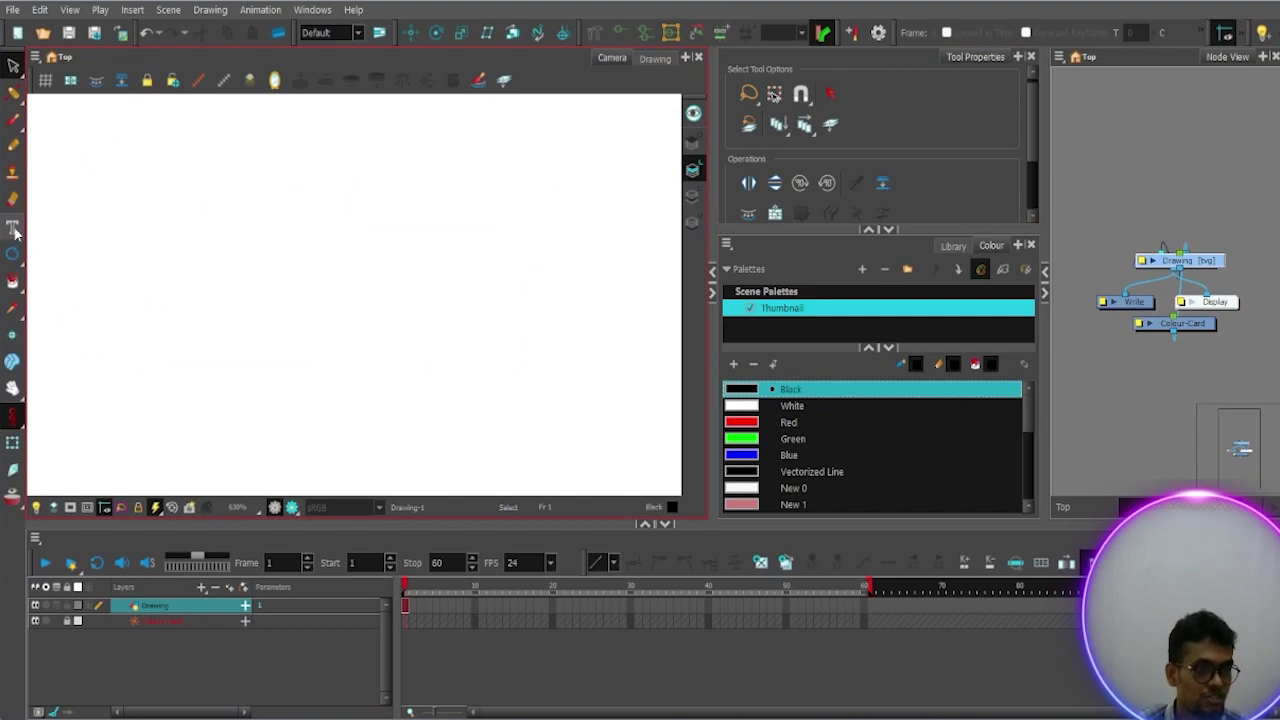
Step: Add the text "dhs" in the empty area with the Text tool
left_click(13, 229)
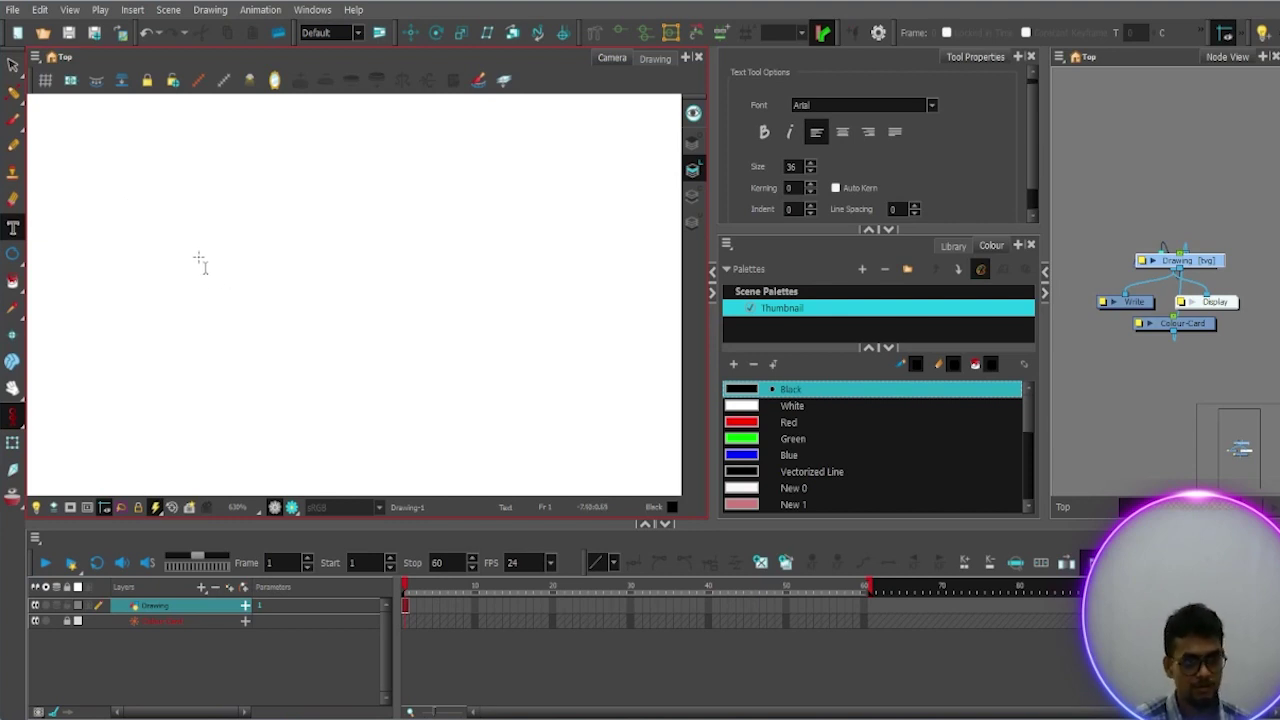
left_click(290, 272)
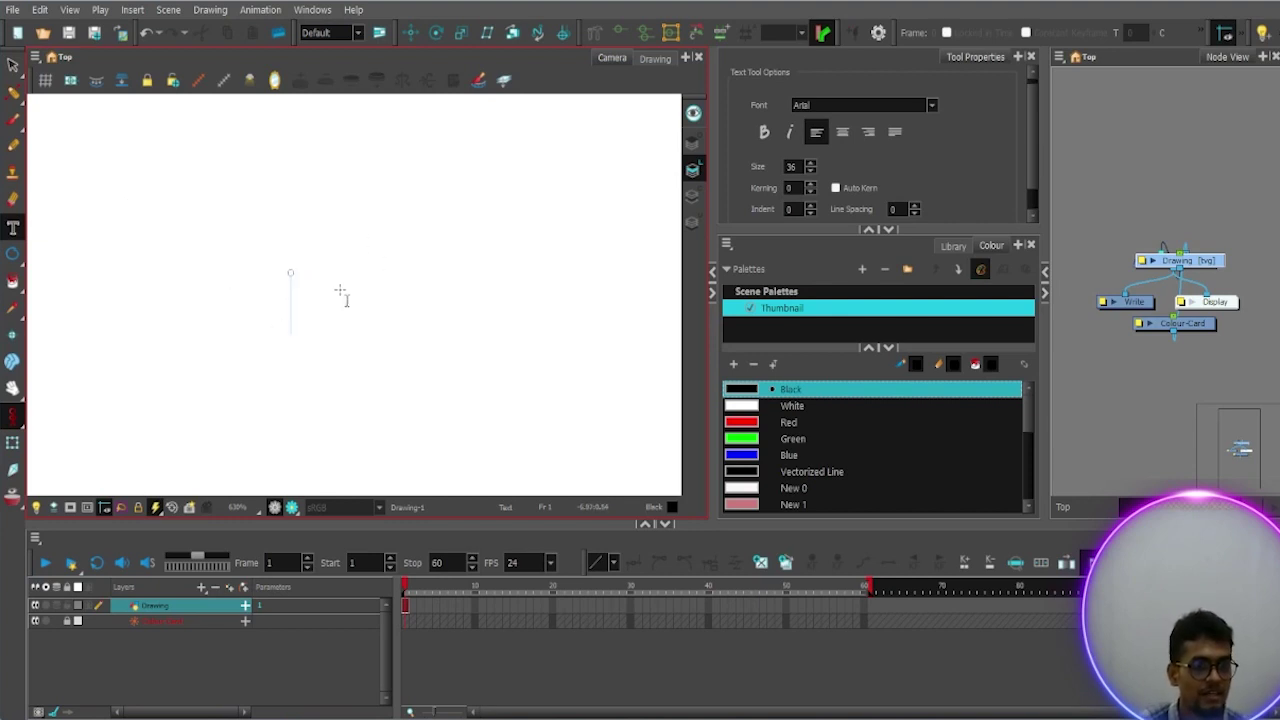
type("dhs")
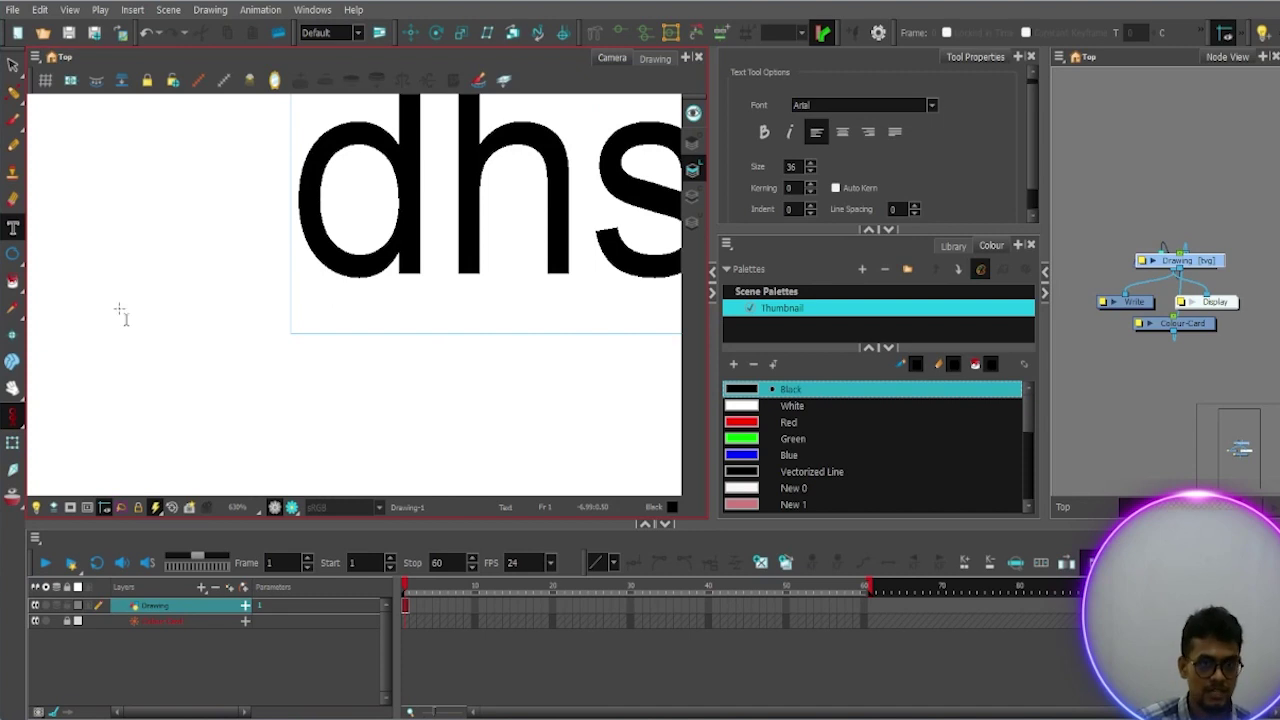
Step: Select the "dhs" text and move it down and to the left so all three letters fit in view
left_click(14, 64)
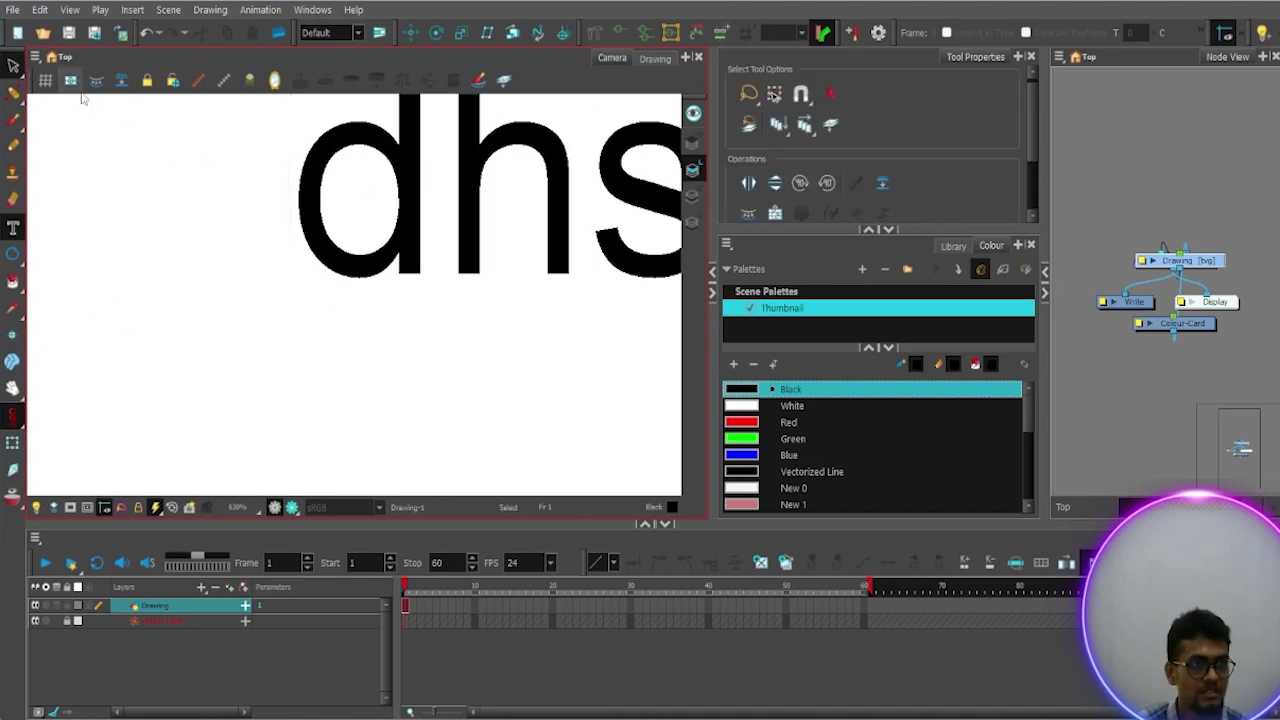
left_click(424, 203)
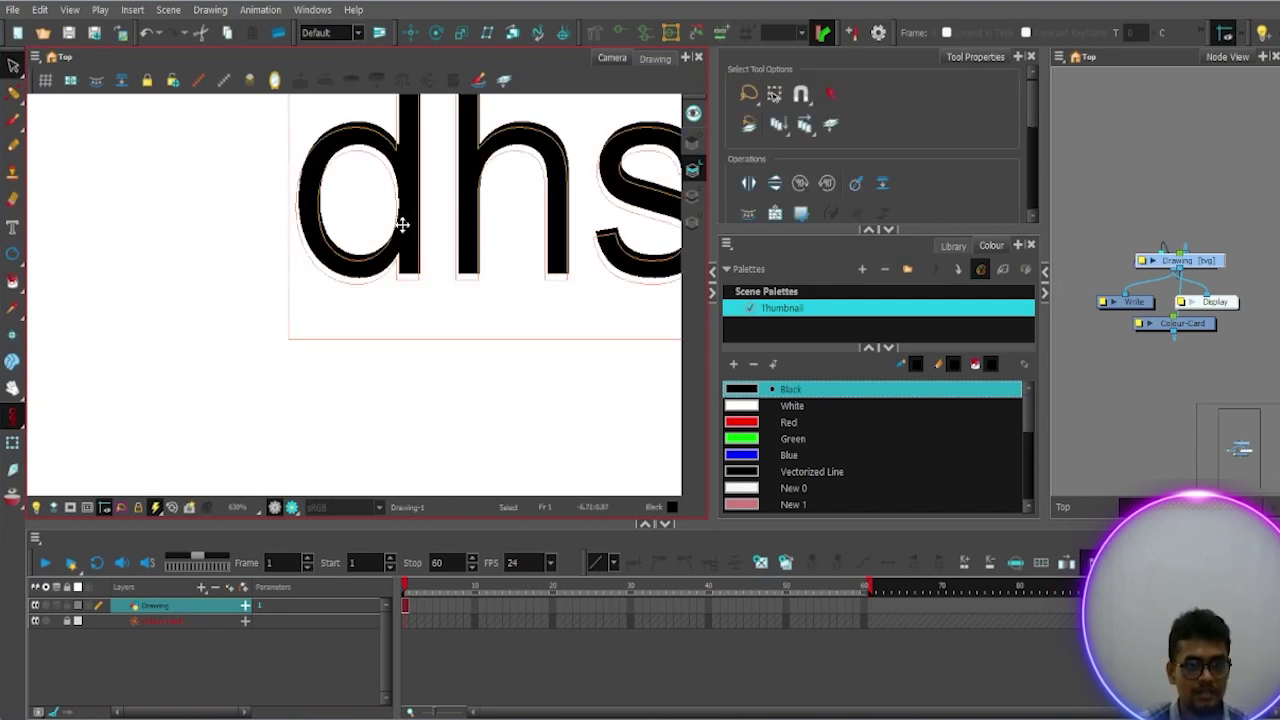
left_click_drag(404, 222, 245, 327)
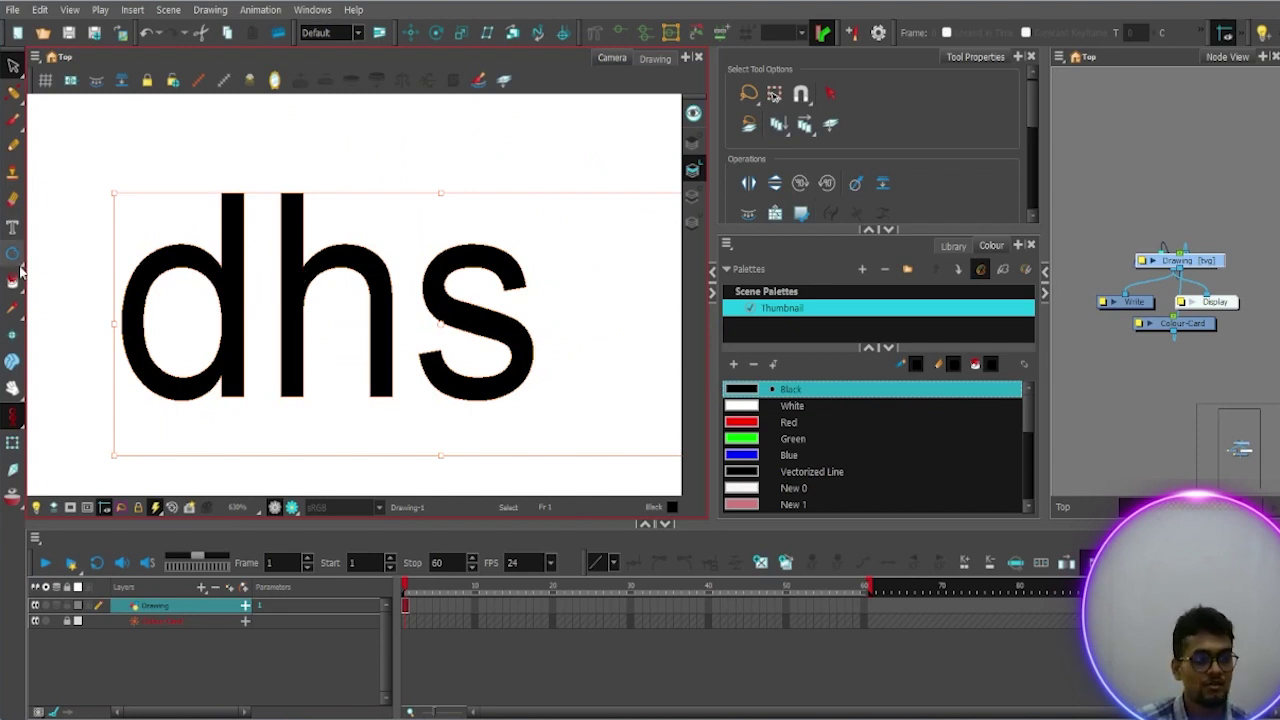
Step: Look over the Text tool's font, alignment, size and spacing options, and delete the "dhs" text
left_click(12, 227)
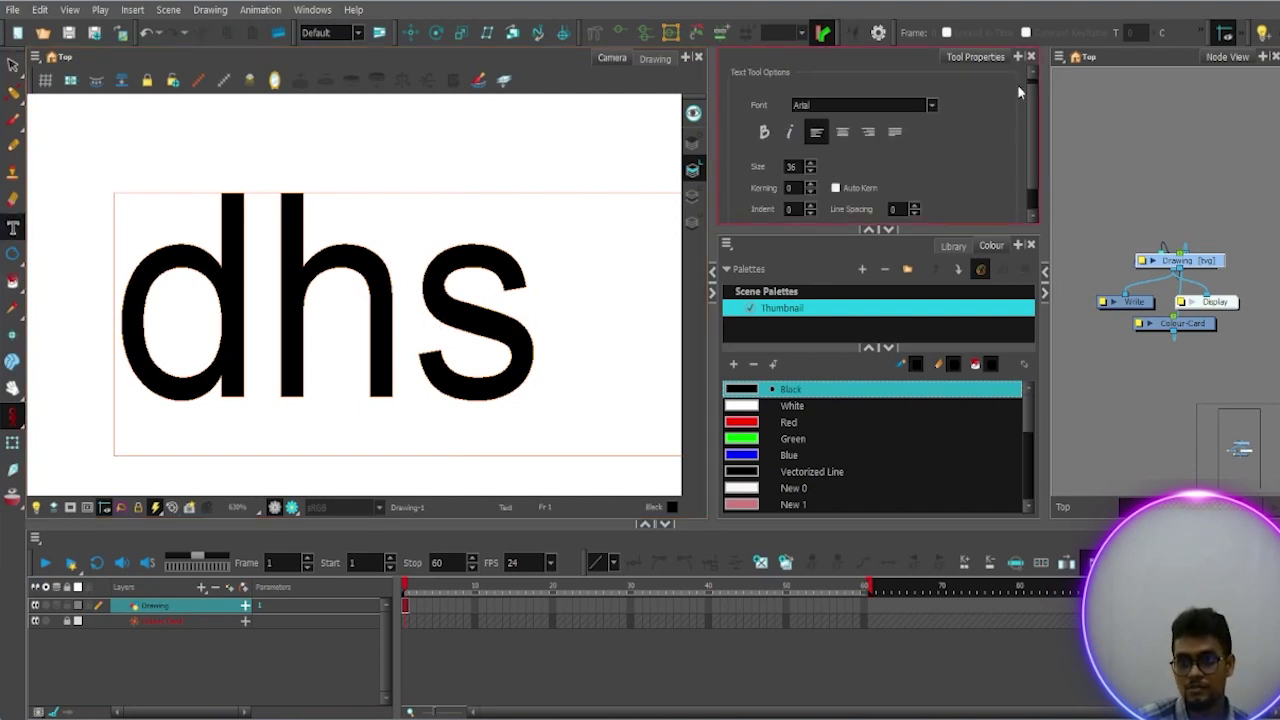
mouse_move(1036, 121)
left_mouse_down()
mouse_move(1030, 155)
mouse_move(1034, 114)
left_mouse_up()
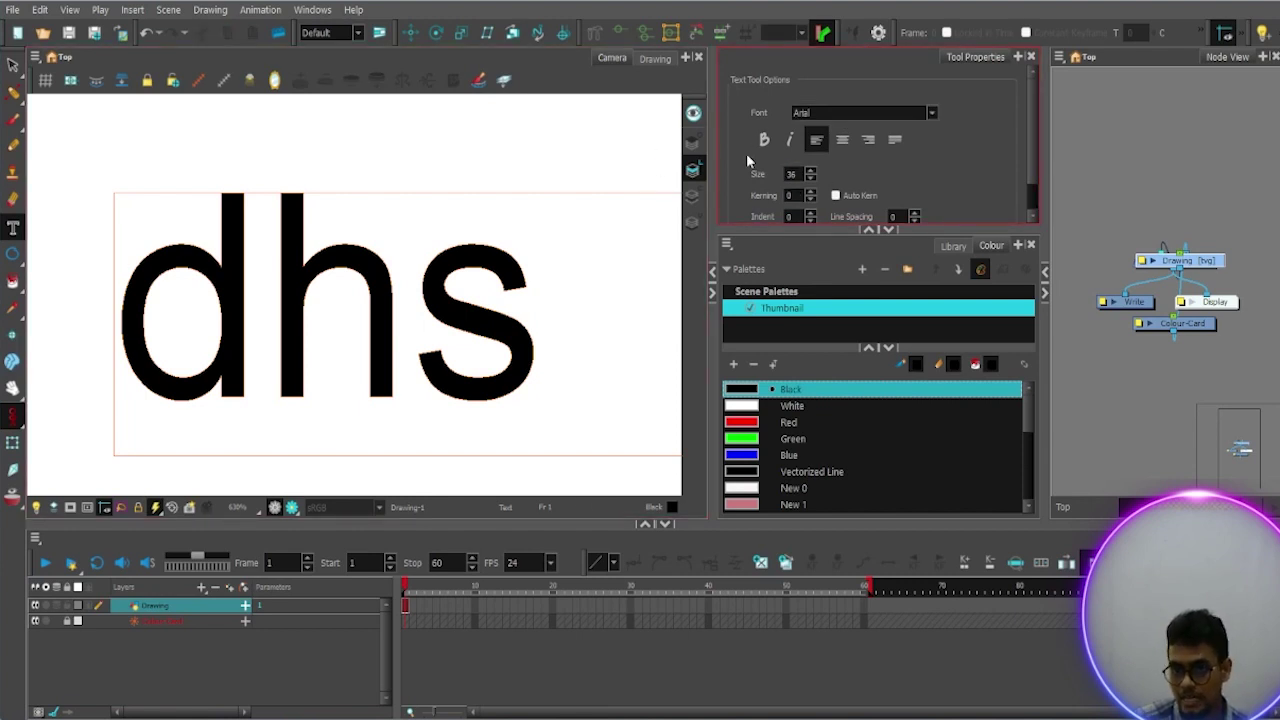
mouse_move(1029, 133)
left_mouse_down()
mouse_move(1030, 162)
mouse_move(1031, 121)
left_mouse_up()
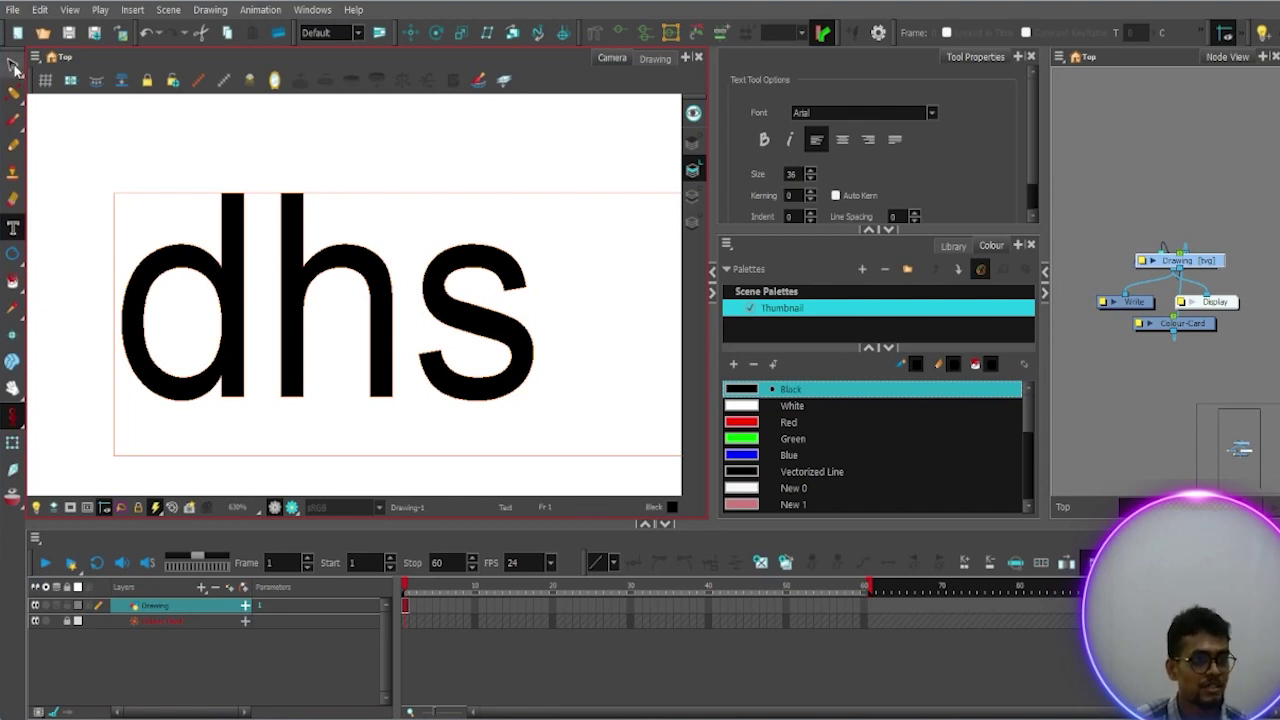
left_click(14, 66)
key("Delete")
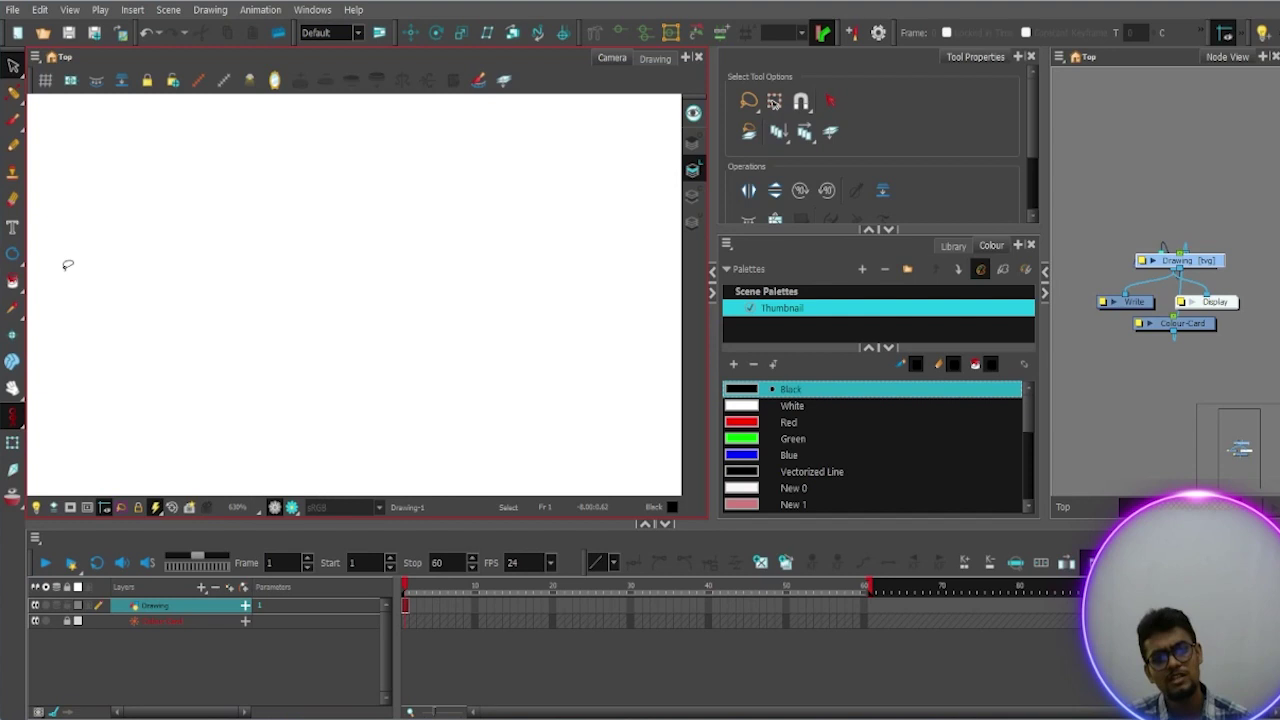
Step: Draw a wide rectangle in the empty area and a tall ellipse to its right, both with pencil size 10
left_click(12, 254)
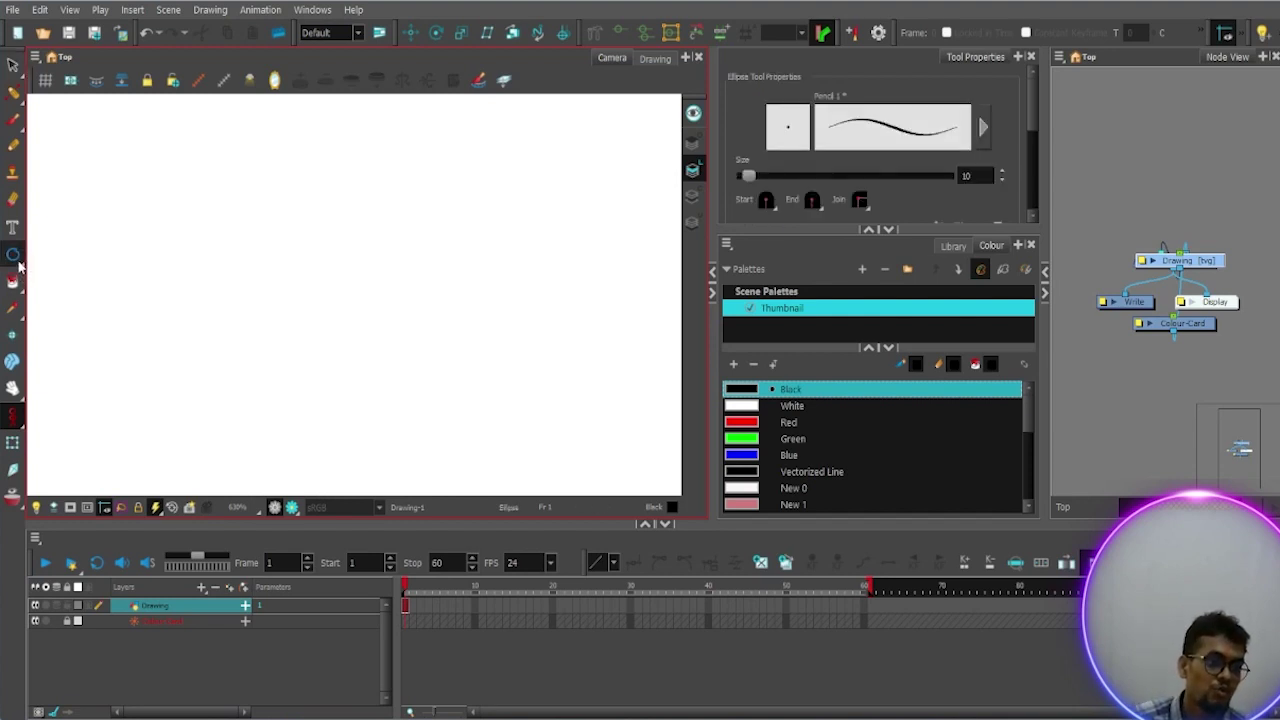
left_click(26, 266)
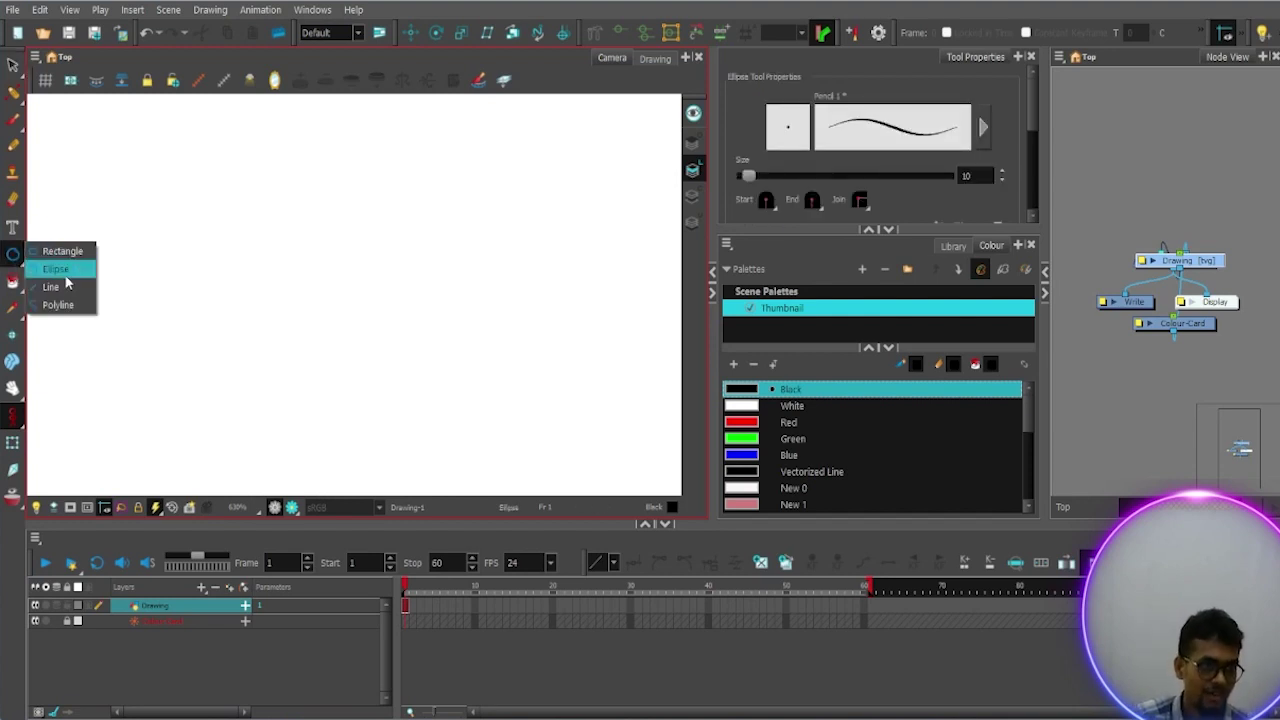
left_click(62, 252)
left_click_drag(140, 162, 445, 338)
left_click(18, 262)
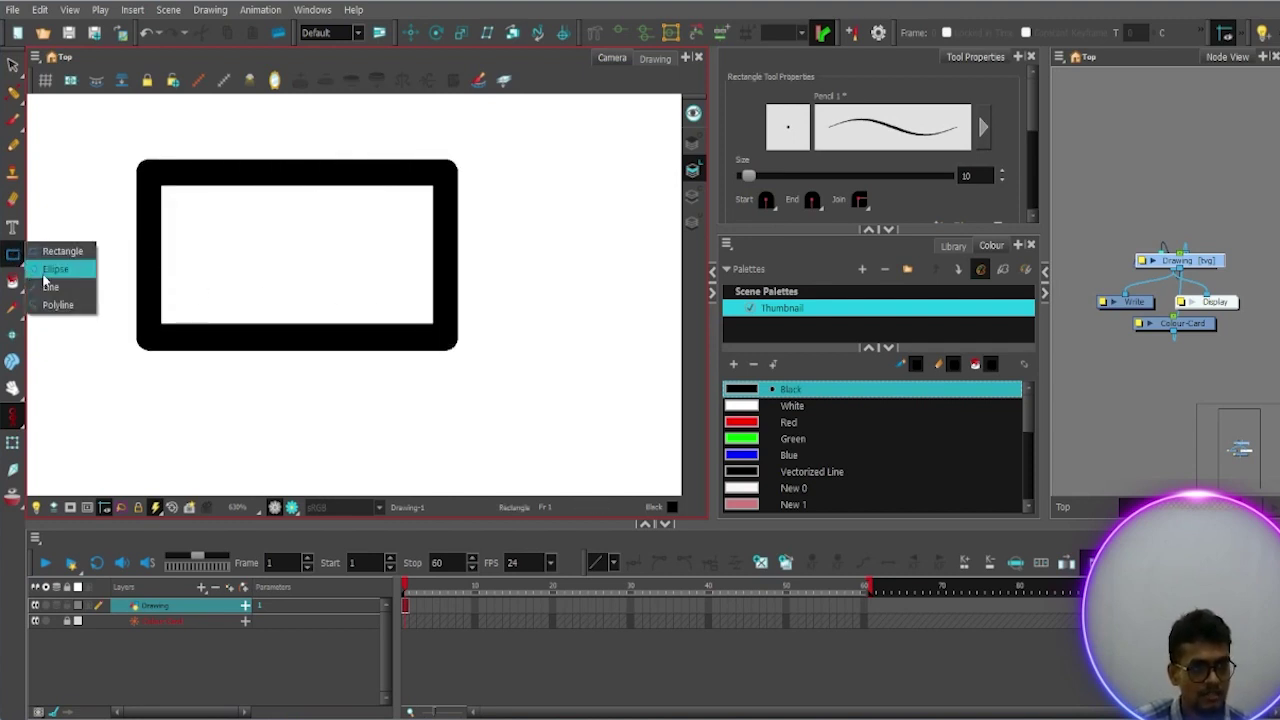
left_click(50, 268)
left_click_drag(533, 167, 648, 333)
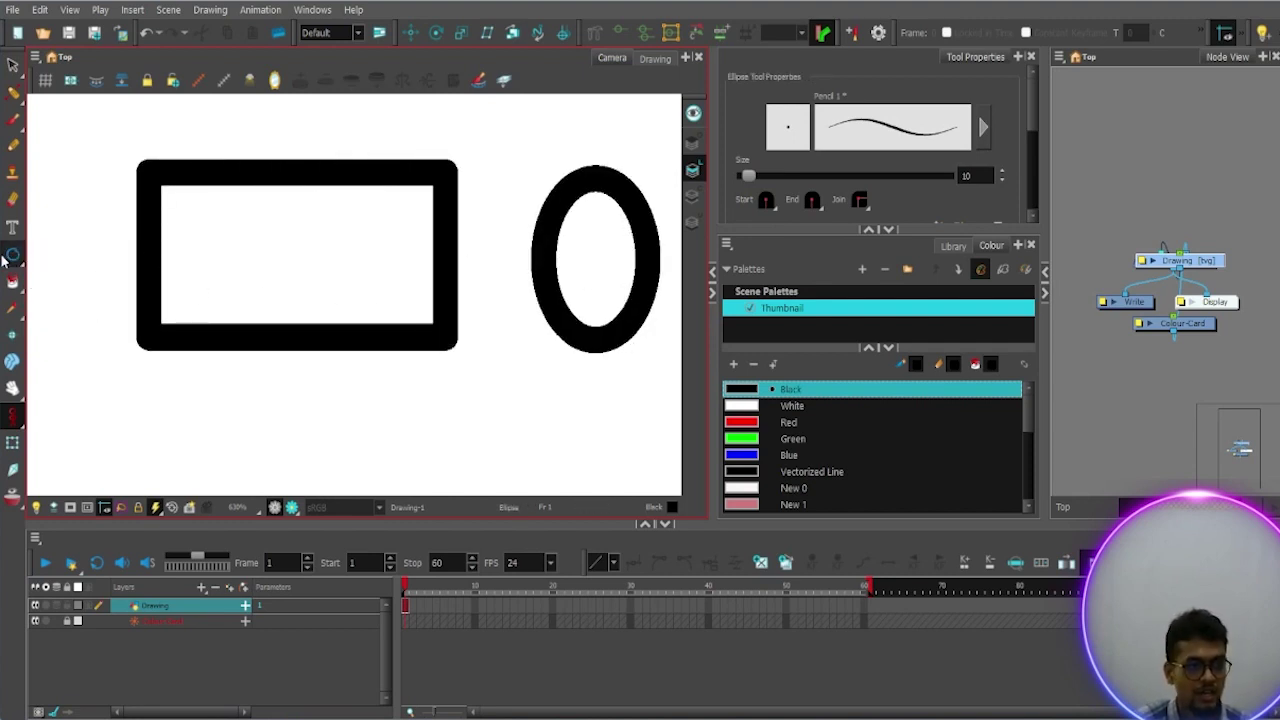
Step: Draw a long vertical straight line between the rectangle and the ellipse with the Line tool
left_click(18, 262)
left_click(50, 288)
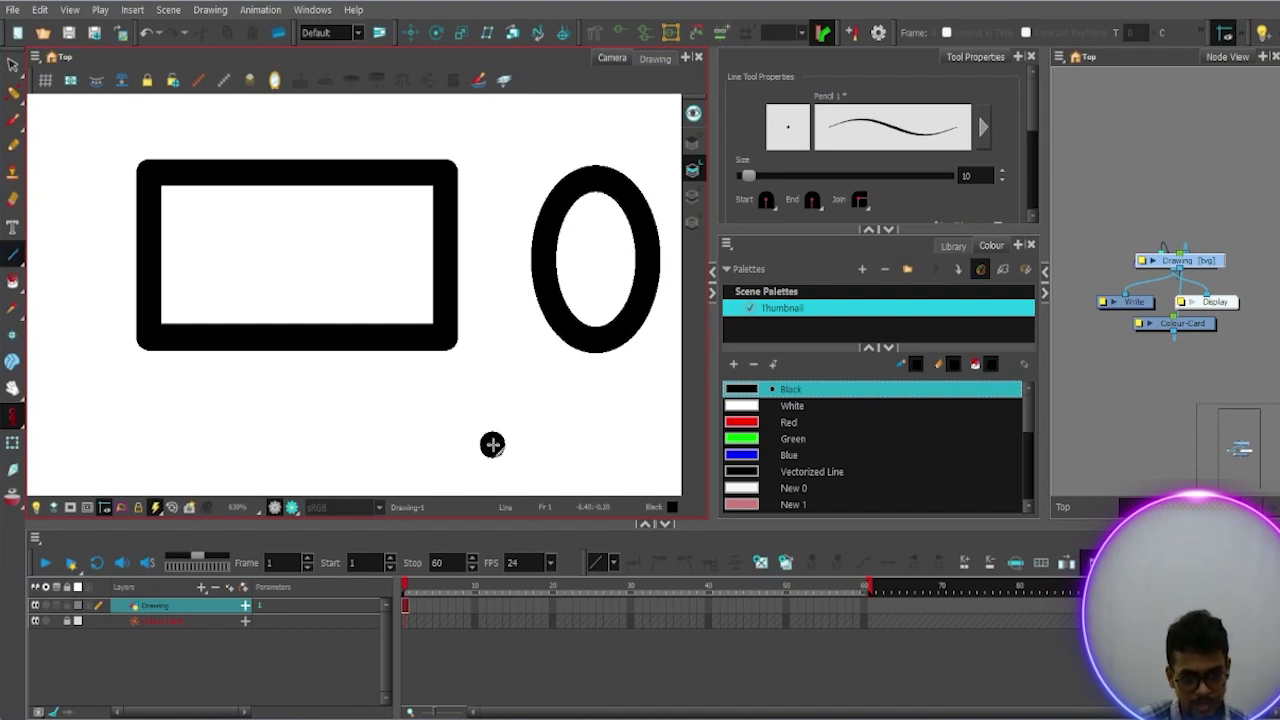
left_click_drag(491, 445, 491, 138)
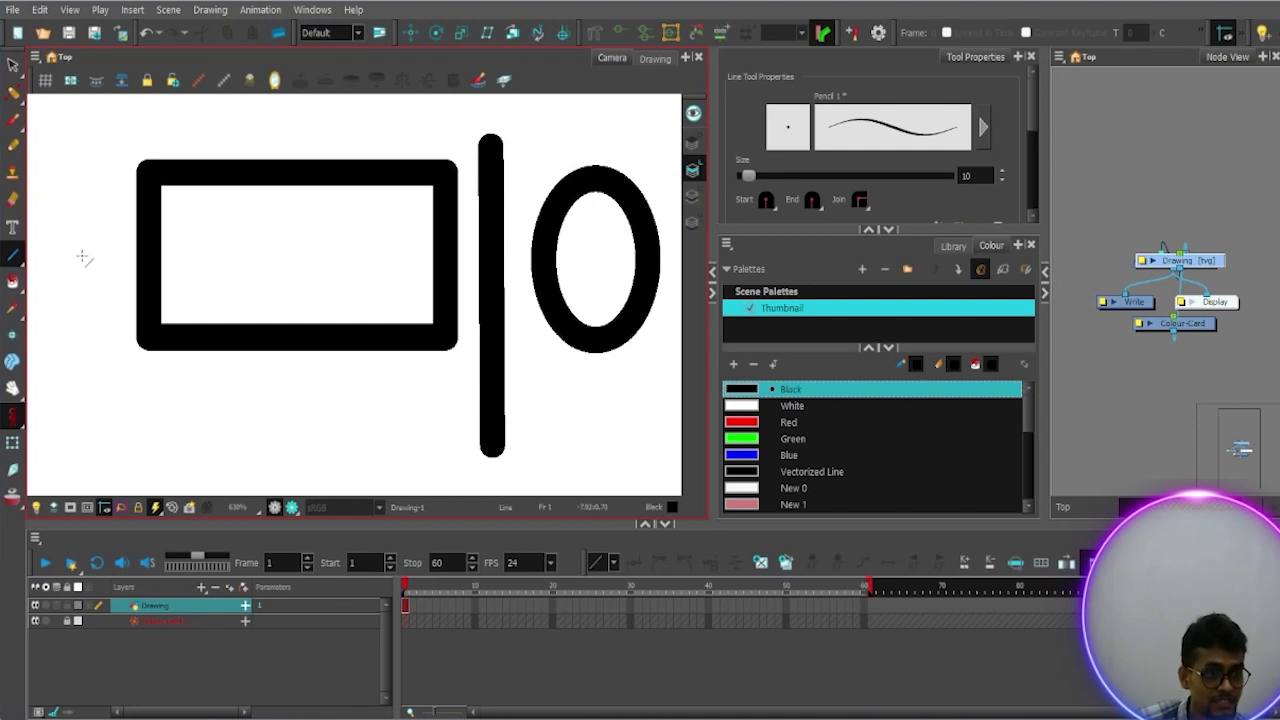
Step: Brush a short vertical stroke left of the rectangle and a small circled squiggle below its lower-left corner
left_click(12, 66)
left_click(12, 120)
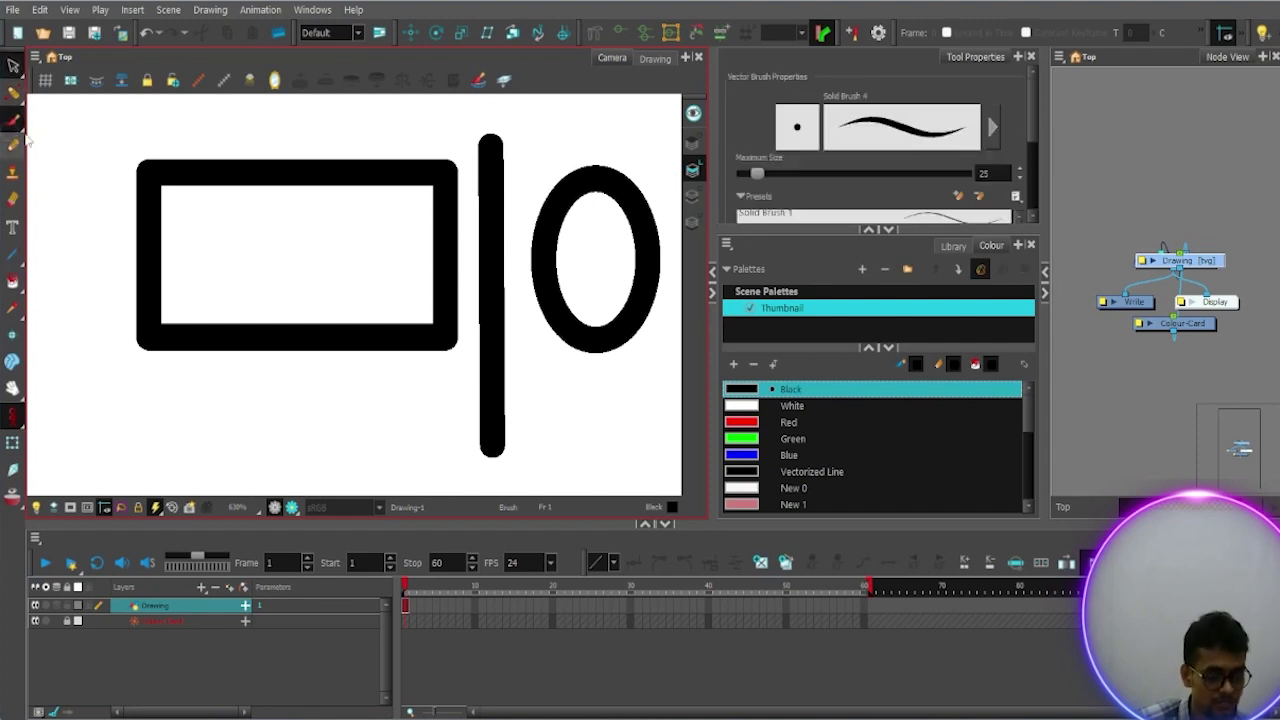
left_click_drag(93, 250, 97, 340)
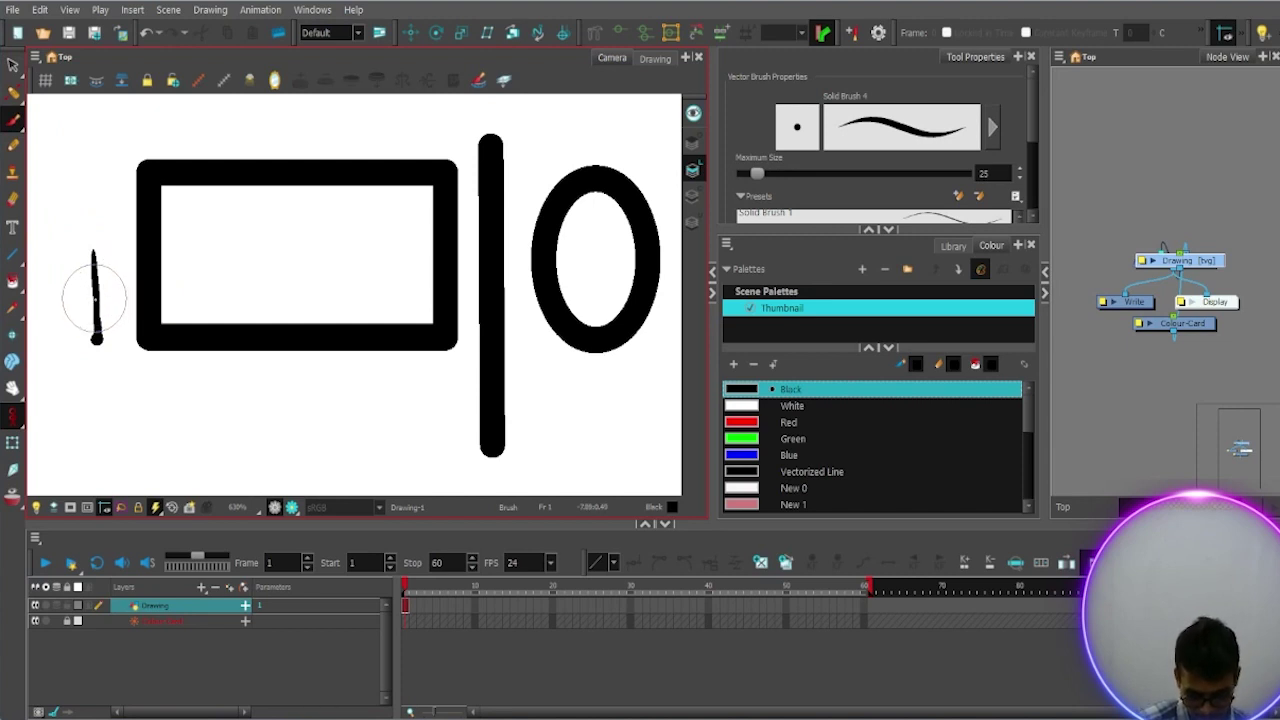
left_click_drag(146, 382, 179, 436)
mouse_move(148, 362)
left_mouse_down()
mouse_move(122, 350)
mouse_move(146, 354)
left_mouse_up()
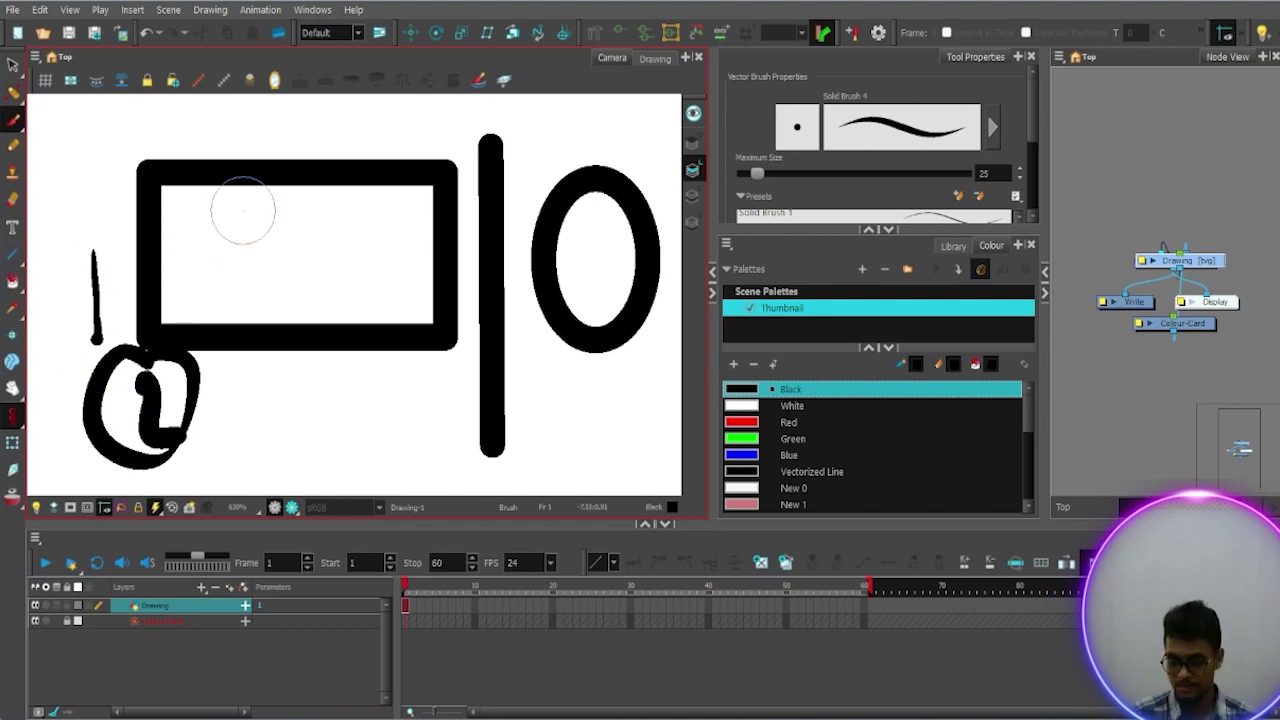
Step: Draw a closed Polyline shape with a curved right side below the rectangle, and add a point that bends its upper edge inward
key("alt+backslash")
left_click(14, 256)
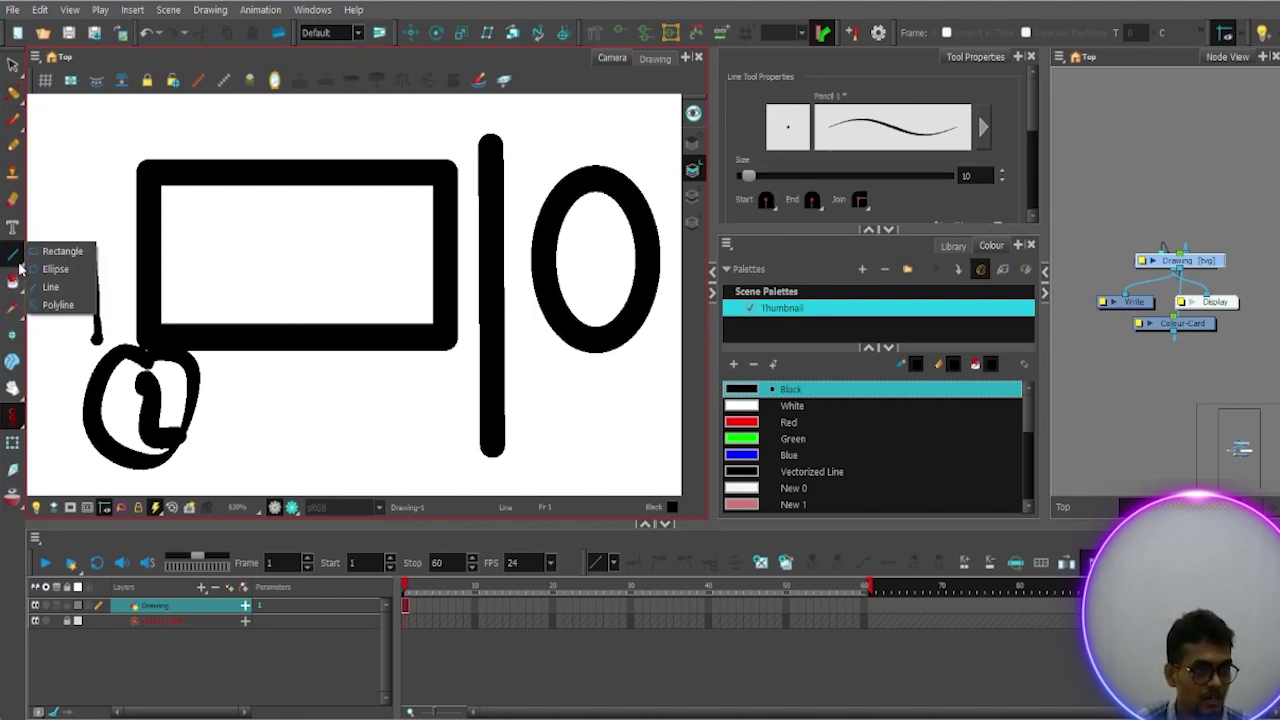
left_click(62, 304)
left_click(311, 415)
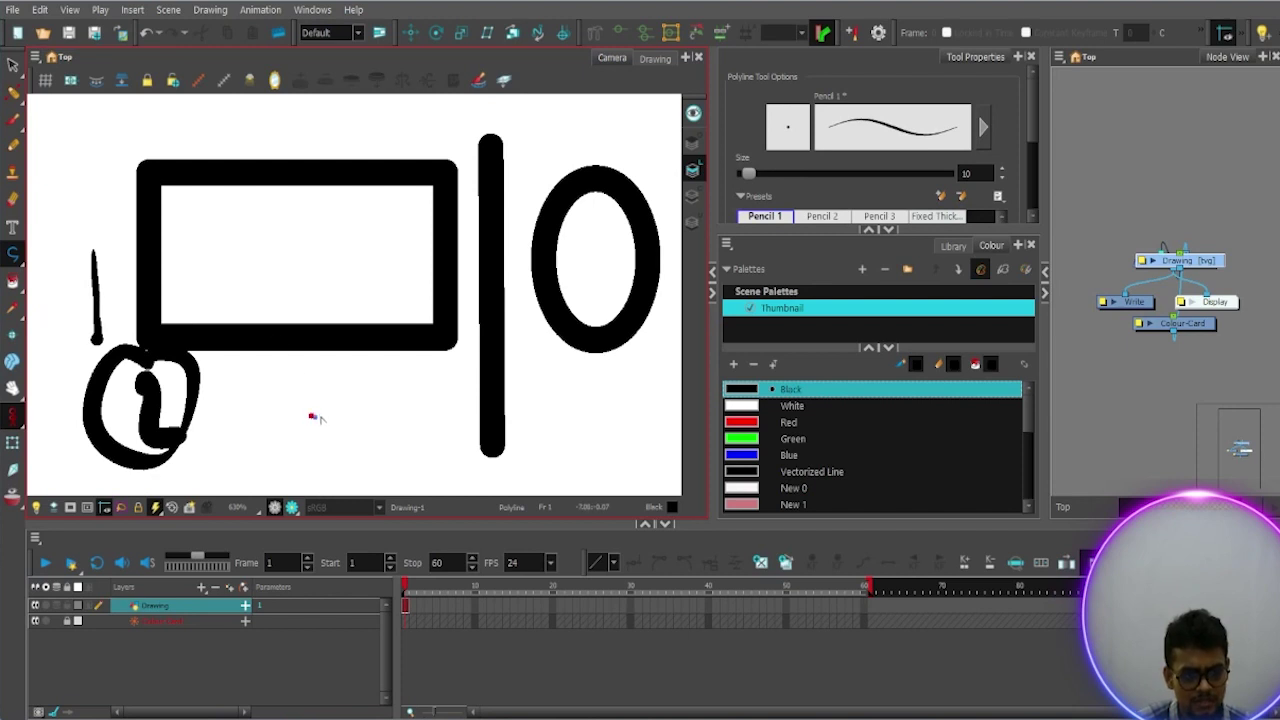
left_click_drag(420, 389, 452, 451)
left_click(399, 459)
left_click(317, 461)
left_click(311, 417)
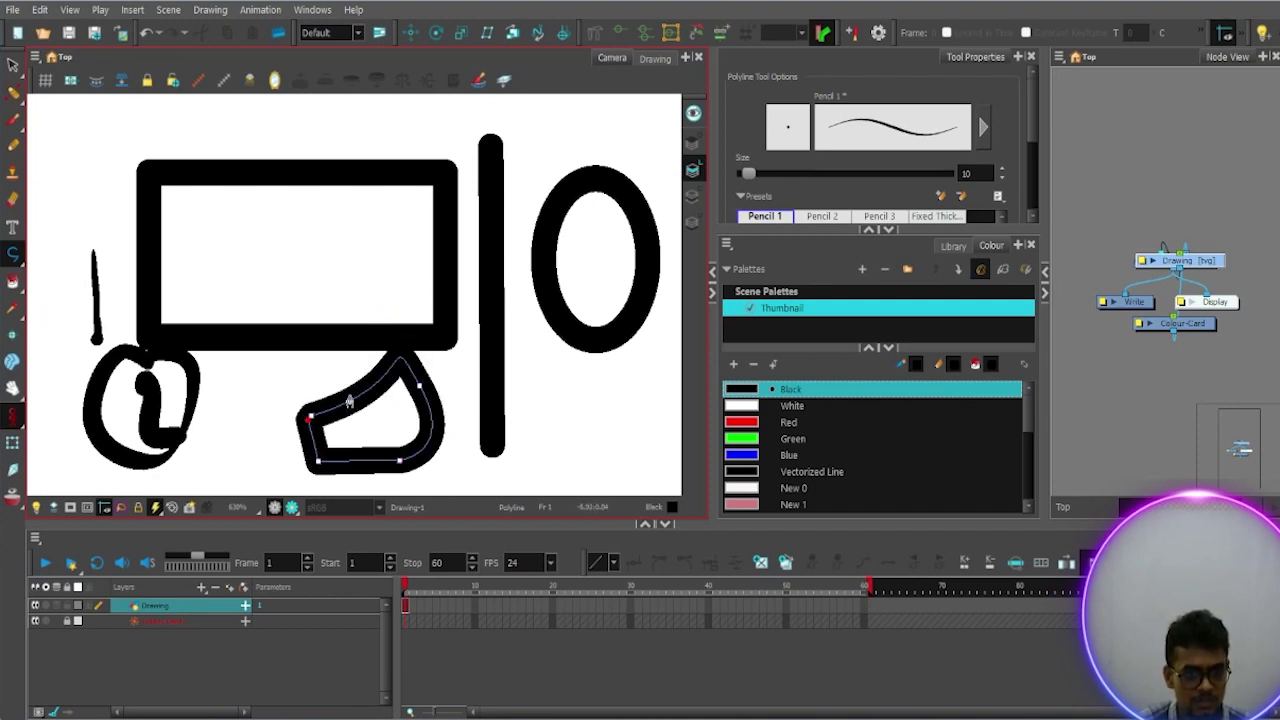
left_click_drag(371, 388, 340, 370)
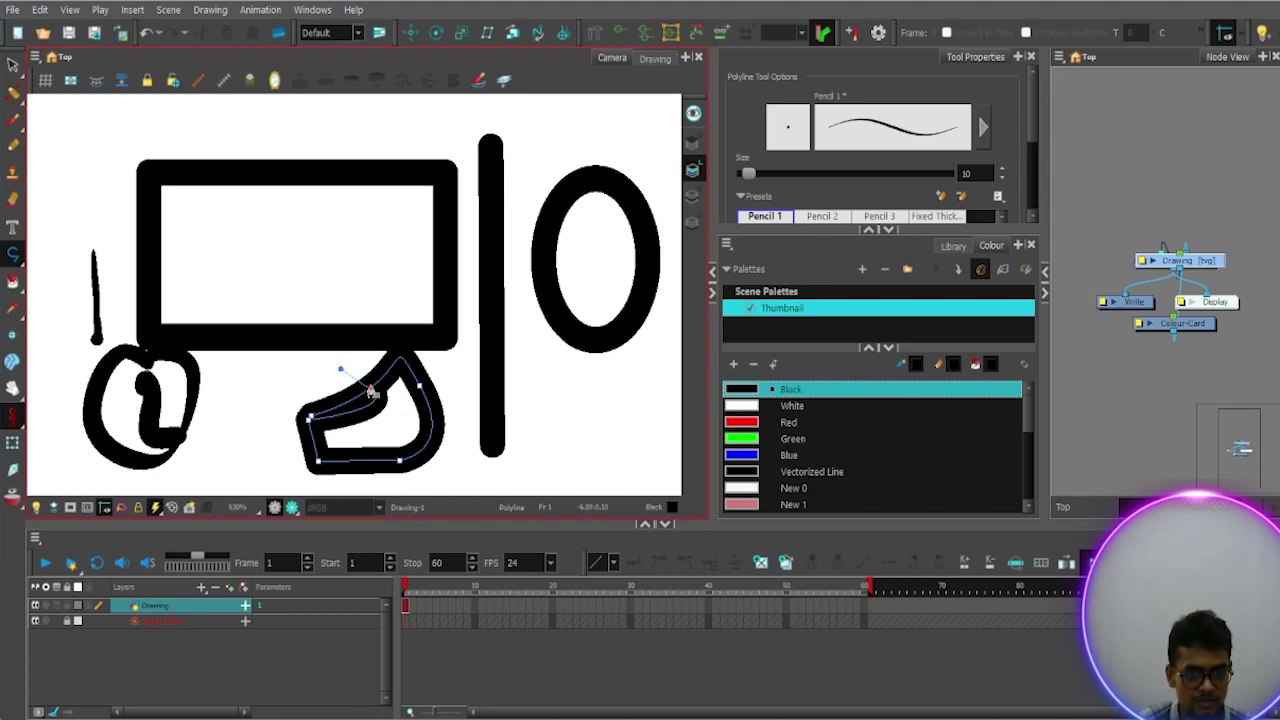
left_click(12, 253)
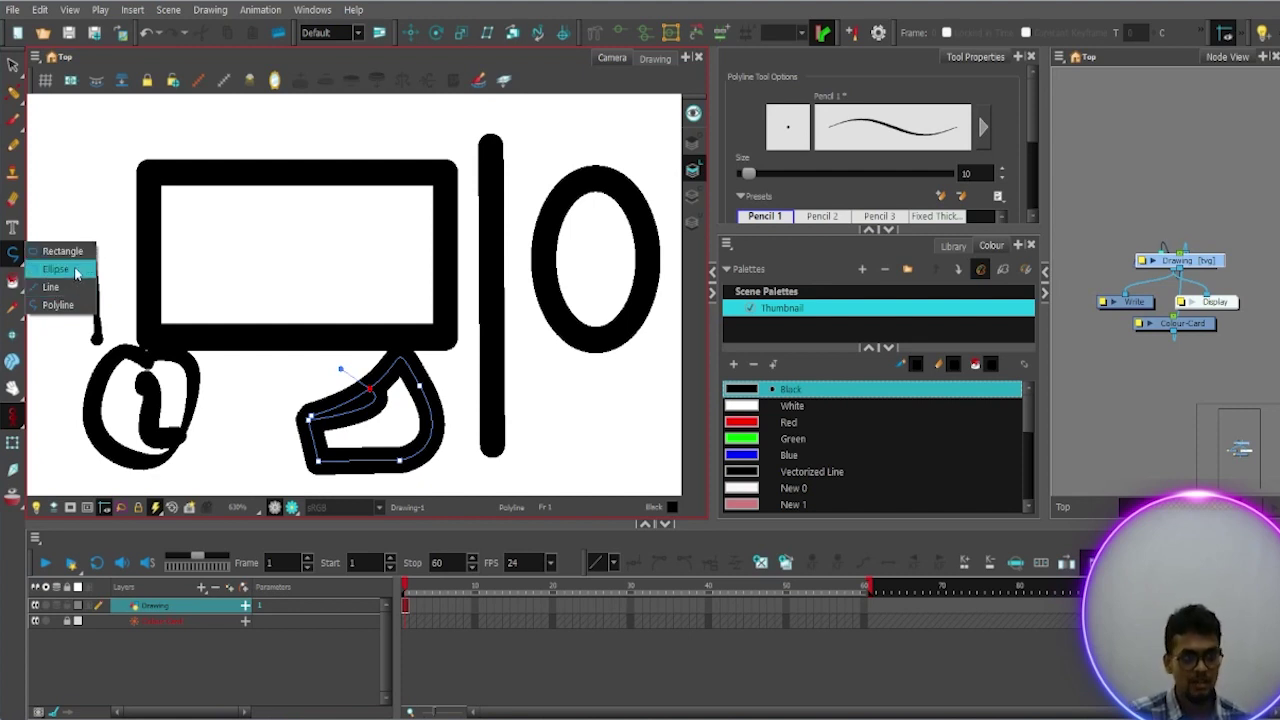
Step: Select all the practice shapes and brush strokes beside the character and delete them
left_click(14, 67)
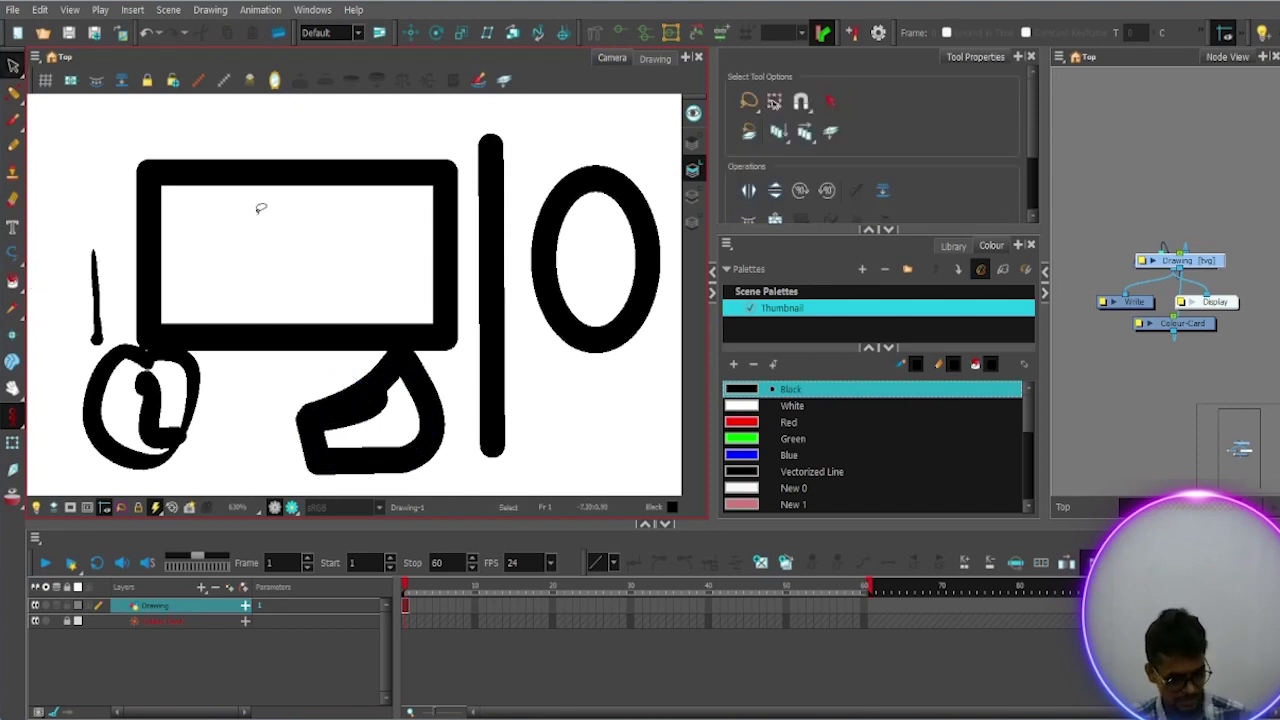
scroll(261, 208, "down", 4)
mouse_move(520, 186)
left_mouse_down()
mouse_move(151, 266)
mouse_move(540, 251)
mouse_move(520, 190)
left_mouse_up()
key("Delete")
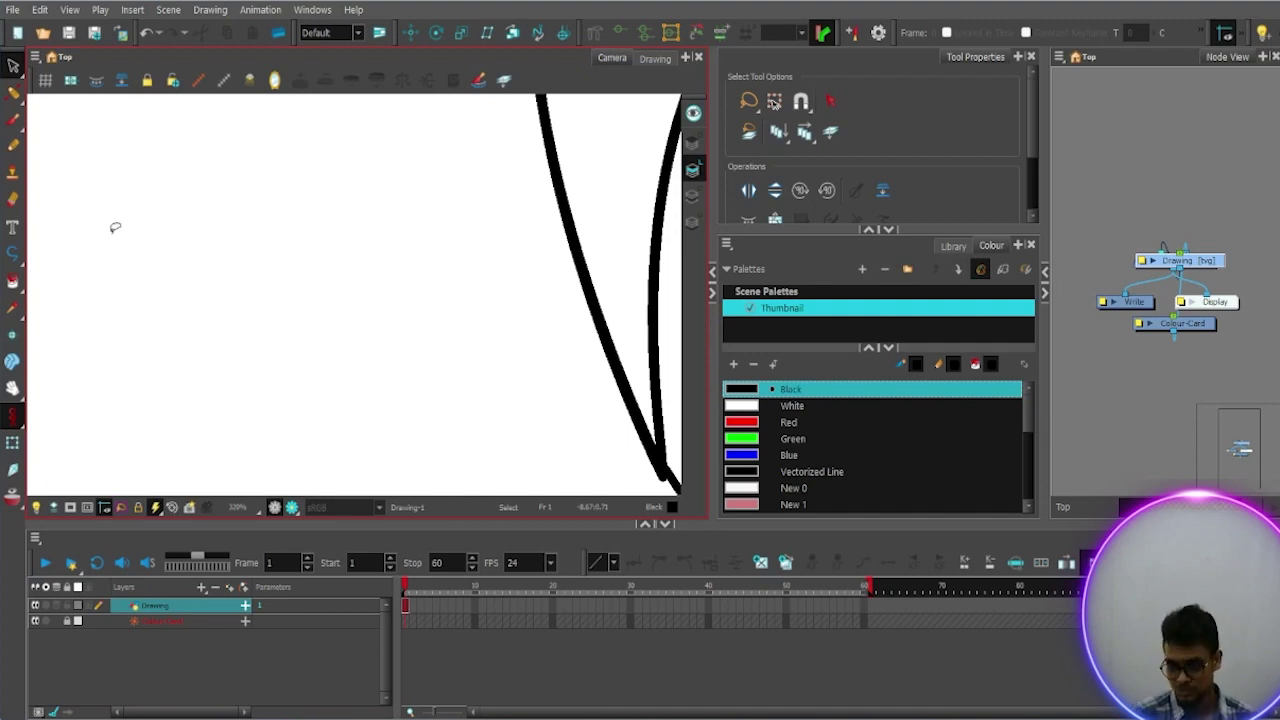
scroll(220, 229, "down", 5)
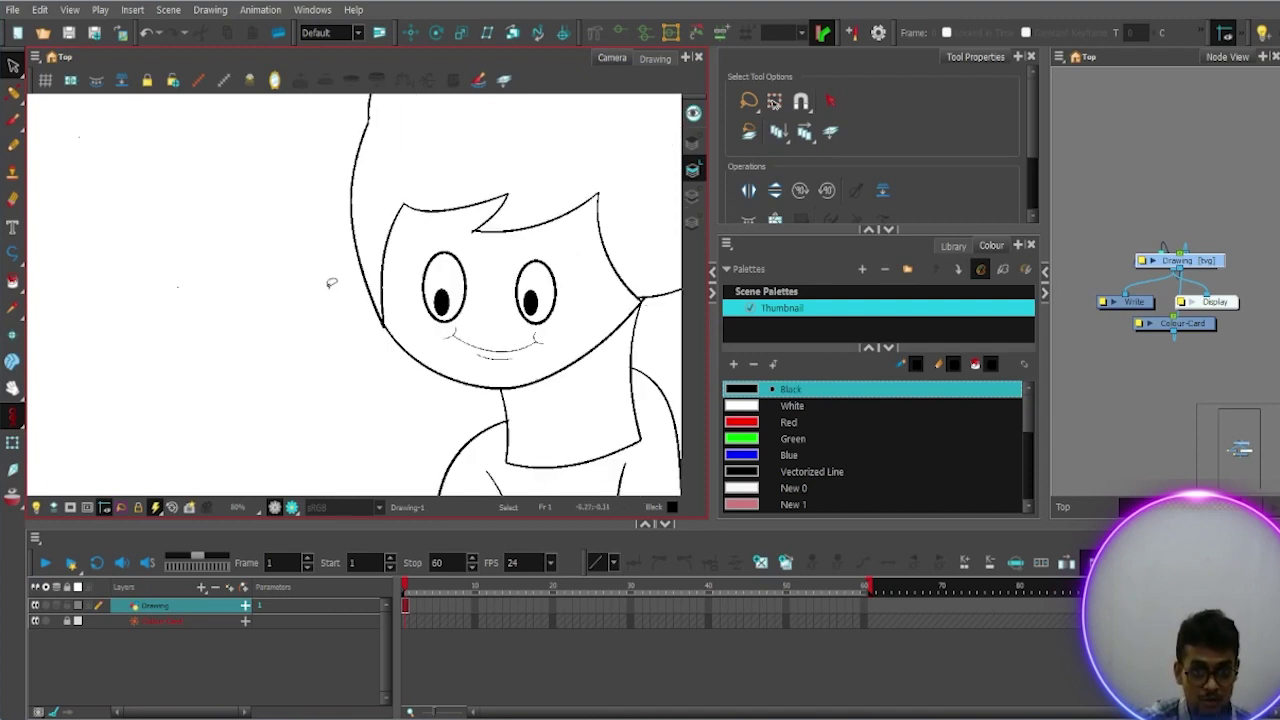